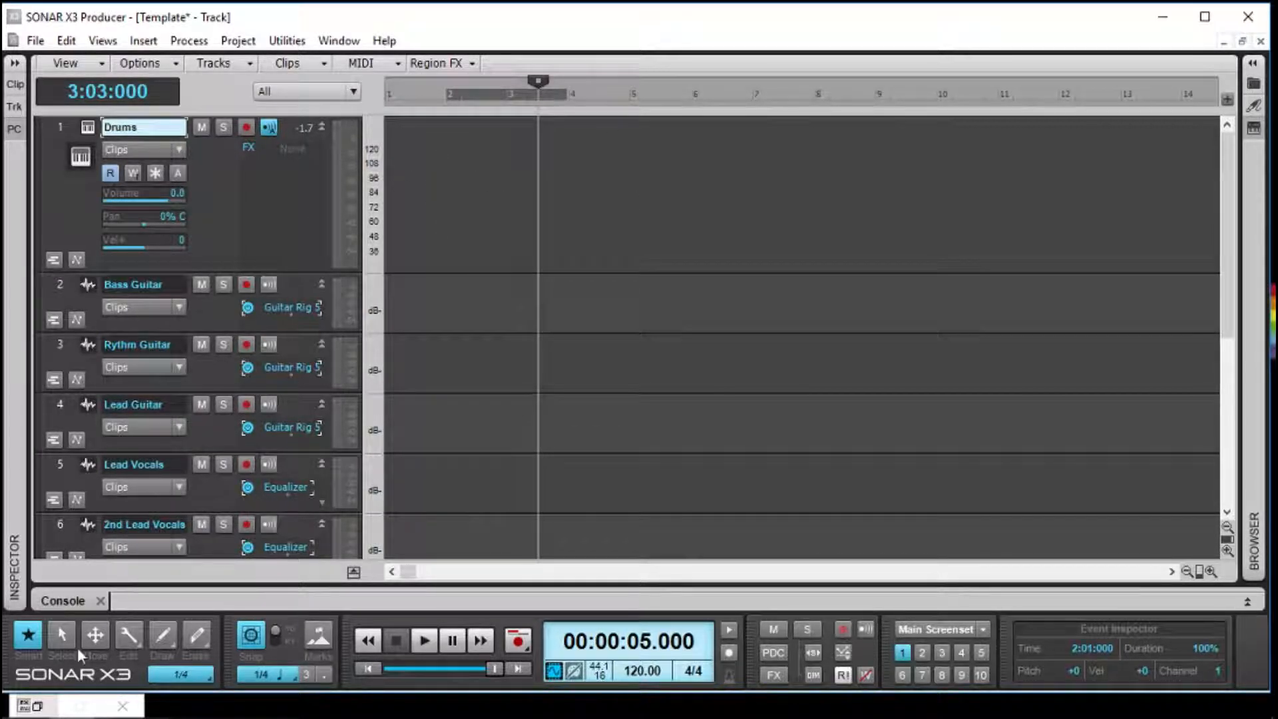
Step: Bring up the Kontakt drum kit window, reposition it to view the whole kit, and minimize it
{"action": "left_click", "coordinate": [41, 704]}
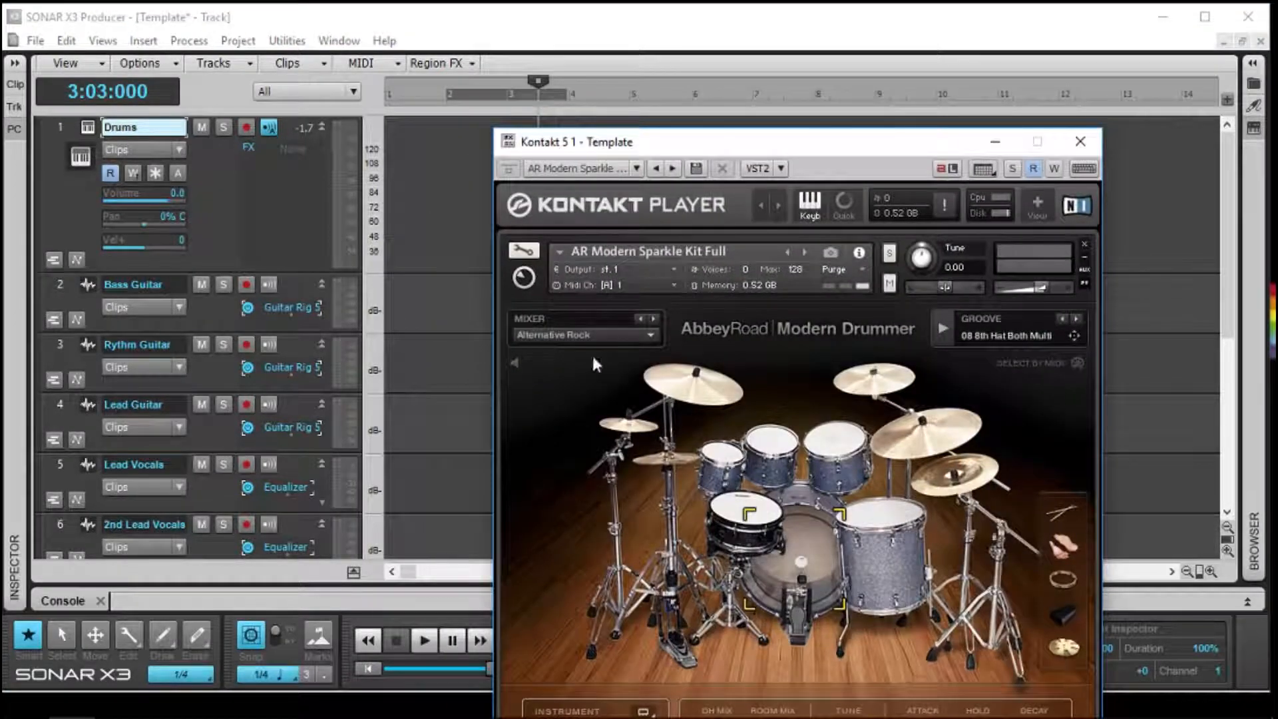
{"action": "left_click_drag", "start_coordinate": [530, 148], "coordinate": [336, 79]}
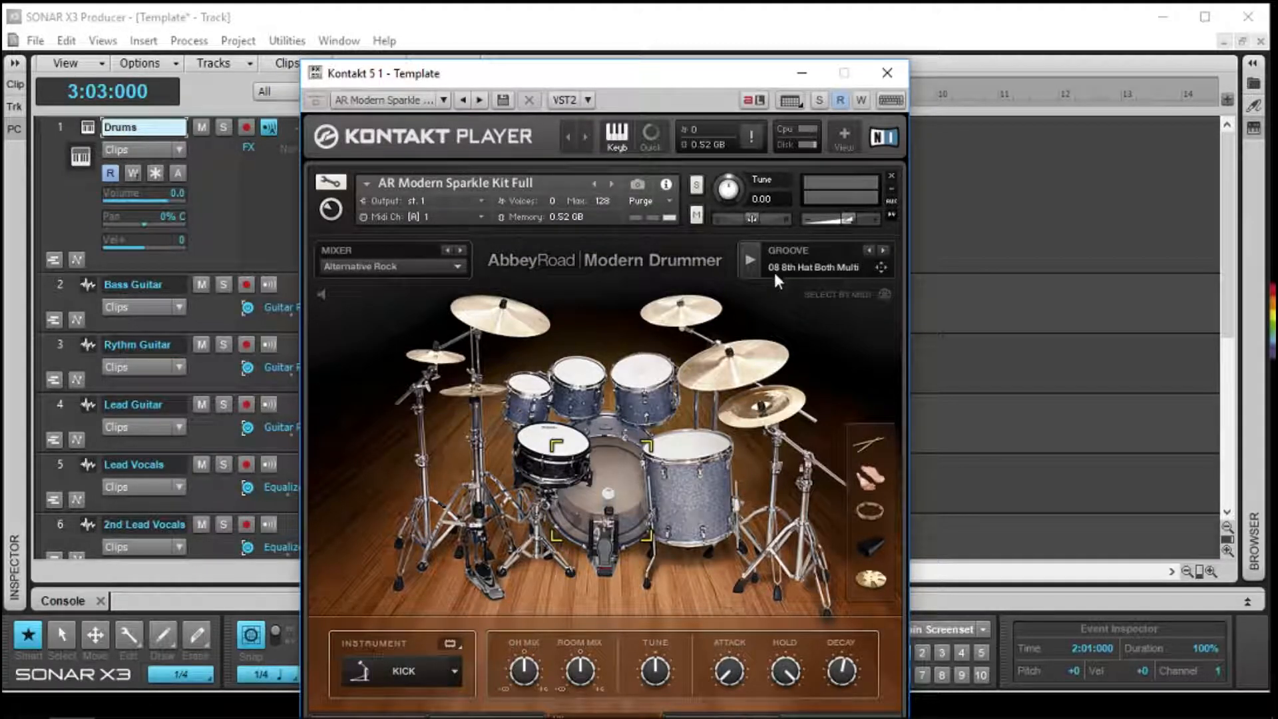
{"action": "mouse_move", "coordinate": [703, 81]}
{"action": "left_mouse_down"}
{"action": "mouse_move", "coordinate": [773, 70]}
{"action": "mouse_move", "coordinate": [825, 83]}
{"action": "mouse_move", "coordinate": [829, 201]}
{"action": "mouse_move", "coordinate": [801, 138]}
{"action": "mouse_move", "coordinate": [688, 80]}
{"action": "left_mouse_up"}
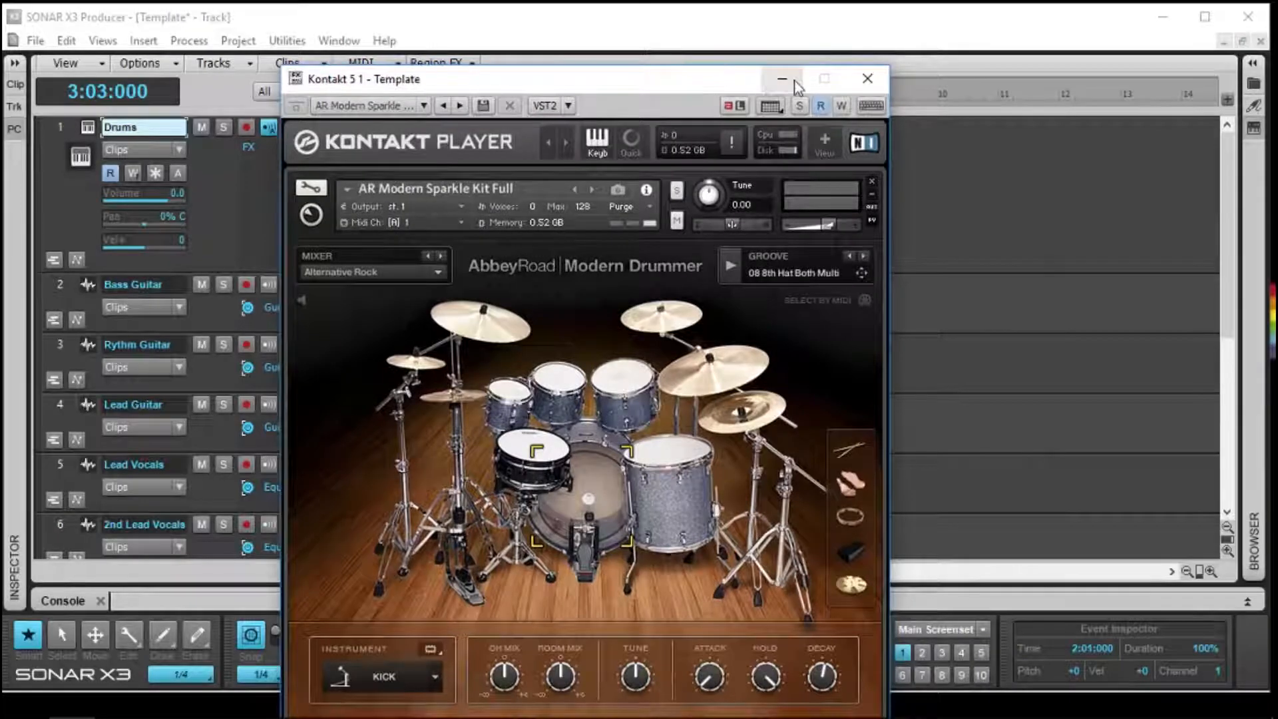
{"action": "left_click", "coordinate": [794, 80]}
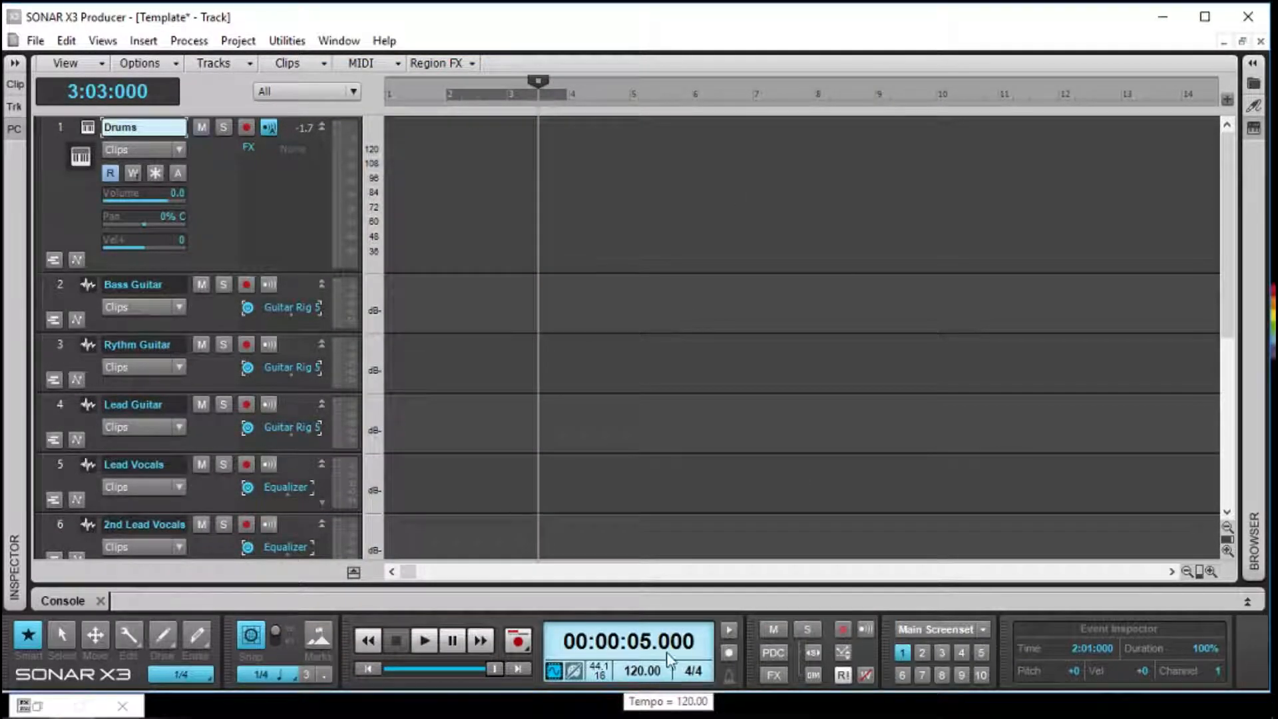
Step: Set the project tempo to 100
{"action": "double_click", "coordinate": [640, 670]}
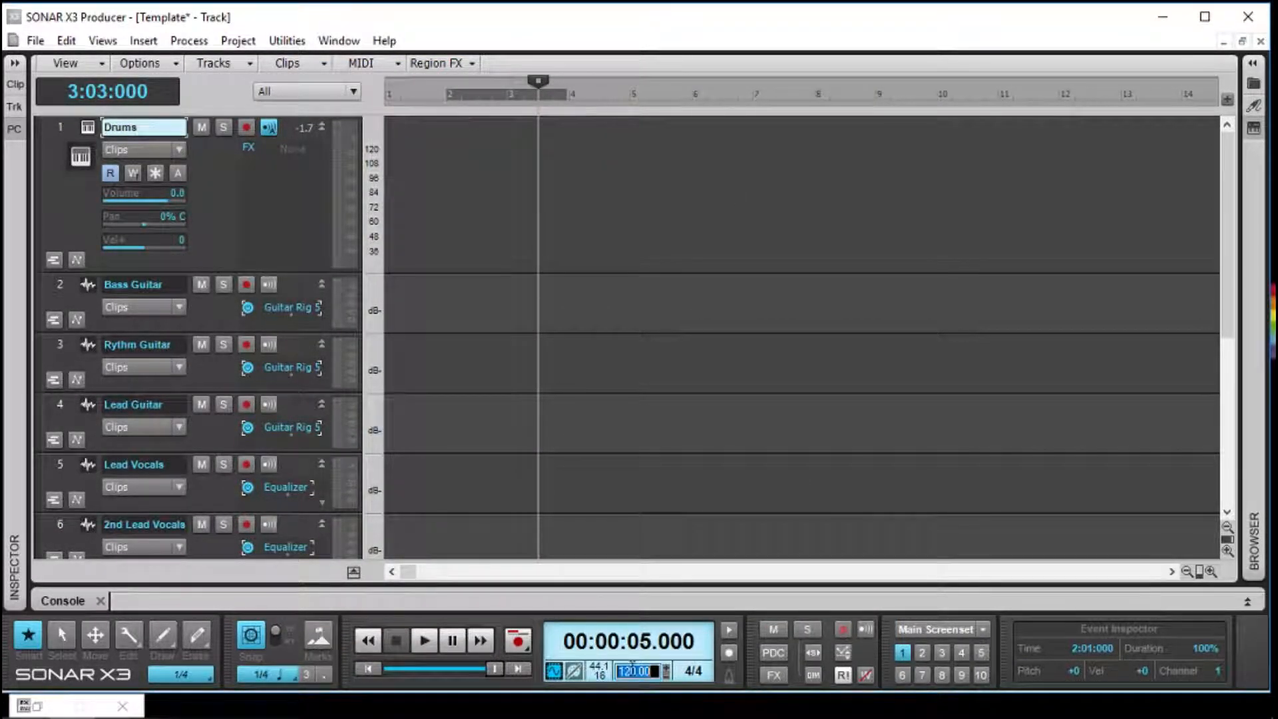
{"action": "left_click", "coordinate": [675, 570]}
{"action": "double_click", "coordinate": [653, 667]}
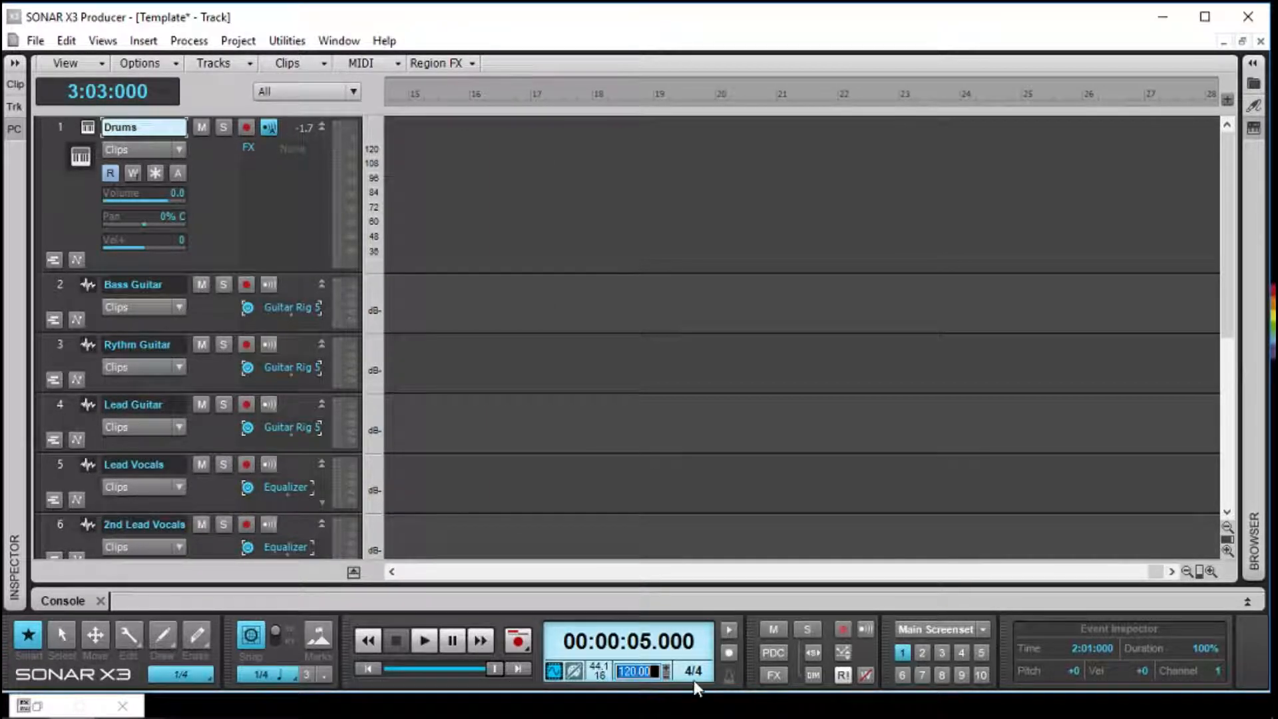
{"action": "type", "text": "100"}
{"action": "key", "text": "Return"}
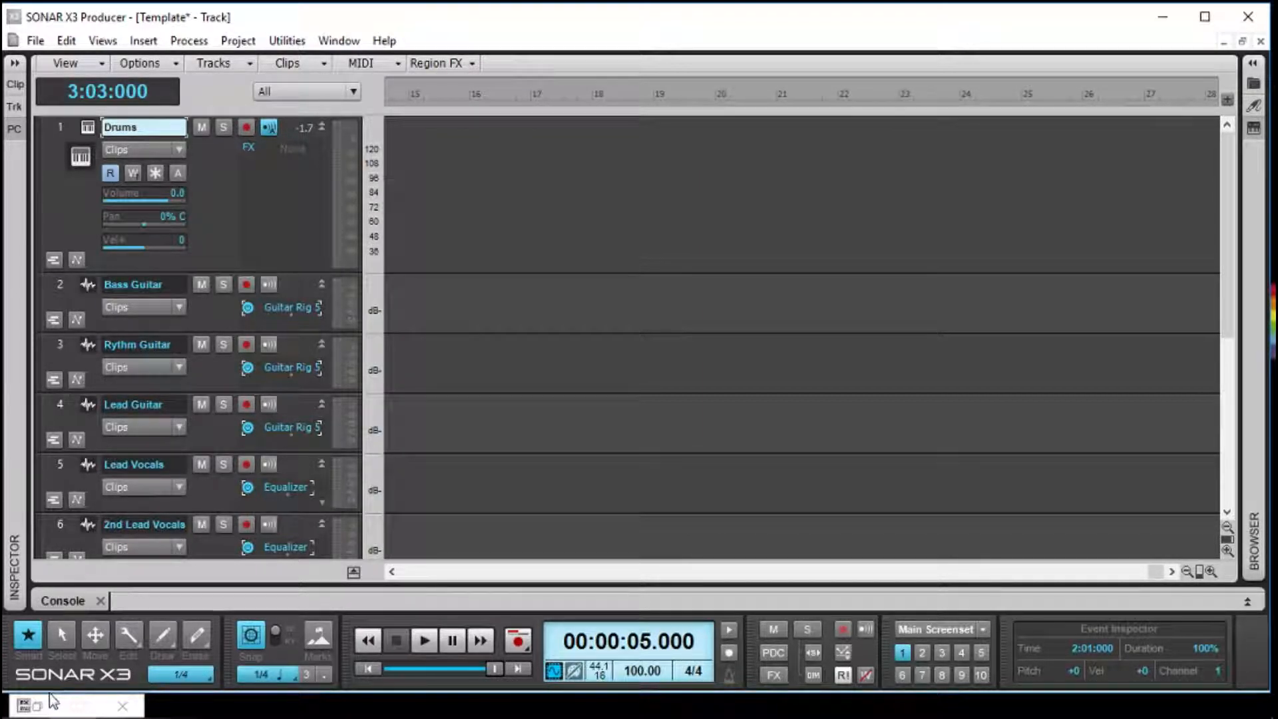
{"action": "double_click", "coordinate": [640, 671]}
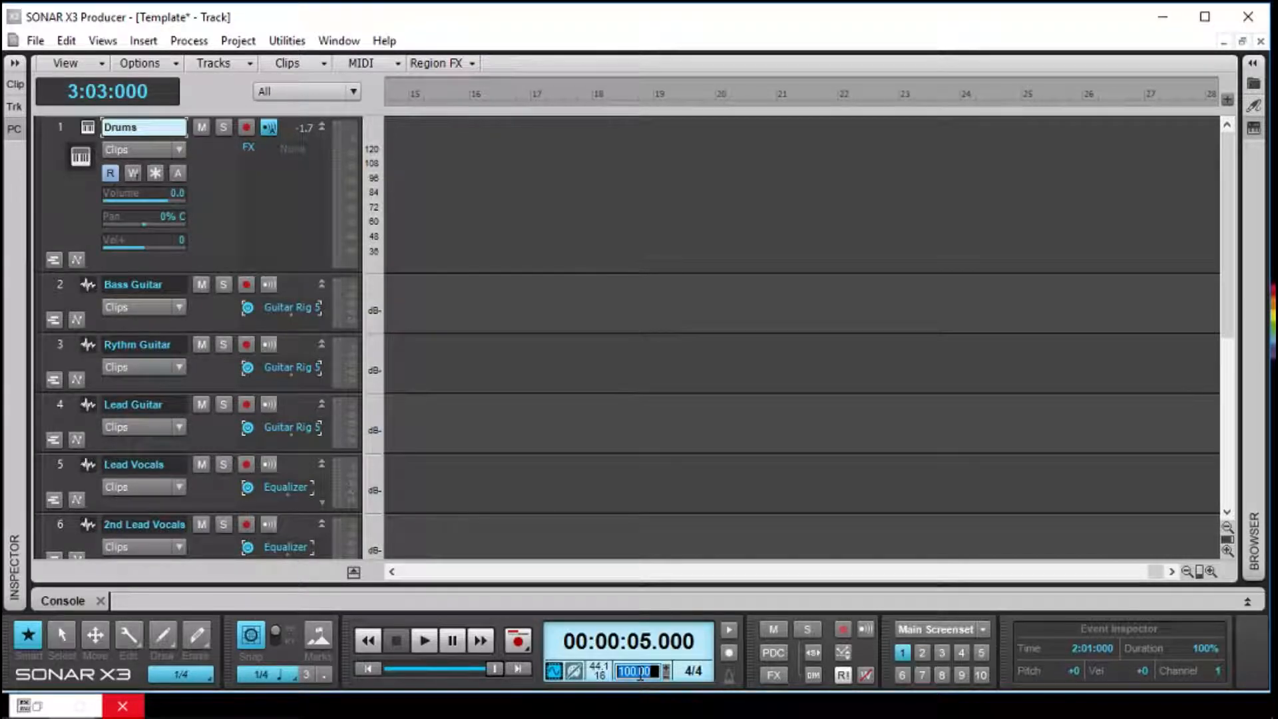
{"action": "key", "text": "Return"}
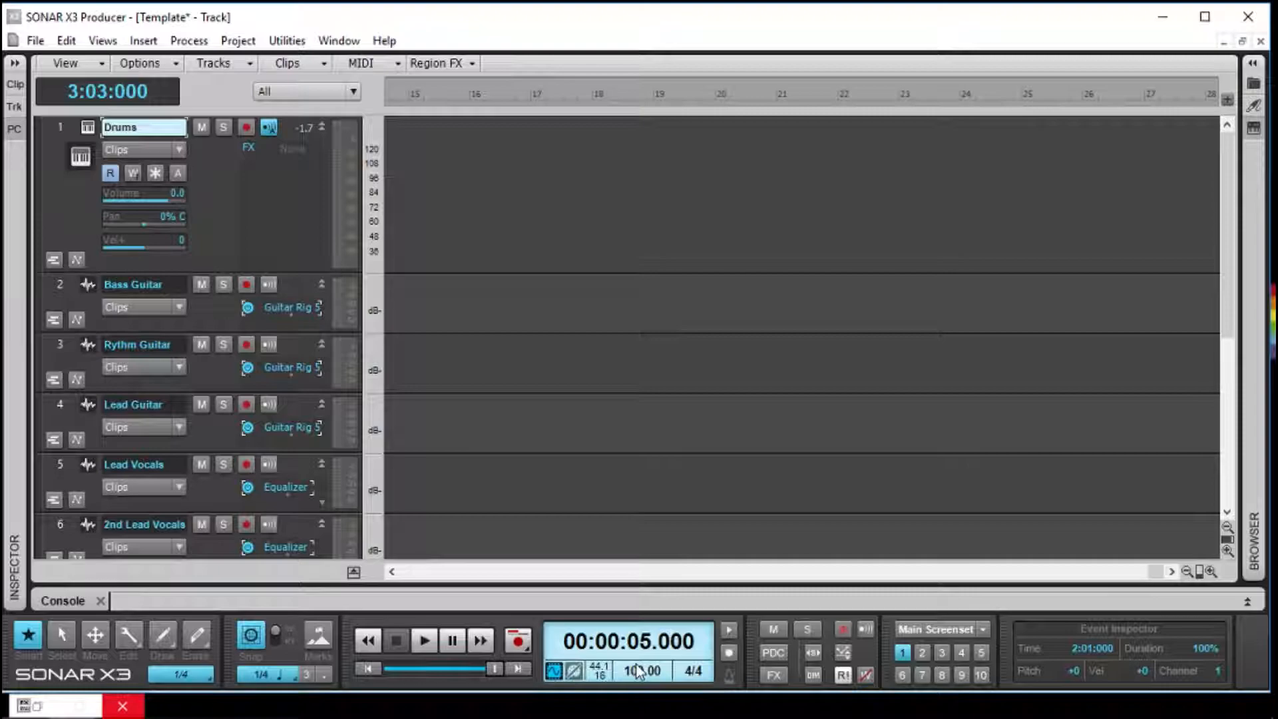
Step: Restore the Kontakt drum kit window, select the ride cymbal, and reposition the window so its lower controls are accessible
{"action": "left_click", "coordinate": [90, 703]}
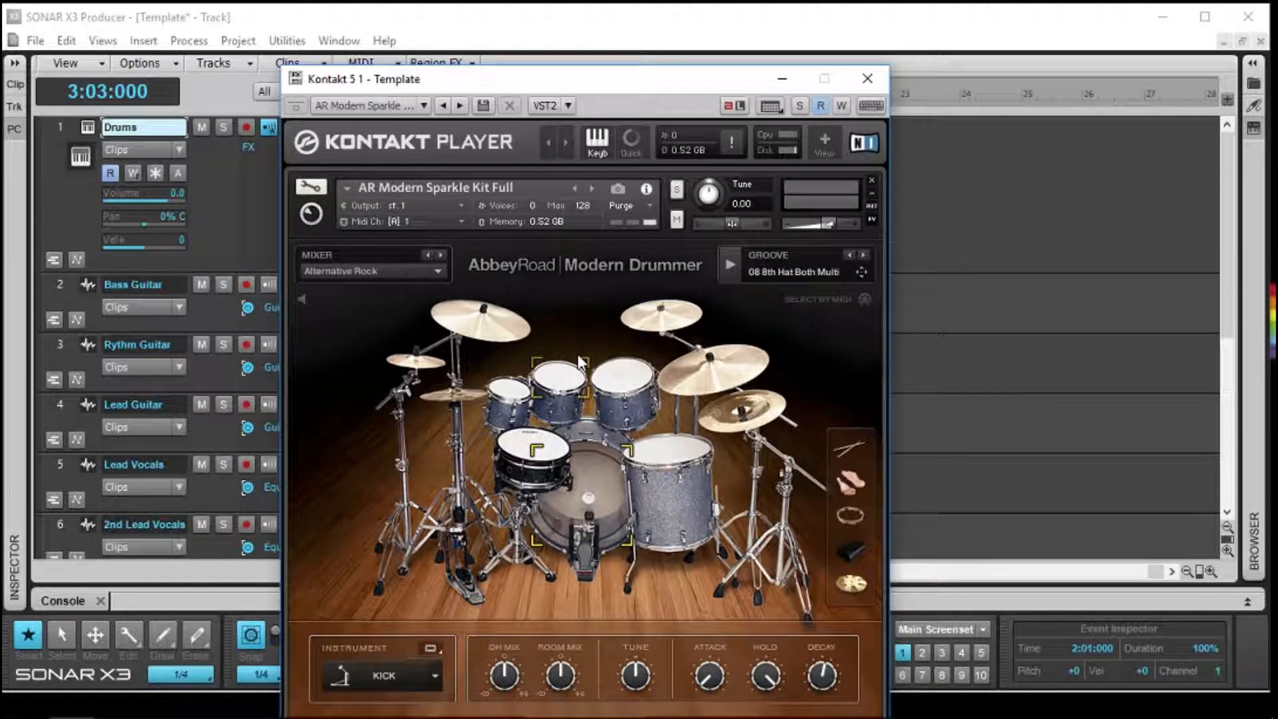
{"action": "left_click", "coordinate": [719, 367]}
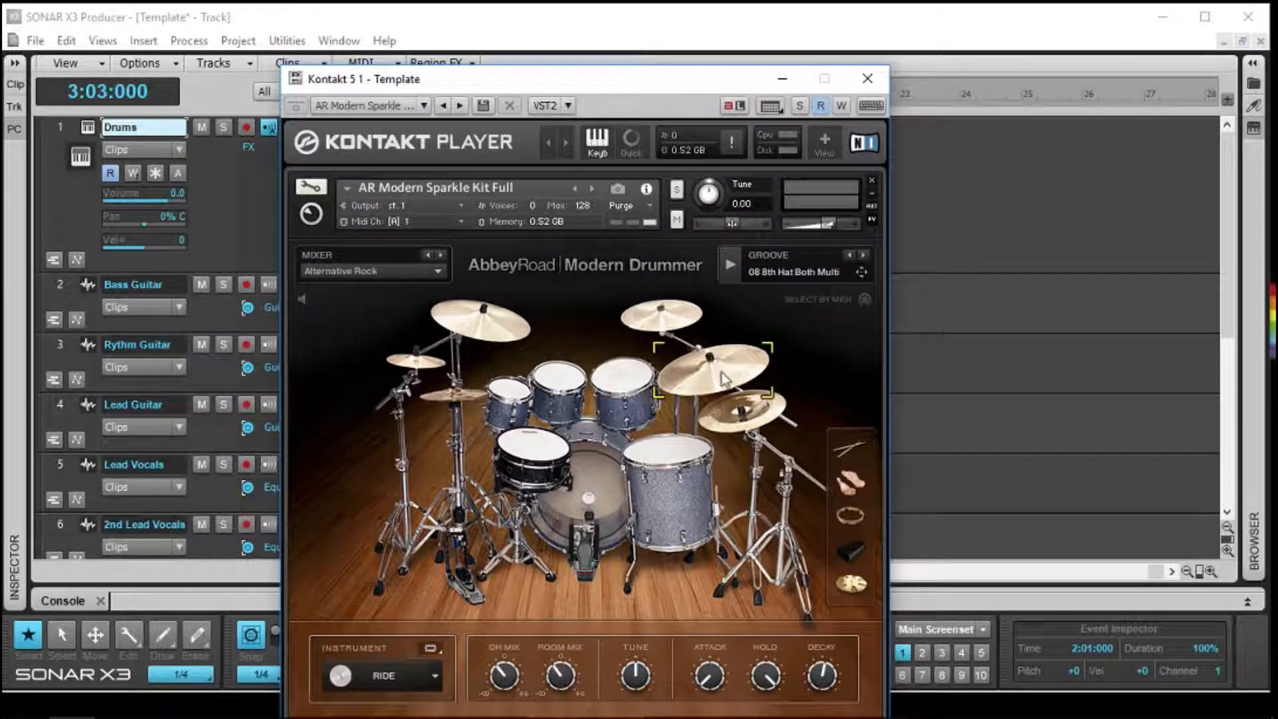
{"action": "left_click_drag", "start_coordinate": [507, 79], "coordinate": [518, 15]}
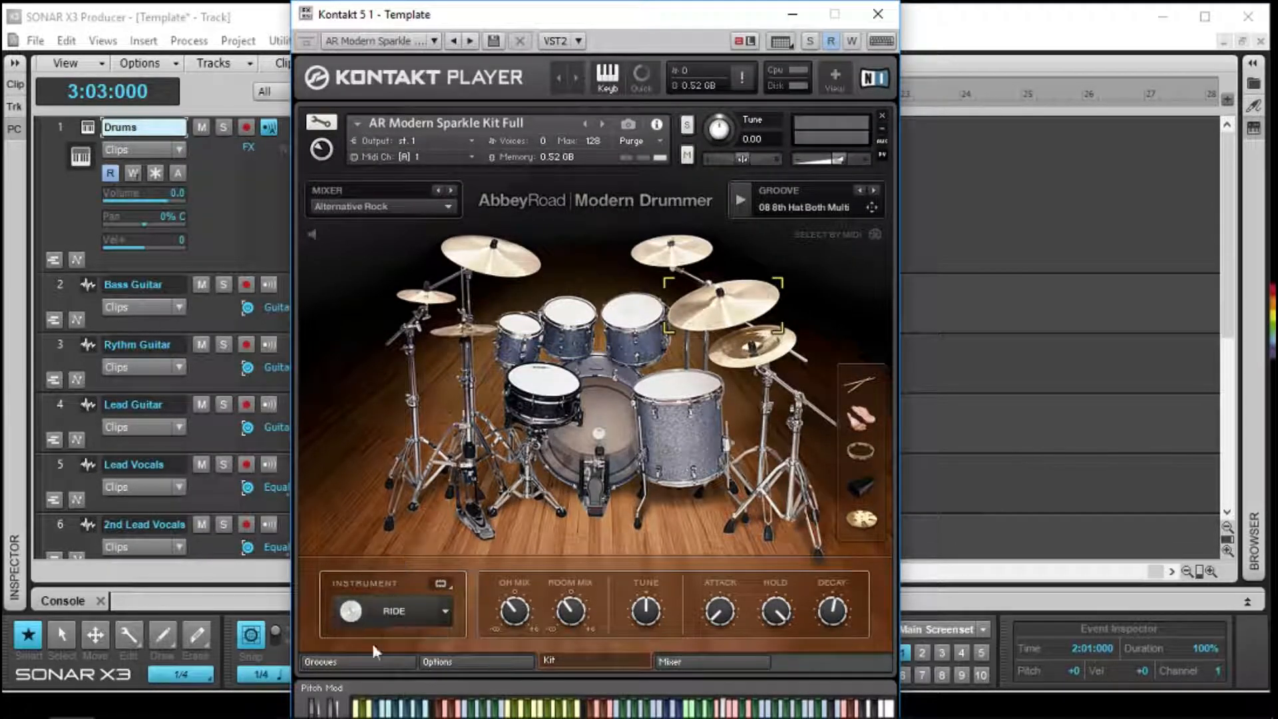
Step: Open the groove browser and load 02 8th Hat Closed Side.mid from 03 Soul - RnB, 06 Ballad 65BPM Triplets
{"action": "left_click", "coordinate": [354, 656]}
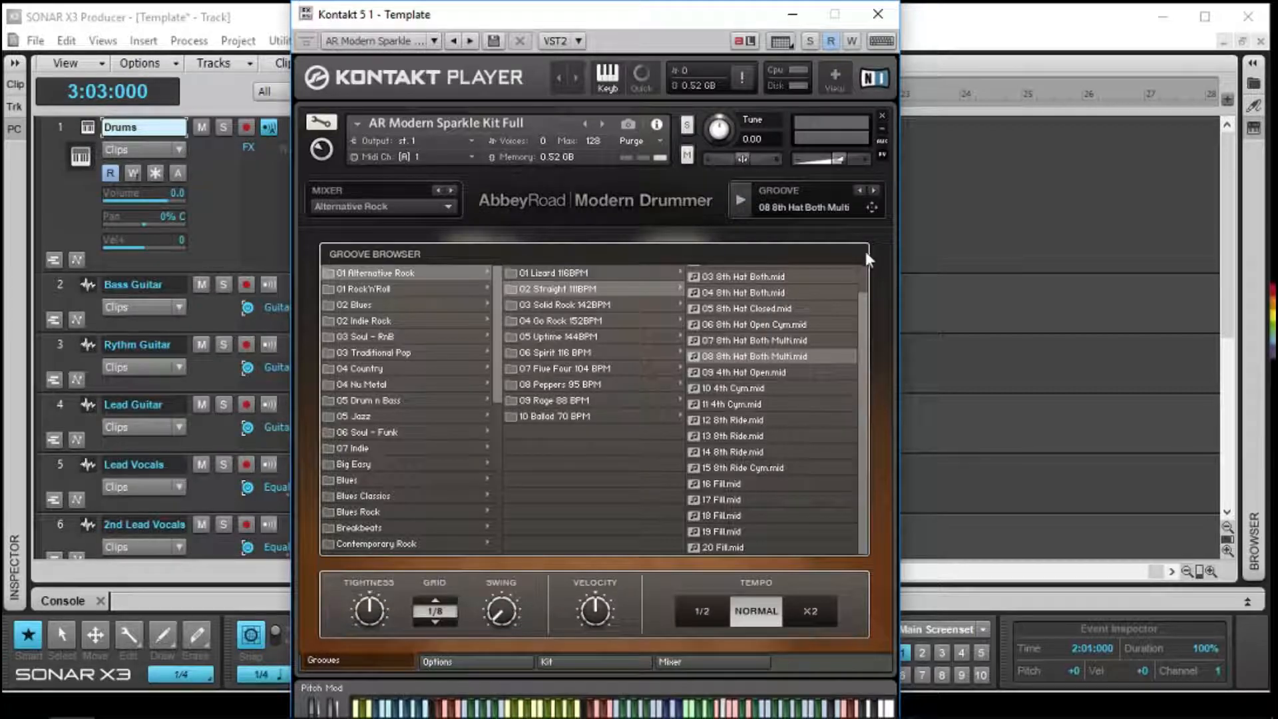
{"action": "scroll", "coordinate": [854, 318], "scroll_direction": "up", "scroll_amount": 2}
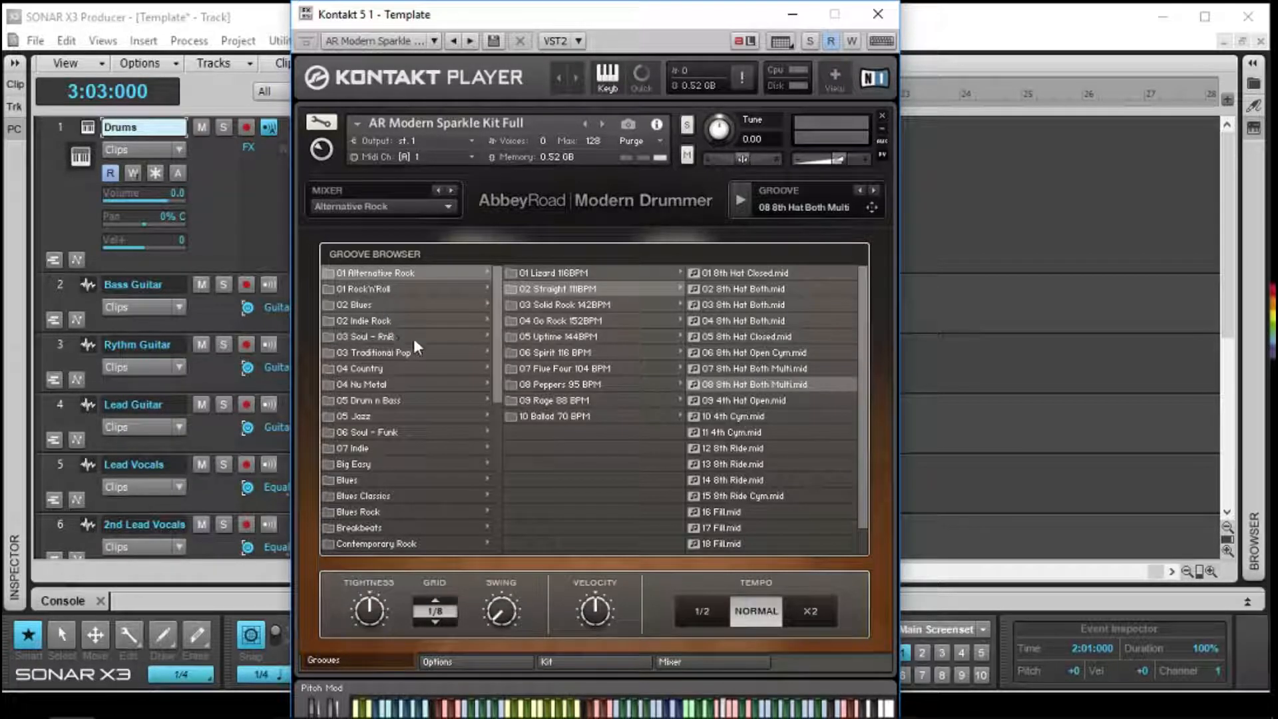
{"action": "left_click", "coordinate": [388, 337]}
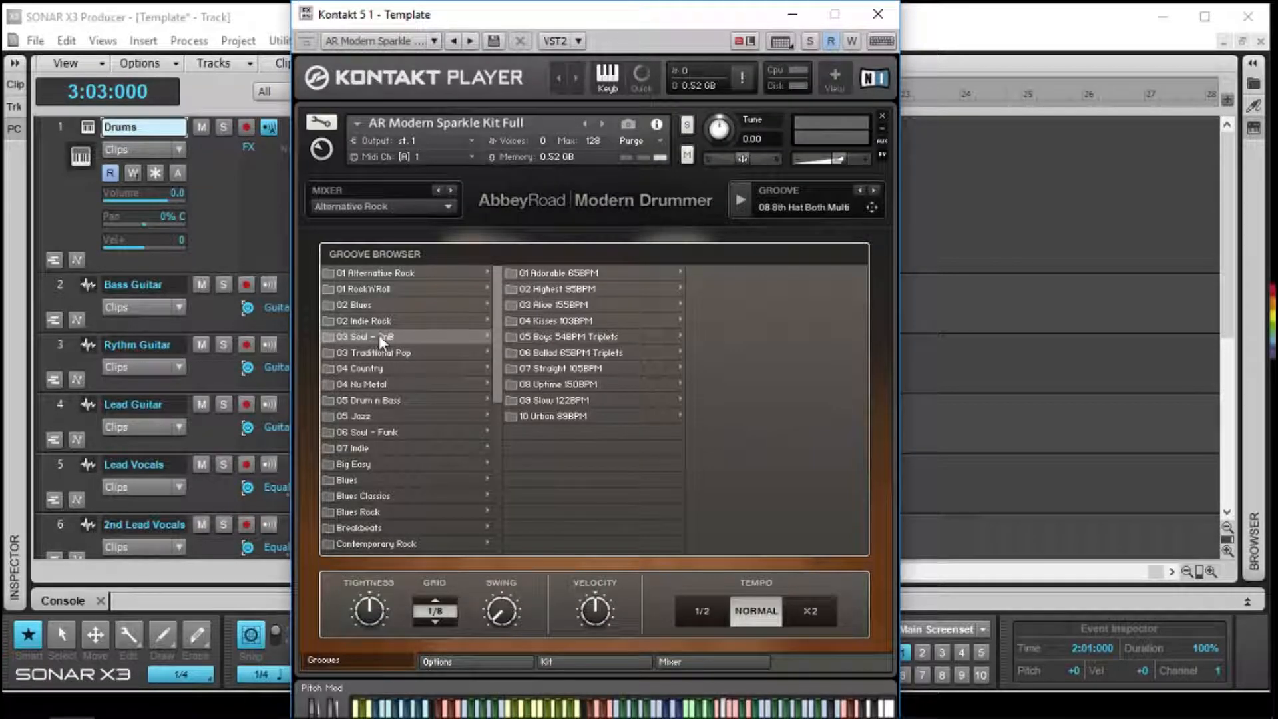
{"action": "left_click", "coordinate": [558, 275]}
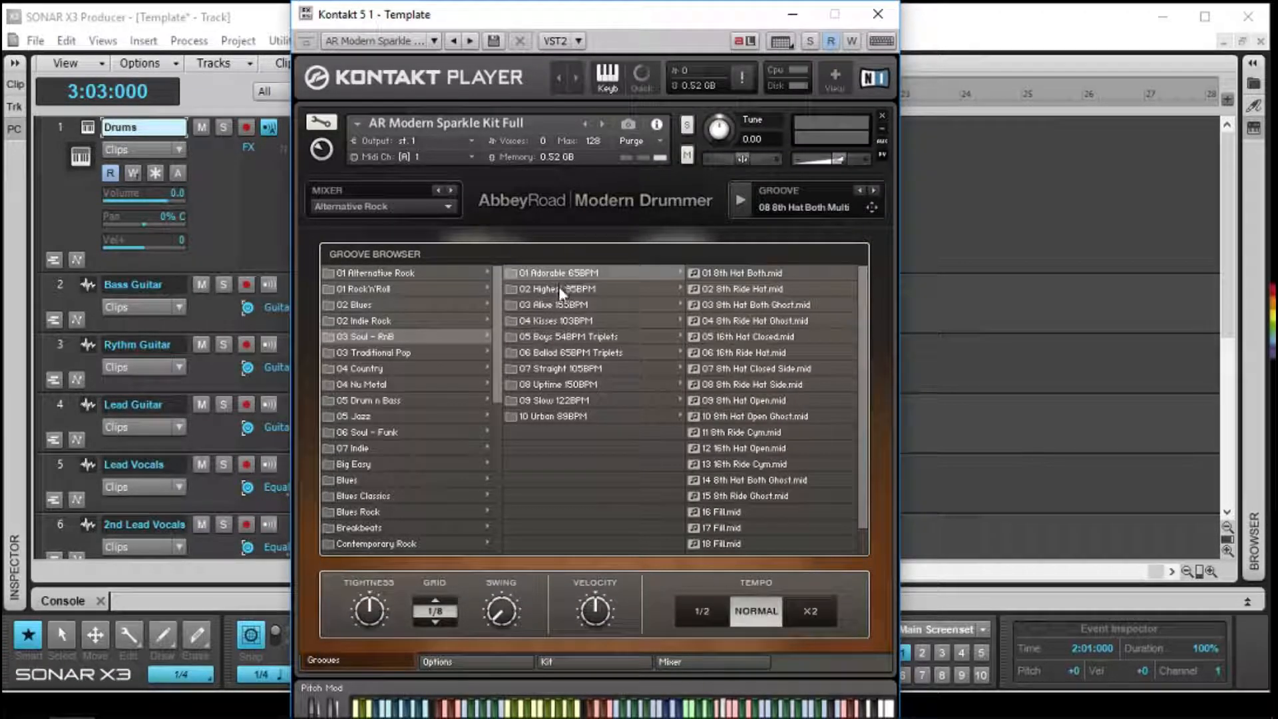
{"action": "left_click", "coordinate": [558, 287]}
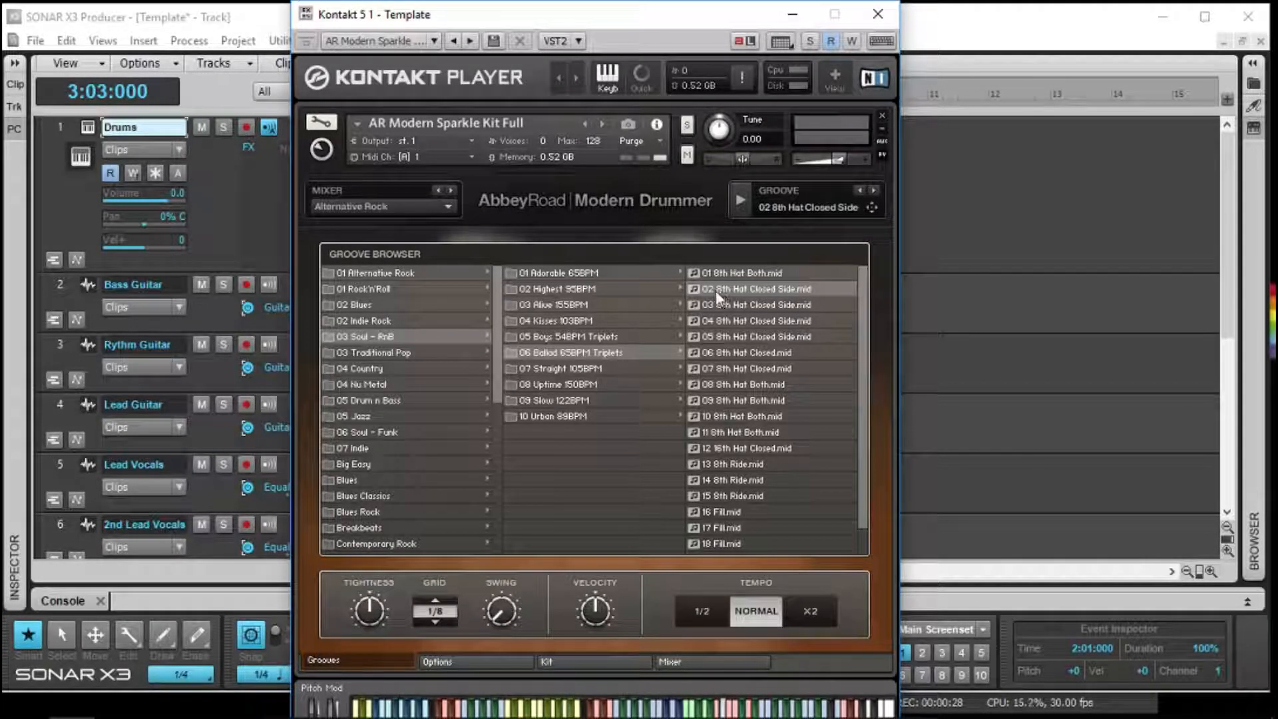
Step: Try the 01 8th Hat Both groove, reselect 02 8th Hat Closed Side.mid, and preview its playback
{"action": "left_click", "coordinate": [466, 657]}
{"action": "left_click", "coordinate": [388, 660]}
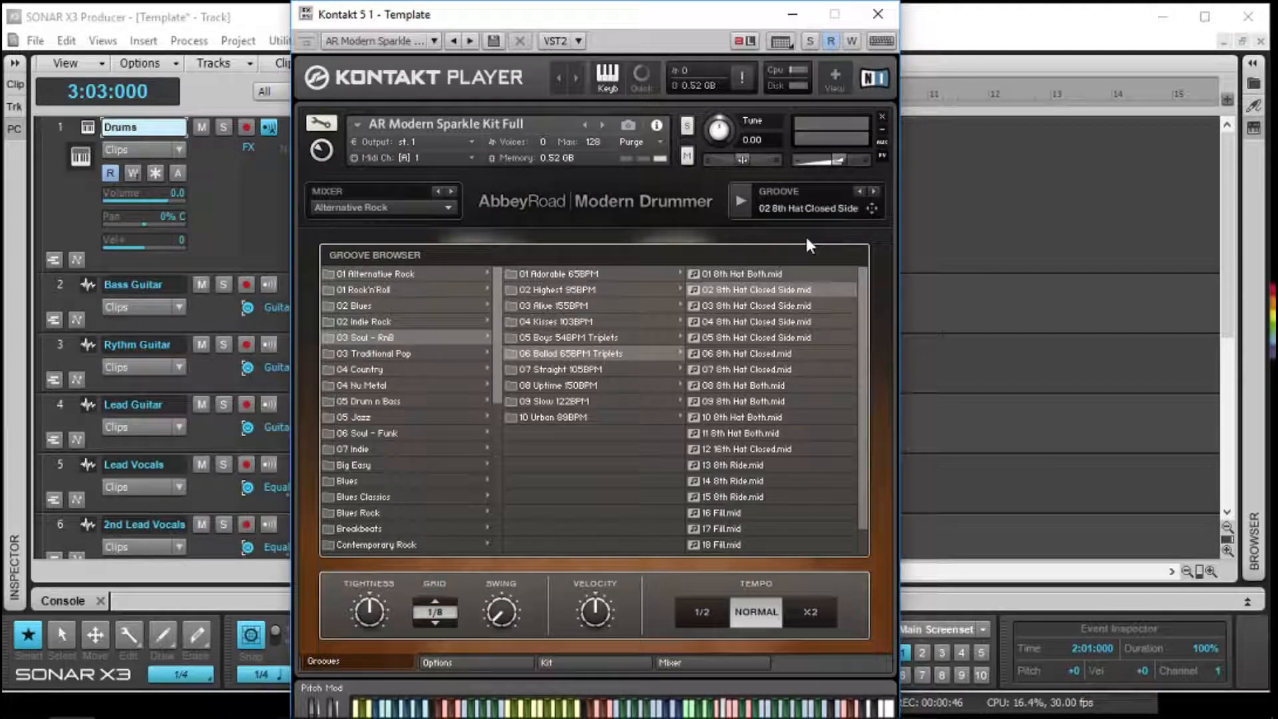
{"action": "left_click", "coordinate": [749, 273]}
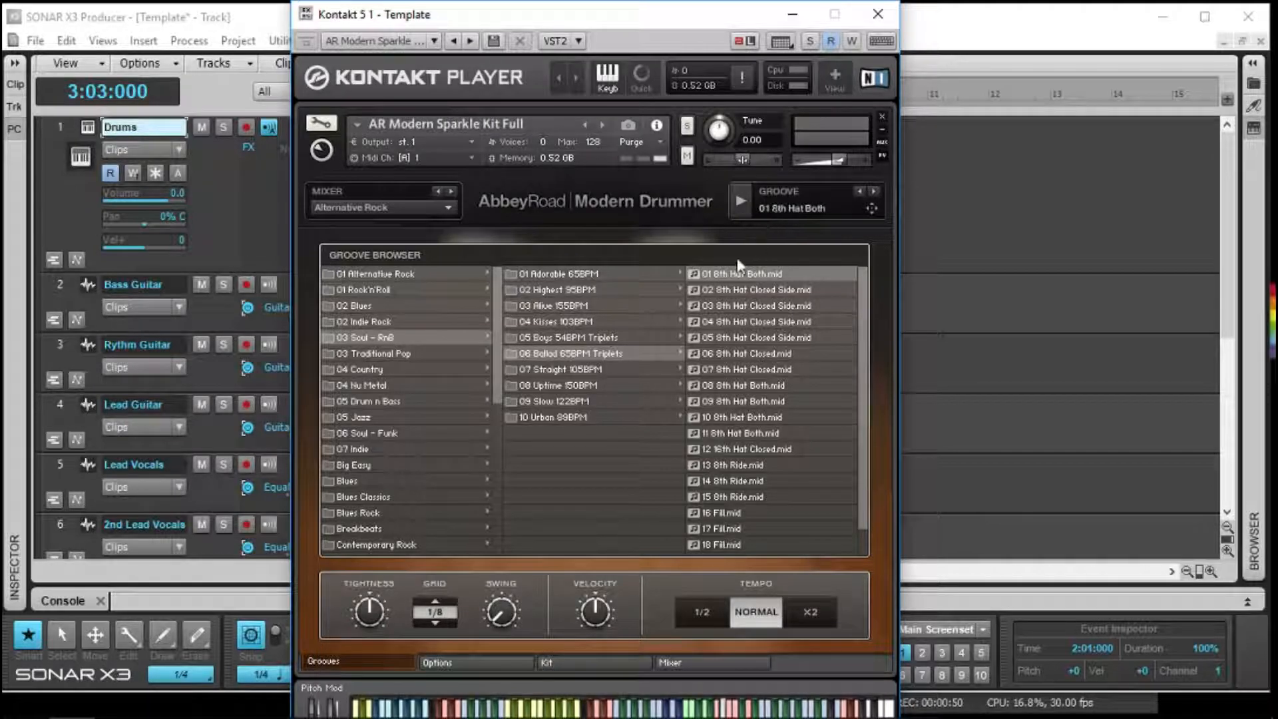
{"action": "left_click", "coordinate": [718, 289]}
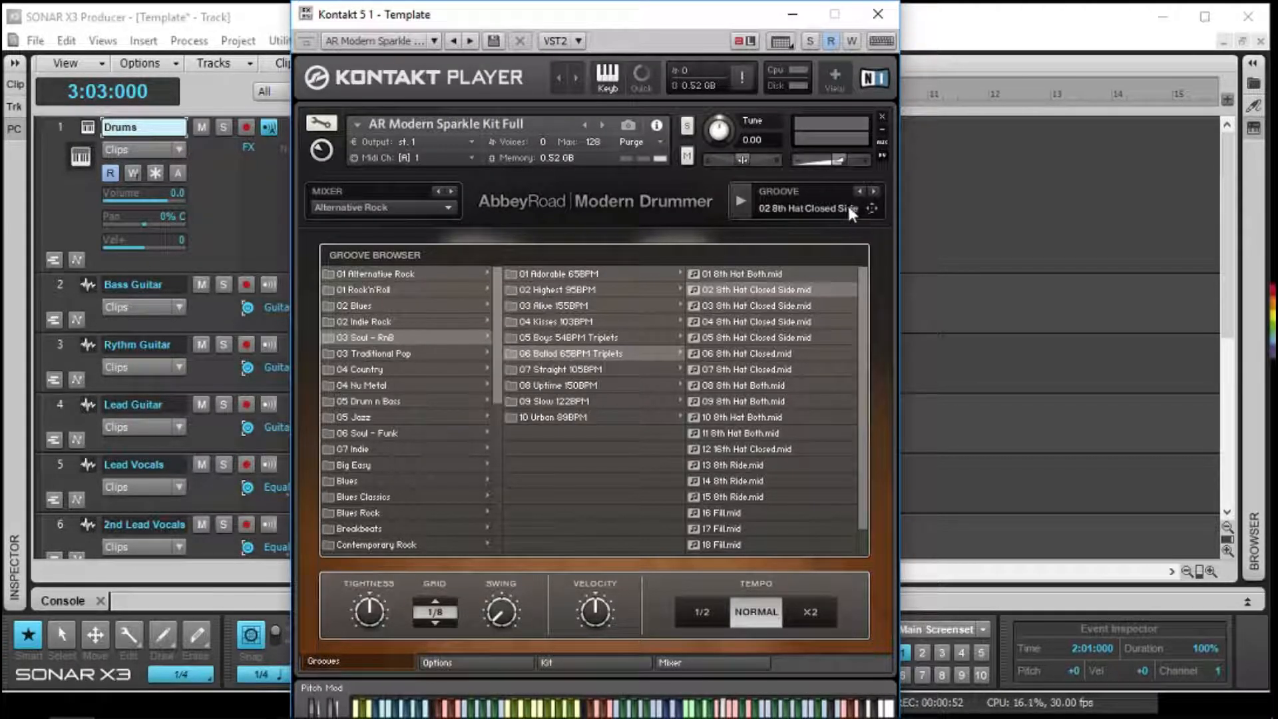
{"action": "left_click", "coordinate": [741, 204]}
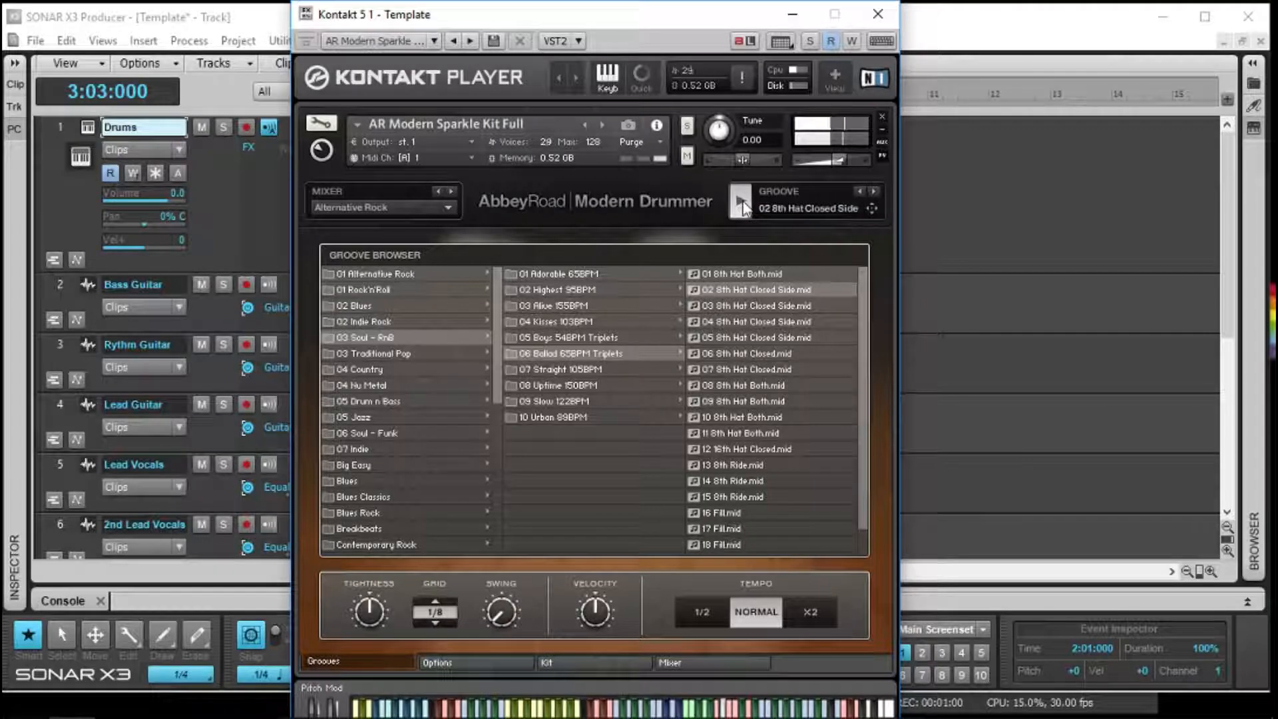
{"action": "left_click", "coordinate": [742, 204]}
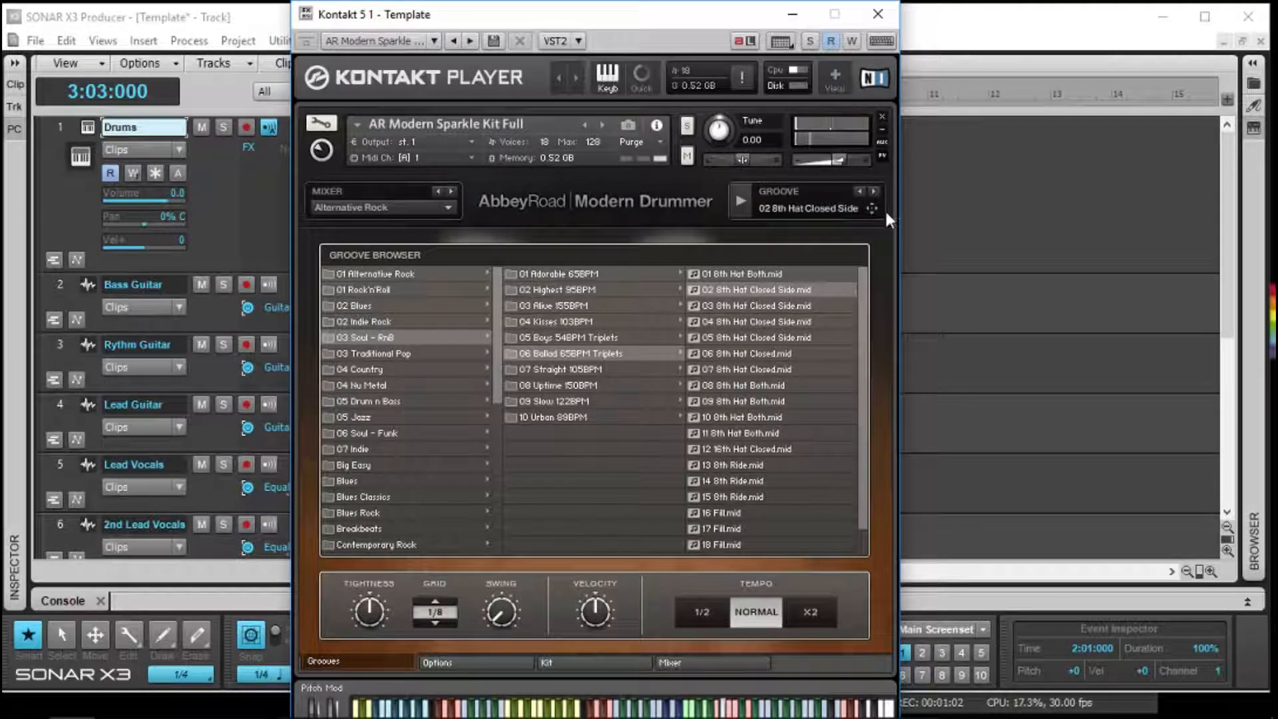
Step: Add the loaded groove to the Drums track as a MIDI clip at measure 2 and move the clip to measure 3
{"action": "left_click_drag", "start_coordinate": [727, 16], "coordinate": [764, 293]}
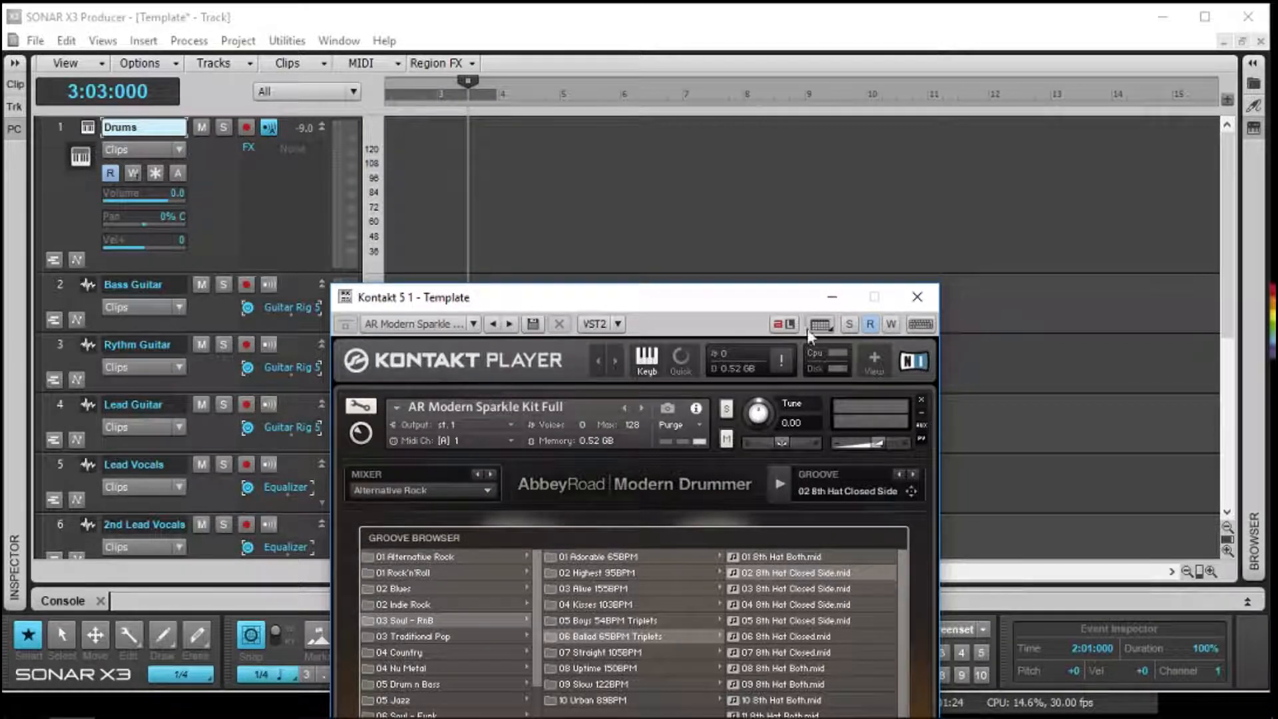
{"action": "left_click_drag", "start_coordinate": [684, 297], "coordinate": [859, 160]}
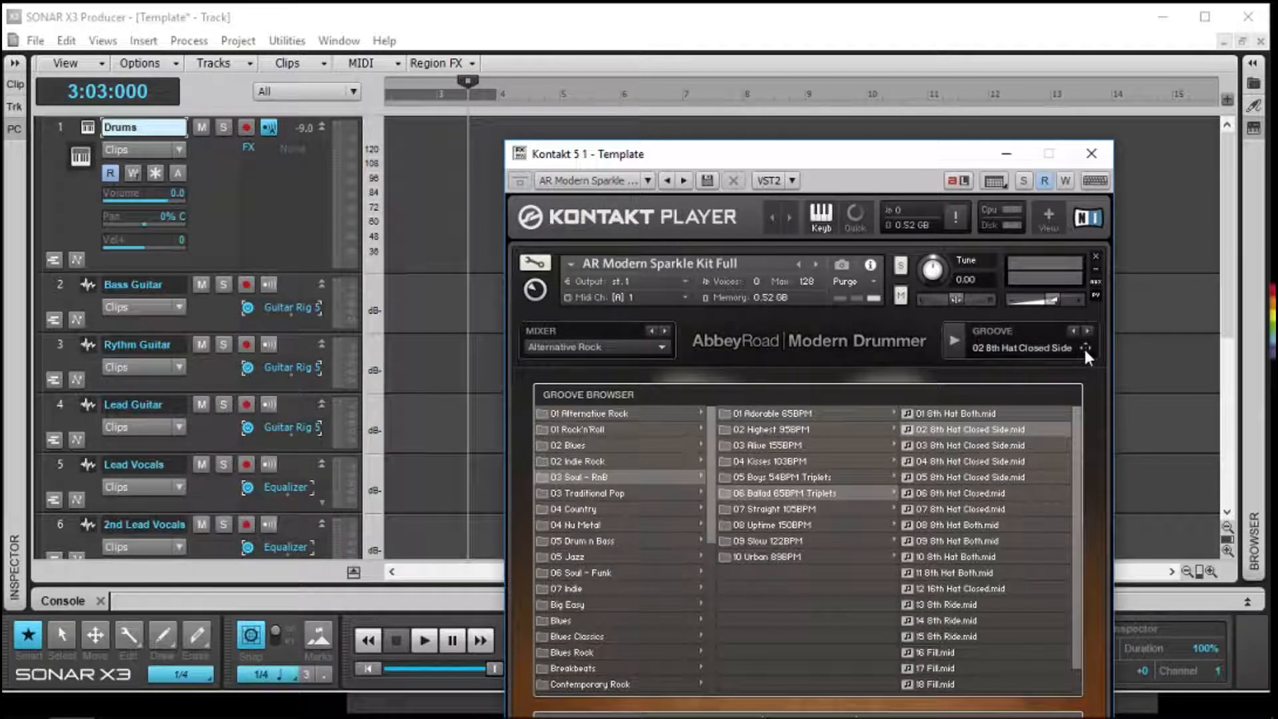
{"action": "left_click_drag", "start_coordinate": [1084, 345], "coordinate": [445, 193]}
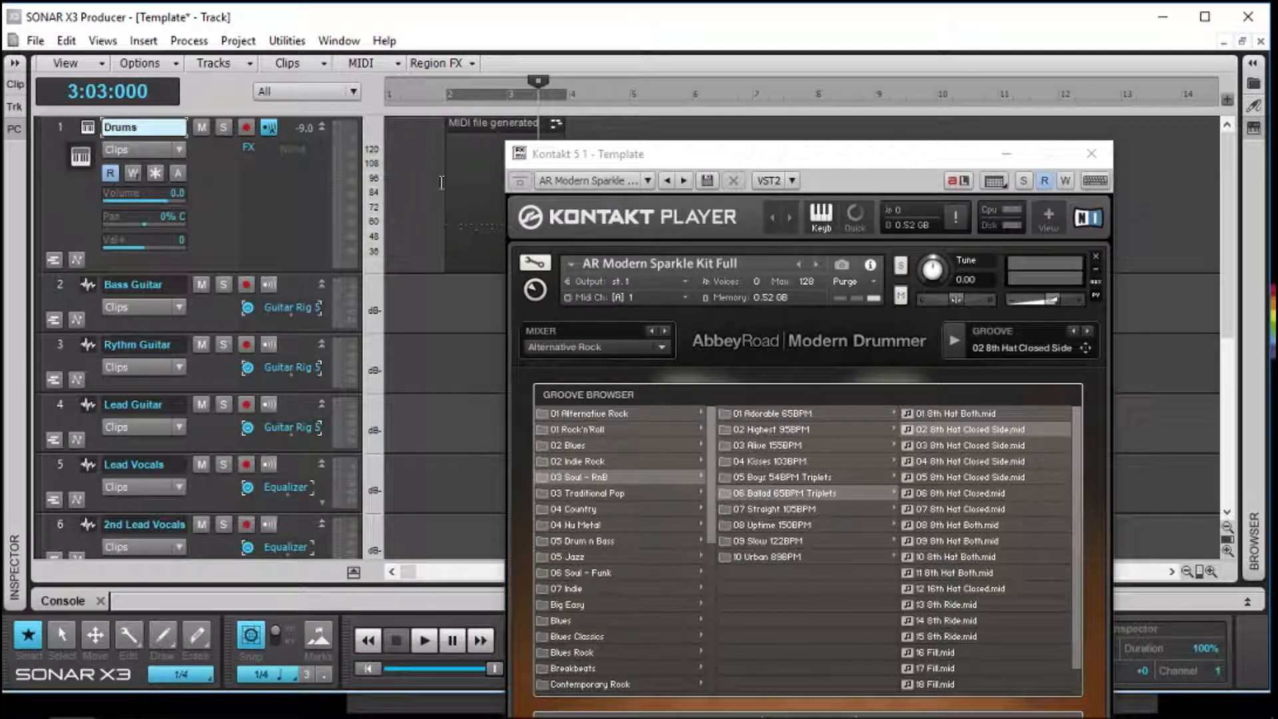
{"action": "left_click", "coordinate": [1006, 154]}
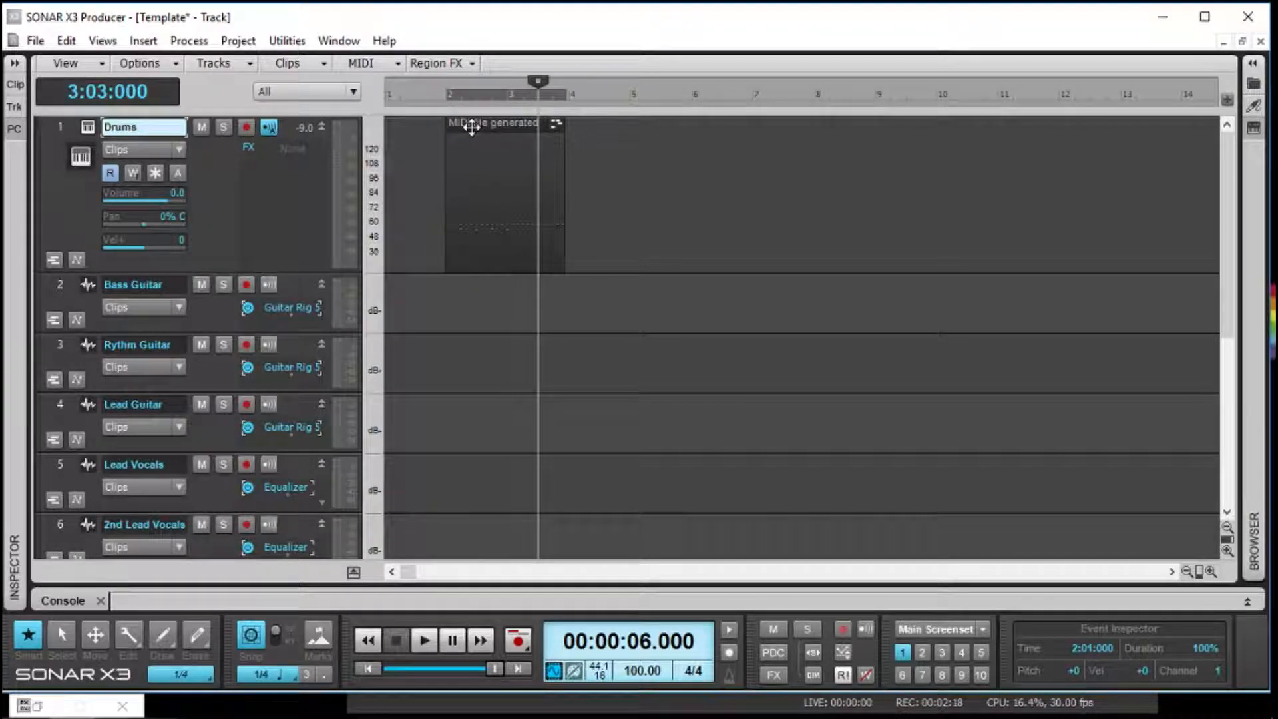
{"action": "left_click_drag", "start_coordinate": [471, 126], "coordinate": [524, 123]}
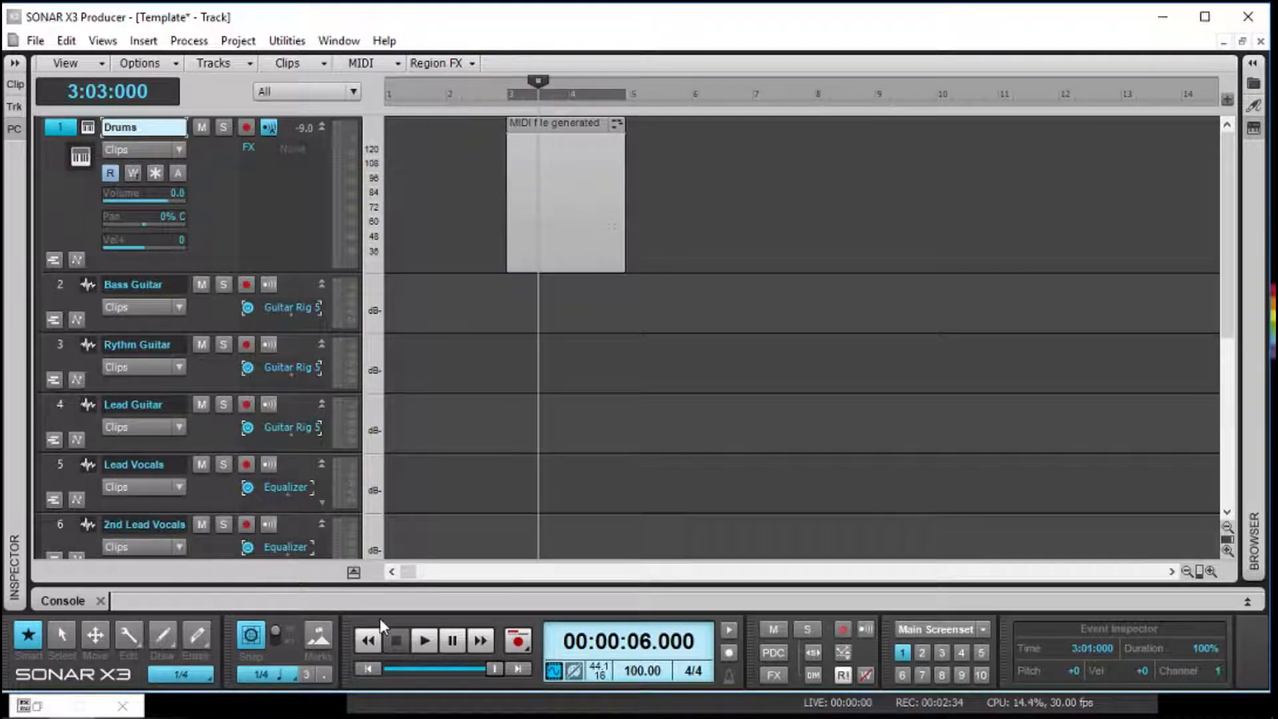
{"action": "left_click", "coordinate": [36, 705]}
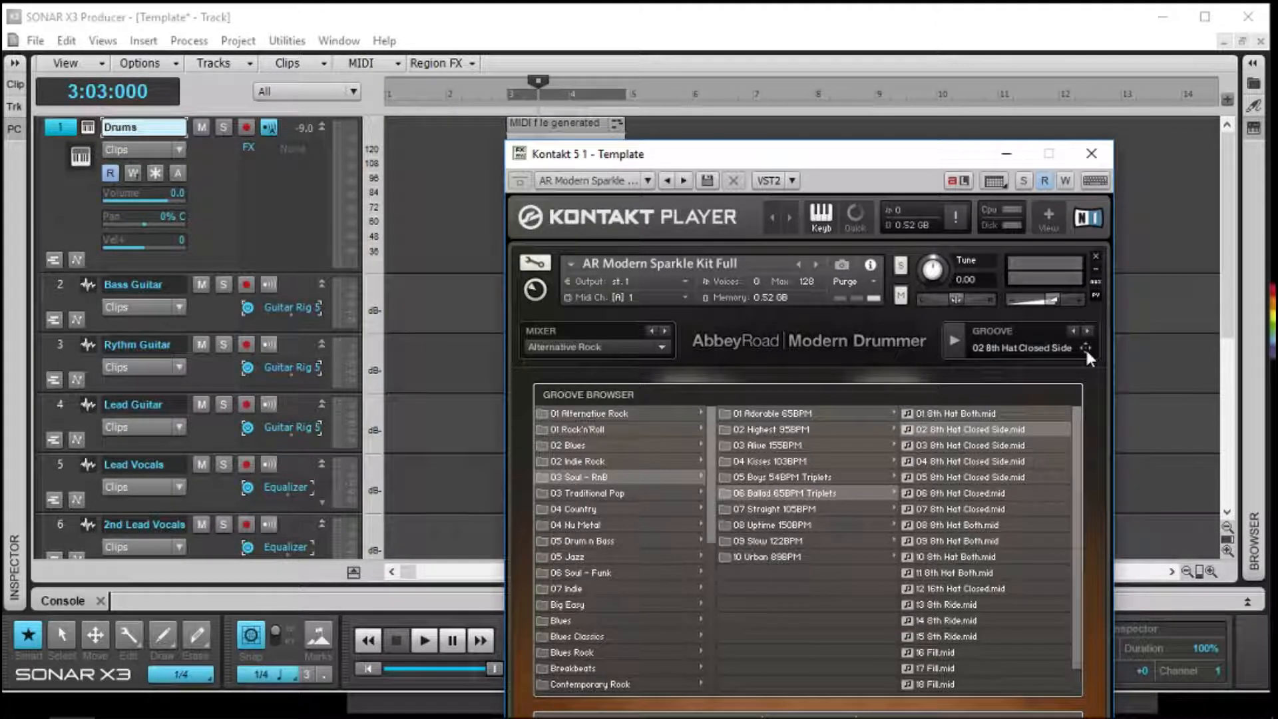
{"action": "left_click_drag", "start_coordinate": [574, 162], "coordinate": [726, 508]}
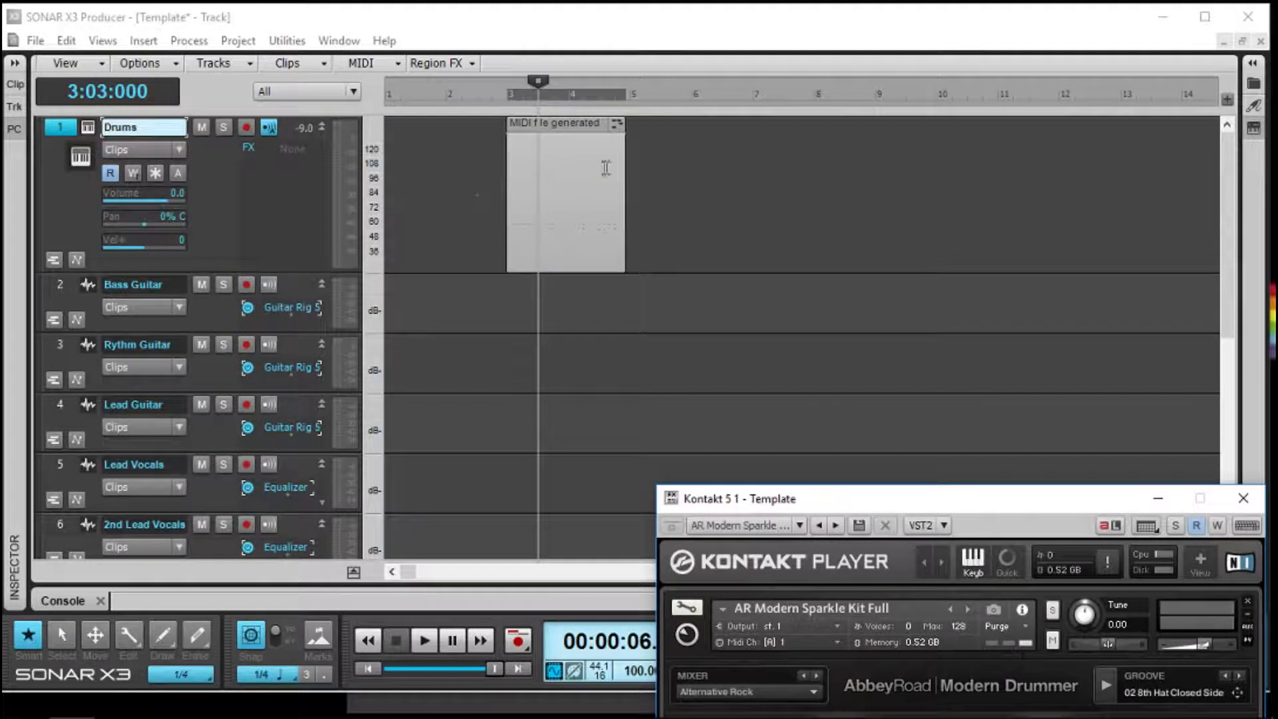
{"action": "left_click", "coordinate": [1167, 498]}
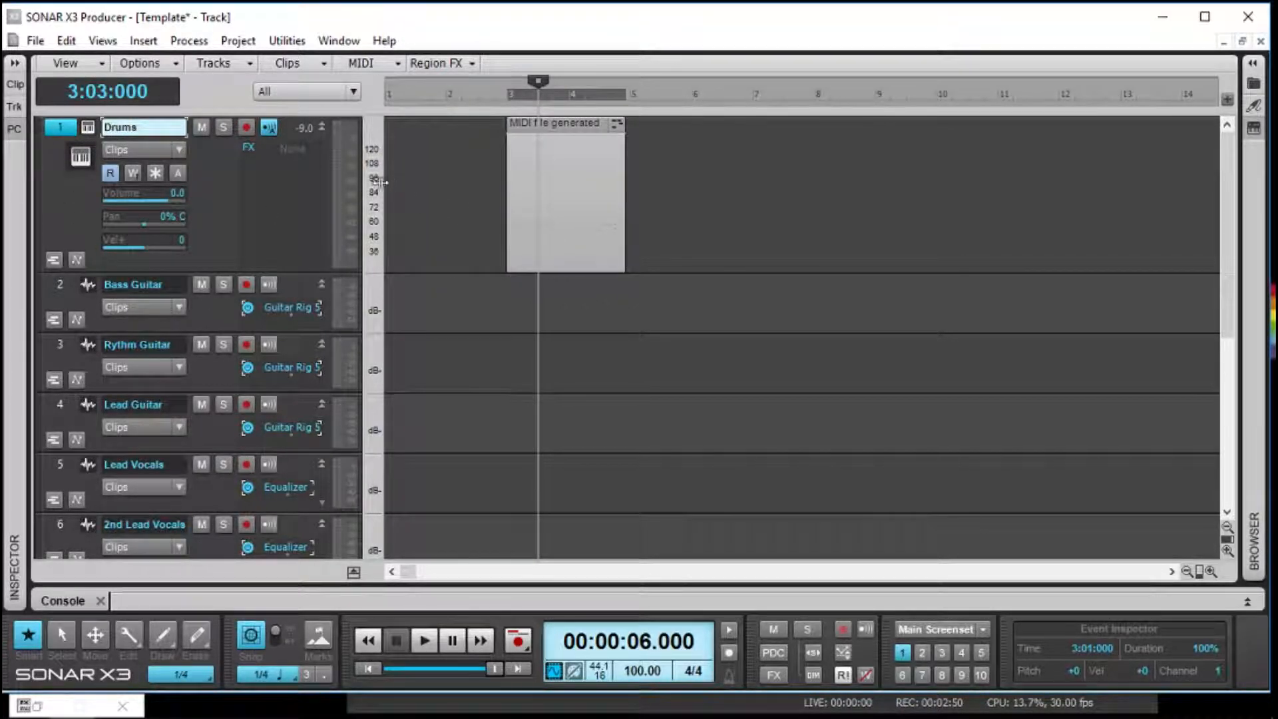
{"action": "left_click", "coordinate": [69, 43]}
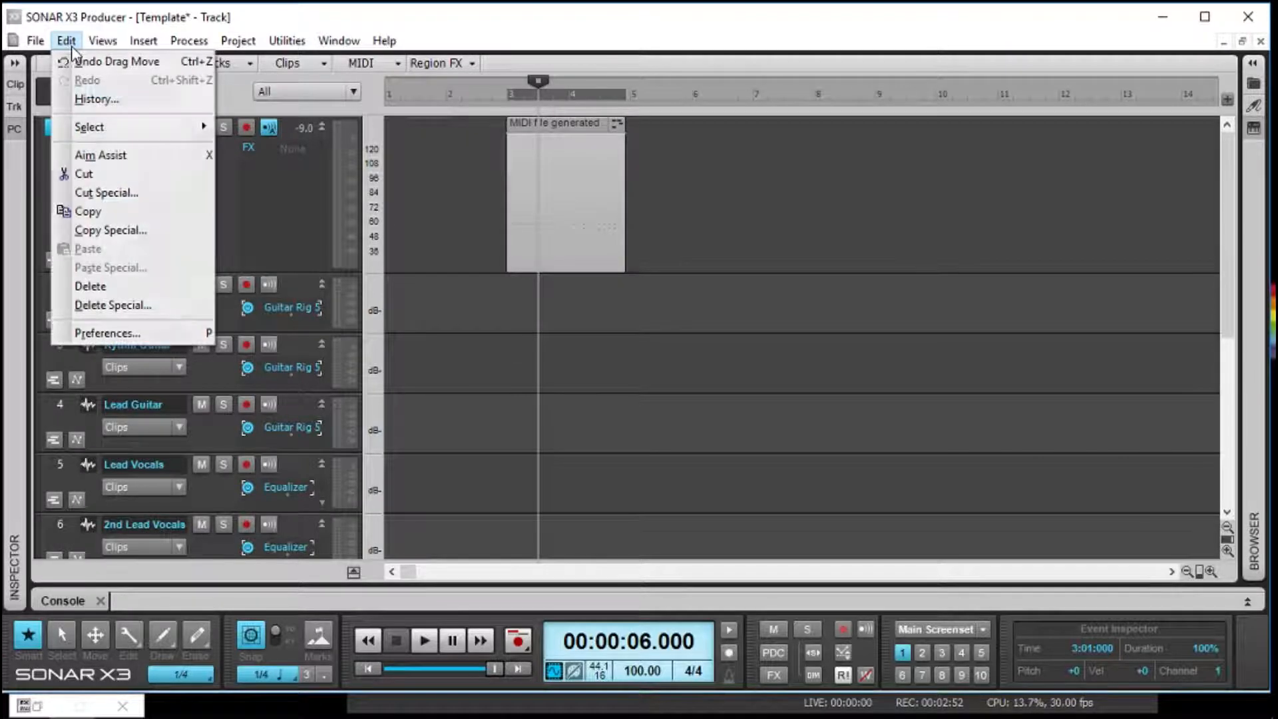
{"action": "left_click", "coordinate": [291, 183]}
{"action": "scroll", "coordinate": [257, 373], "scroll_direction": "down", "scroll_amount": 3}
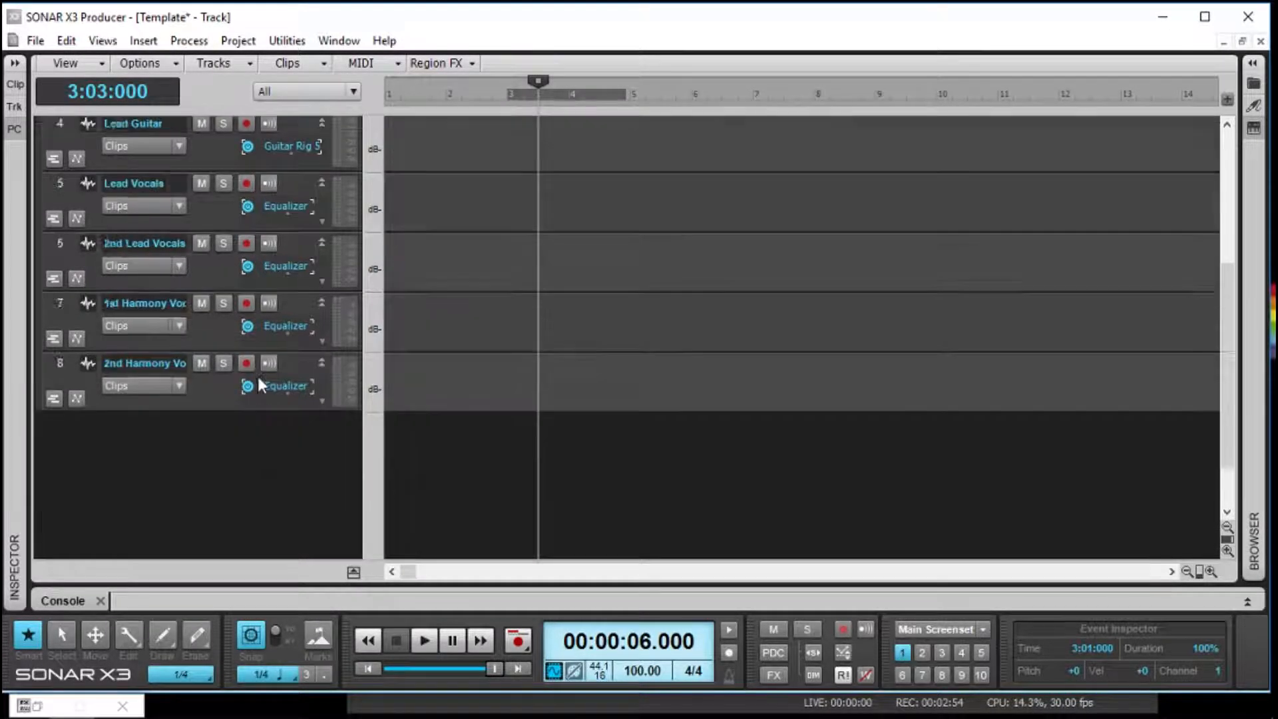
{"action": "scroll", "coordinate": [257, 377], "scroll_direction": "up", "scroll_amount": 3}
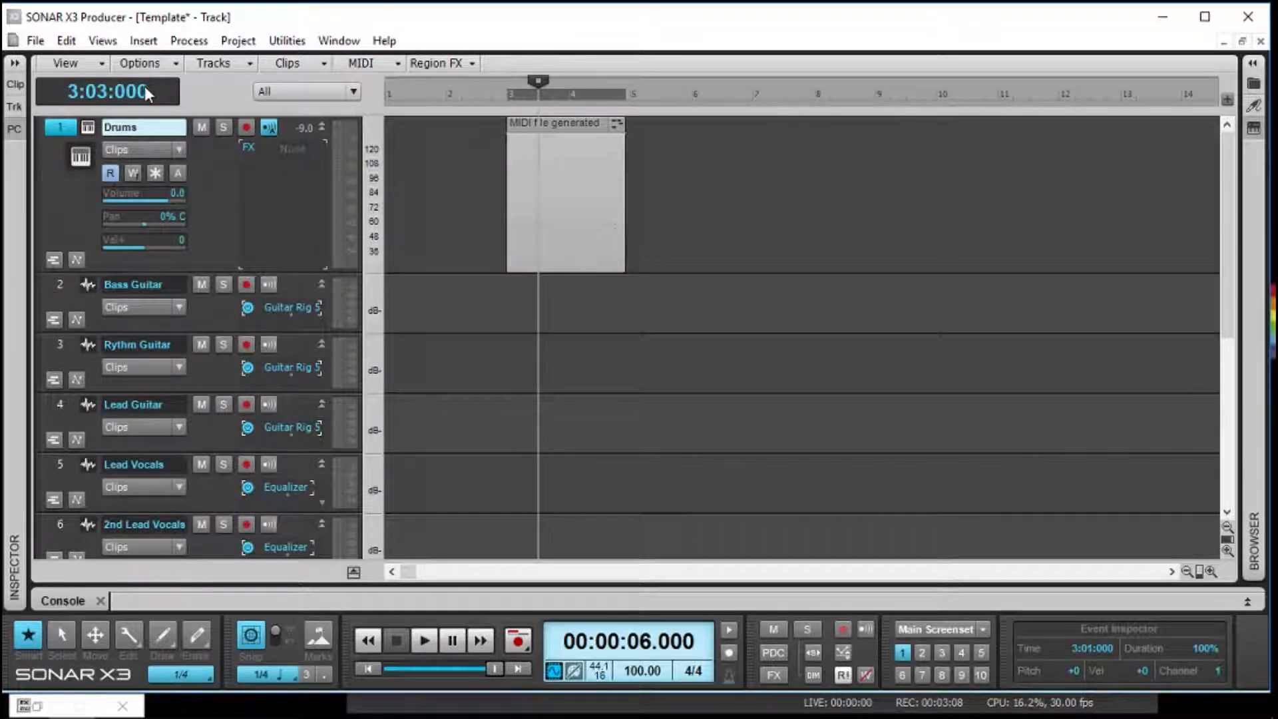
Step: Insert a new MIDI track after the existing tracks and enlarge it to show its volume, pan and velocity controls
{"action": "left_click", "coordinate": [67, 42]}
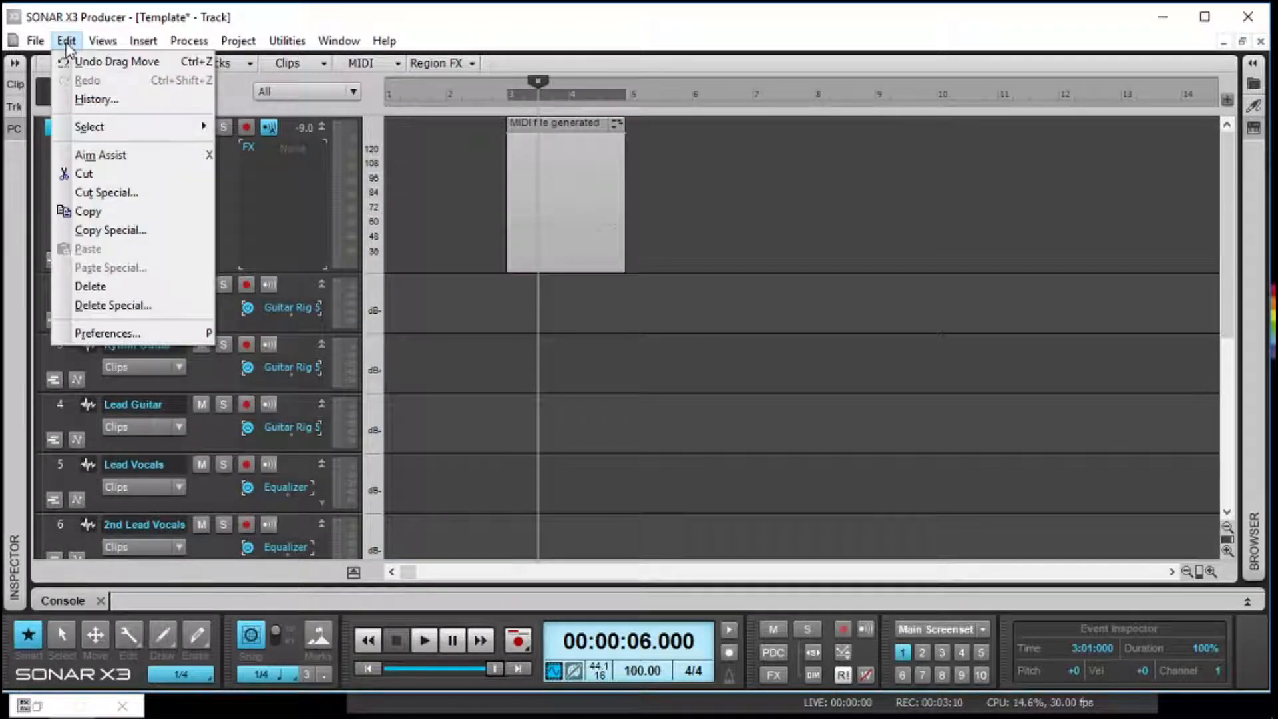
{"action": "mouse_move", "coordinate": [145, 46]}
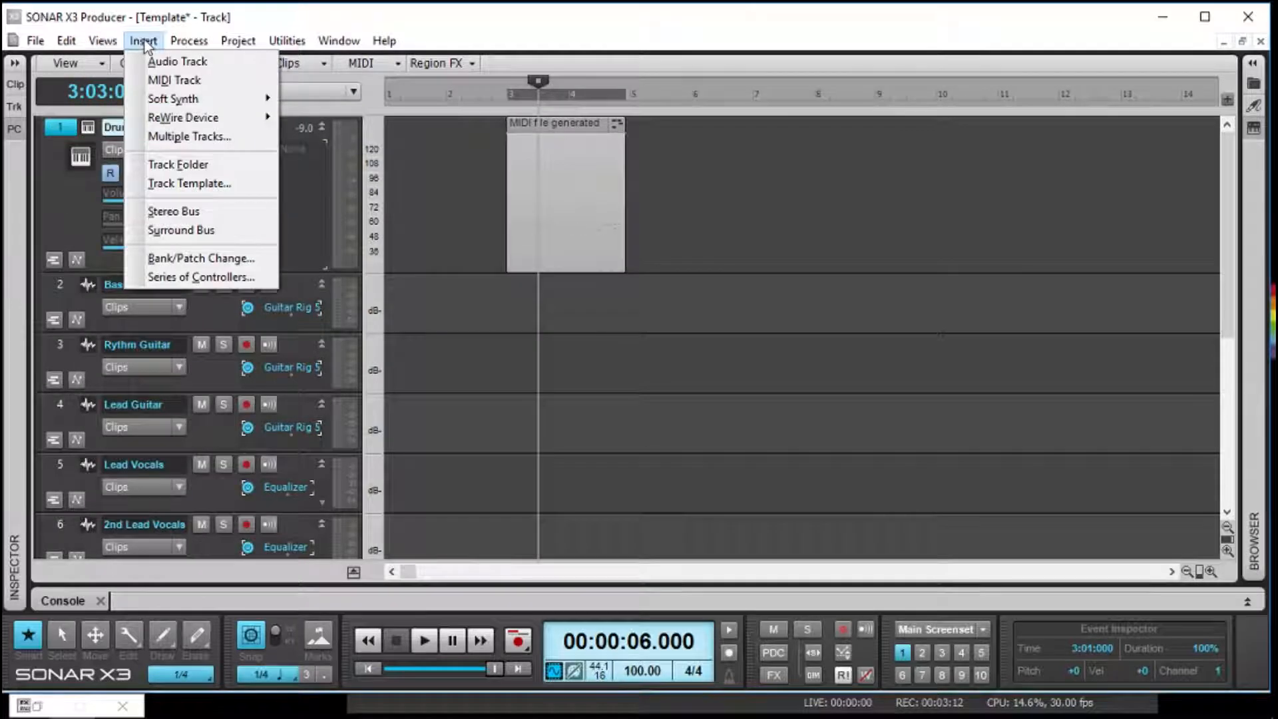
{"action": "left_click", "coordinate": [160, 80]}
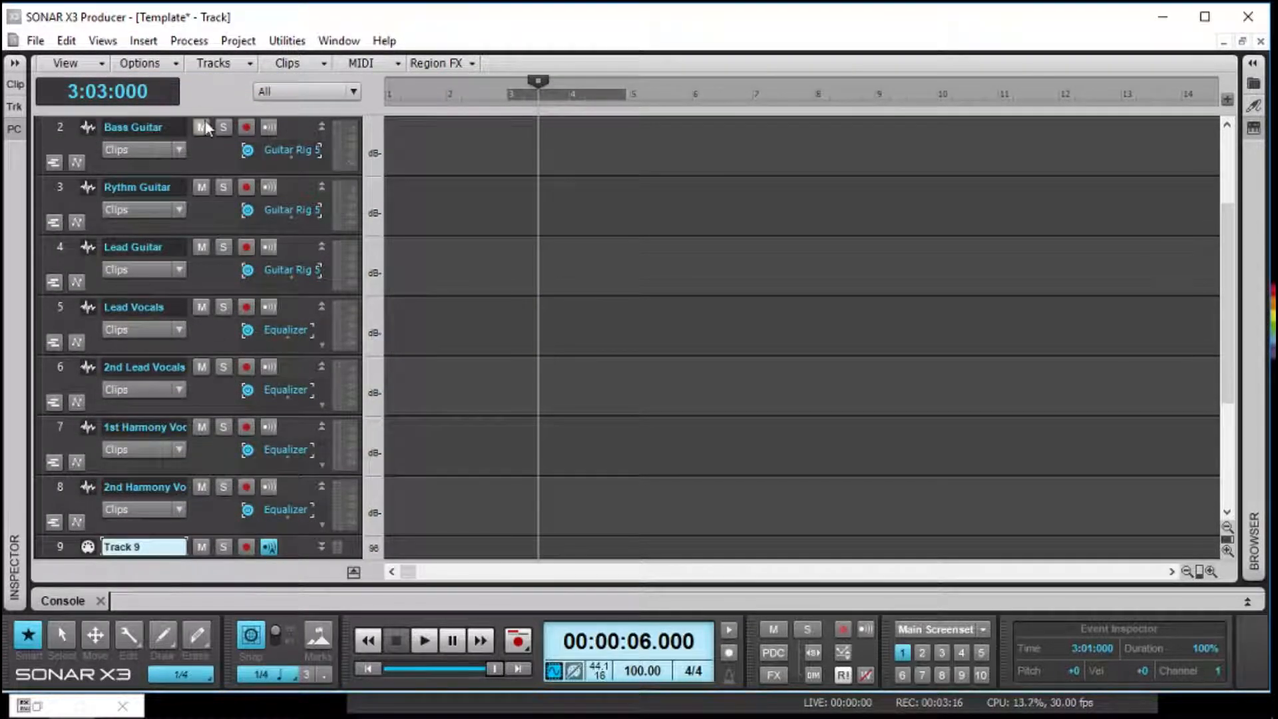
{"action": "scroll", "coordinate": [202, 350], "scroll_direction": "down", "scroll_amount": 4}
{"action": "left_click_drag", "start_coordinate": [85, 339], "coordinate": [86, 398]}
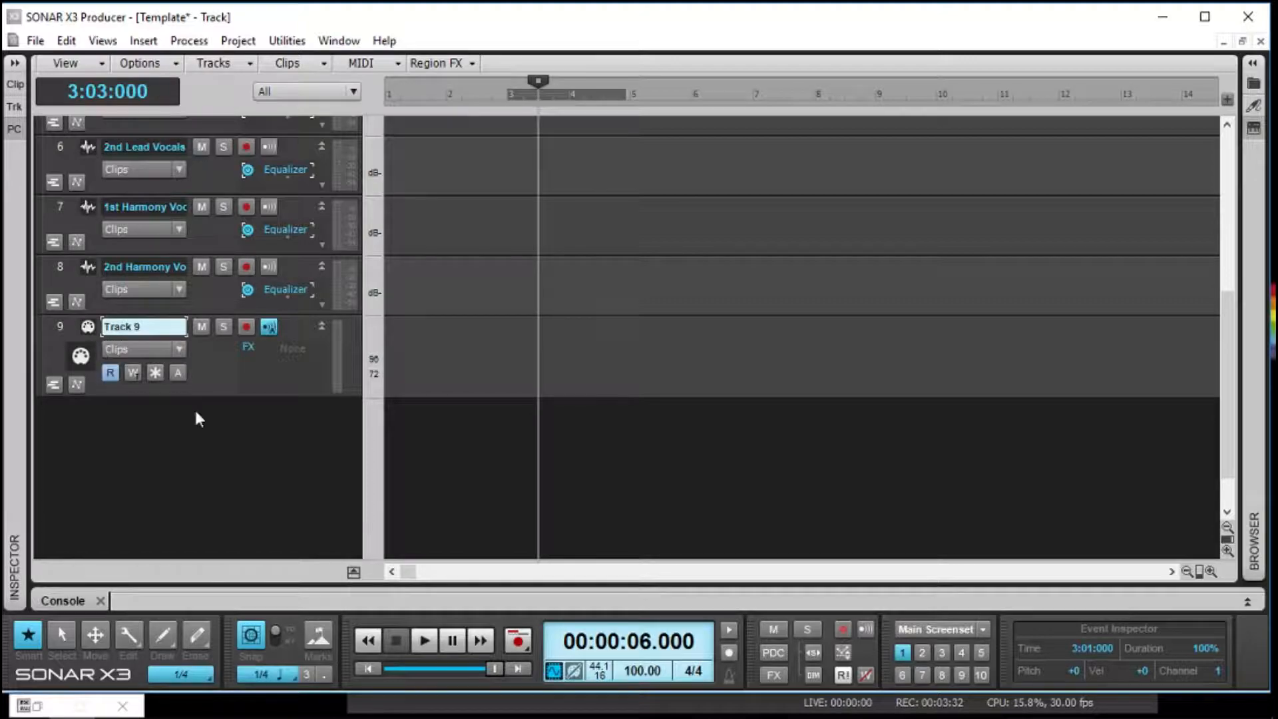
{"action": "left_click_drag", "start_coordinate": [266, 394], "coordinate": [281, 451]}
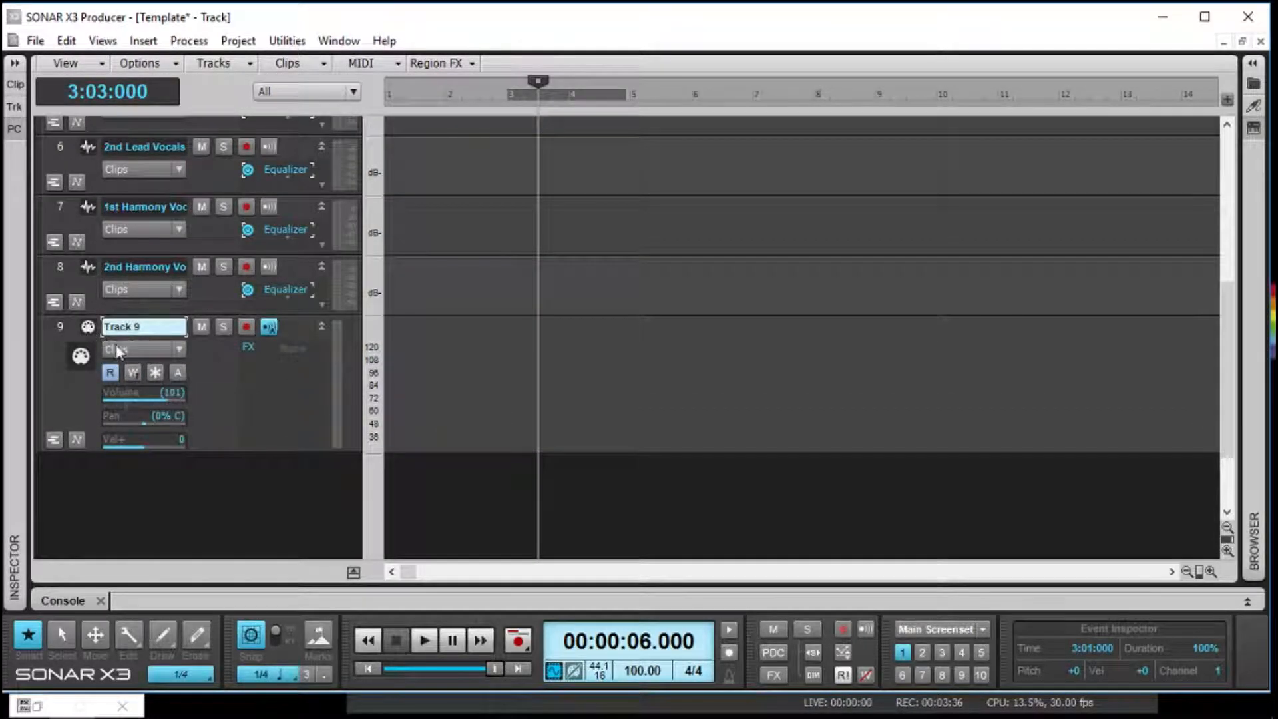
Step: Restore the Kontakt window and add its loaded 02 8th Hat Closed Side groove to the new MIDI track just before measure 2
{"action": "left_click", "coordinate": [27, 704]}
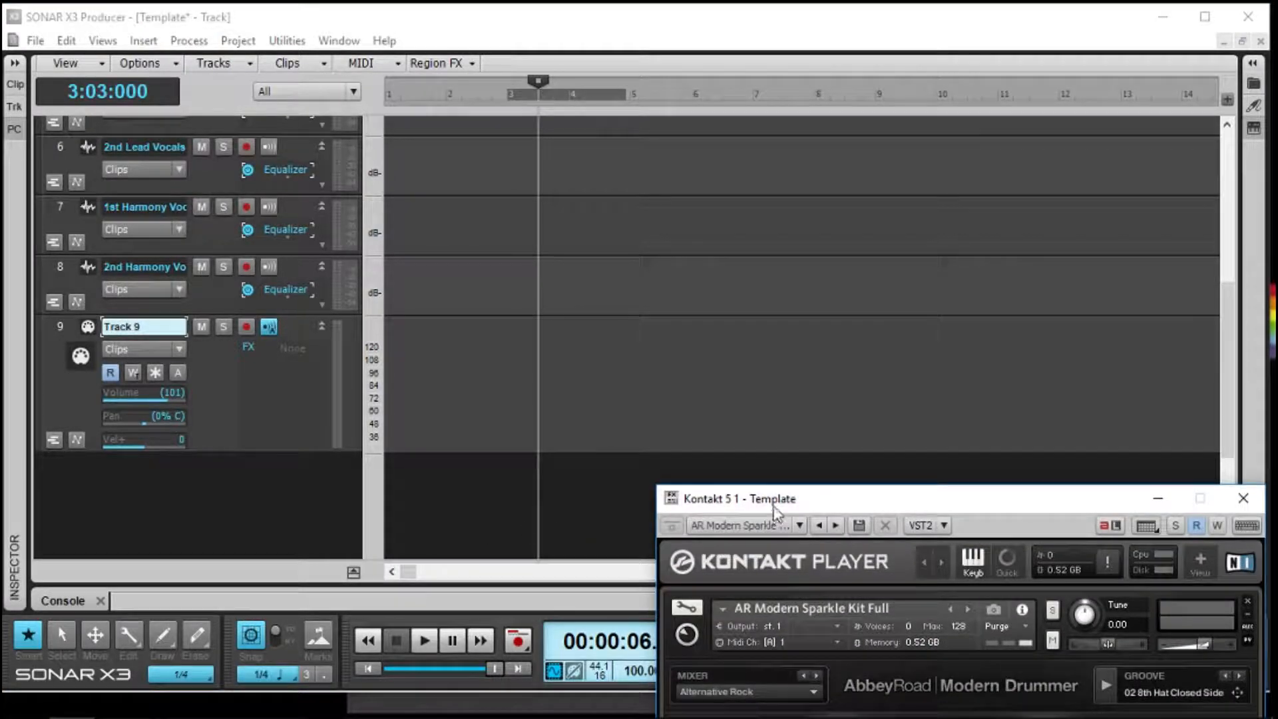
{"action": "left_click_drag", "start_coordinate": [751, 491], "coordinate": [576, 235]}
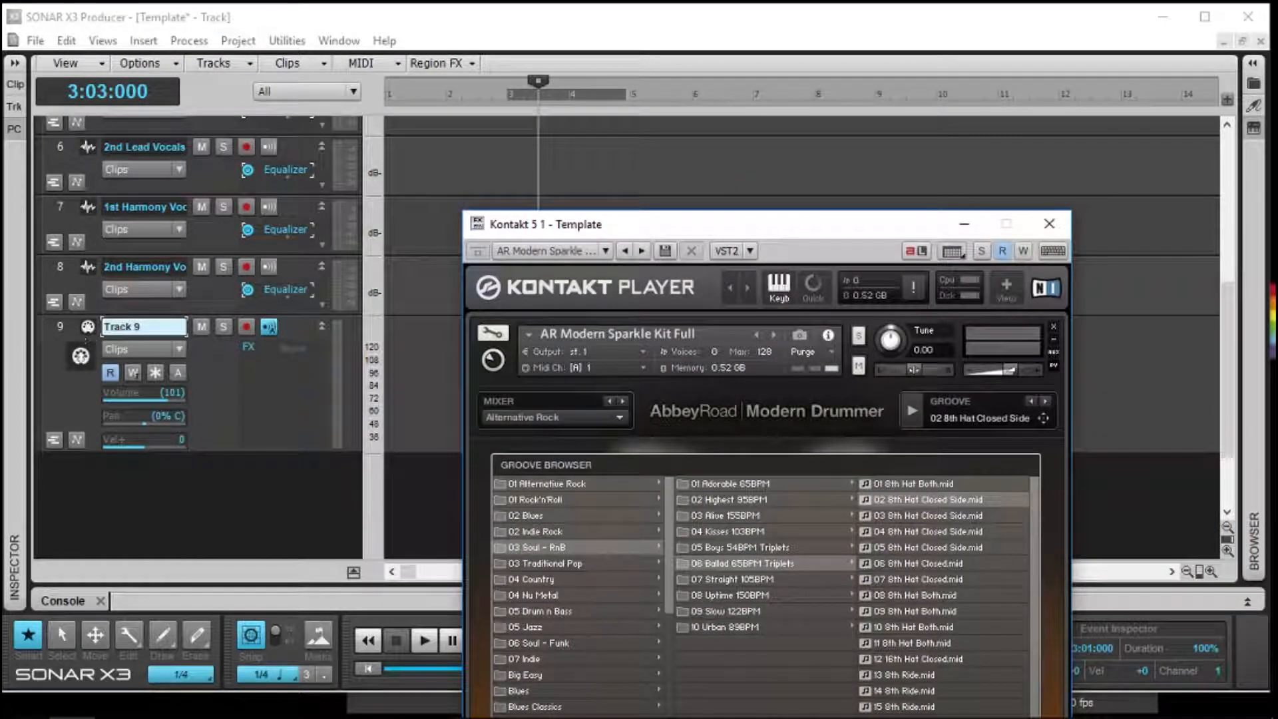
{"action": "left_click_drag", "start_coordinate": [1044, 417], "coordinate": [433, 396]}
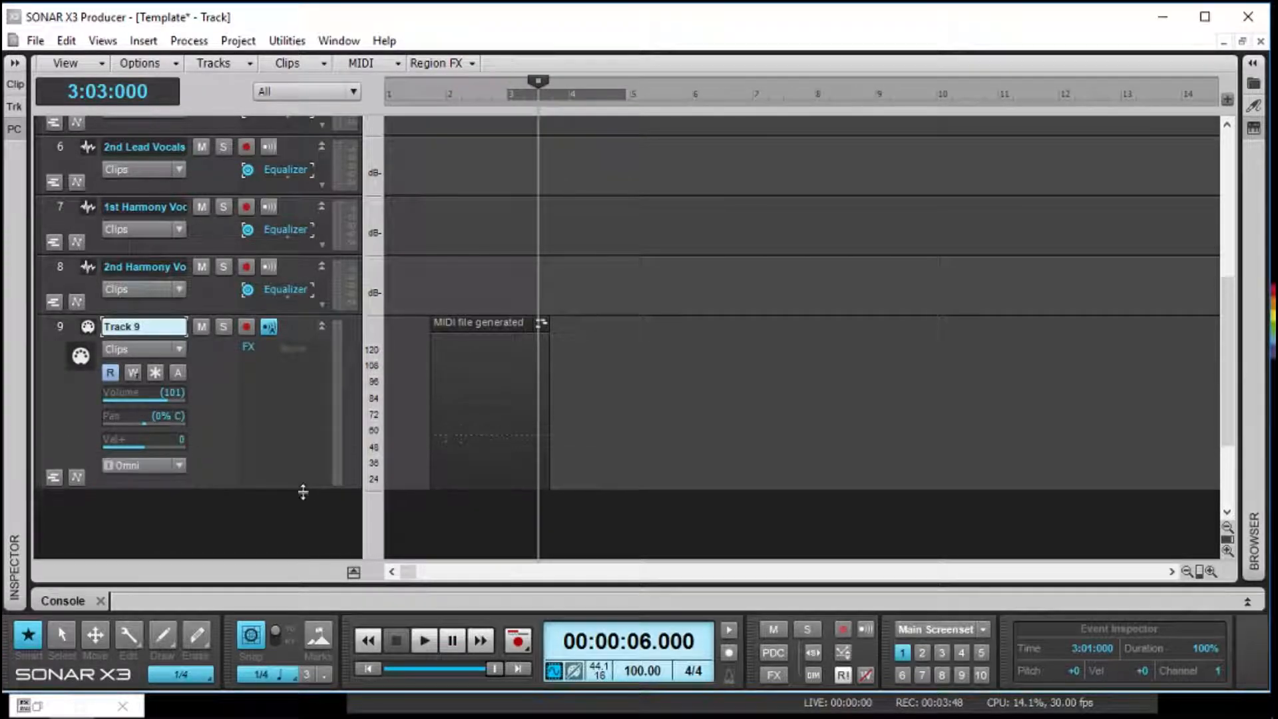
Step: Compare the new MIDI track with the Drums track, and delete Track 9
{"action": "scroll", "coordinate": [325, 459], "scroll_direction": "up", "scroll_amount": 3}
{"action": "scroll", "coordinate": [325, 458], "scroll_direction": "up", "scroll_amount": 3}
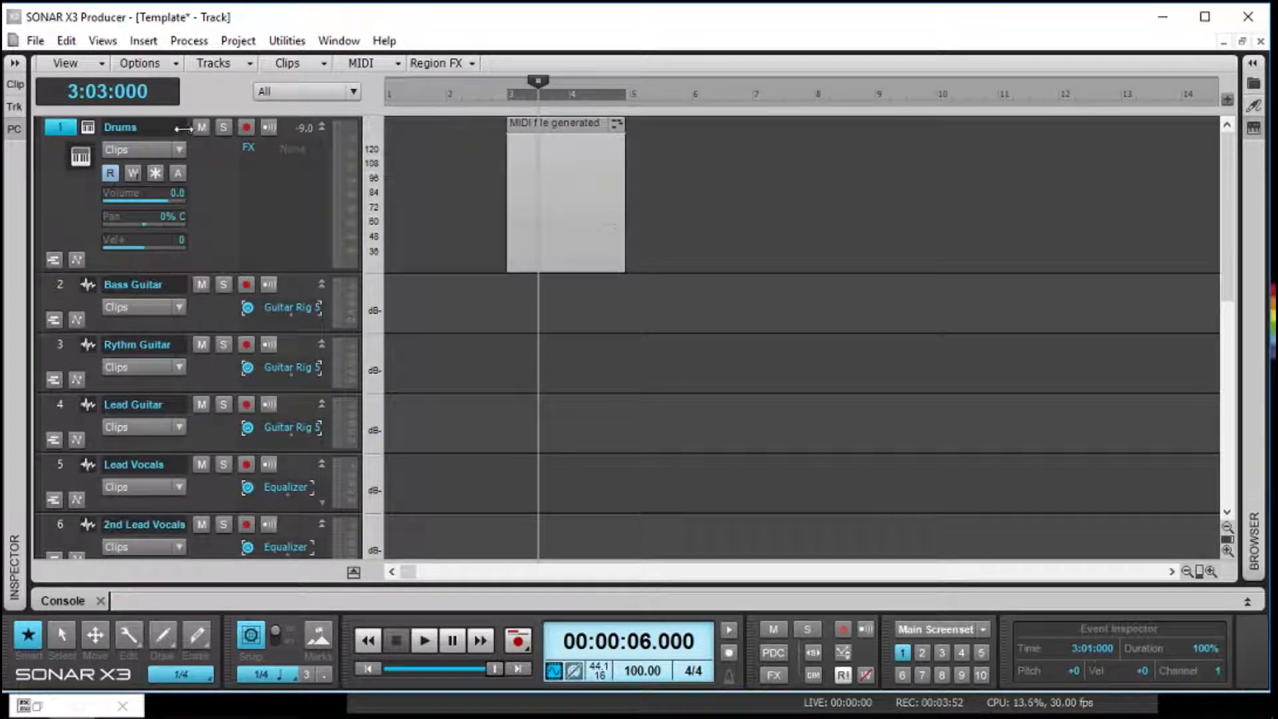
{"action": "scroll", "coordinate": [419, 365], "scroll_direction": "down", "scroll_amount": 6}
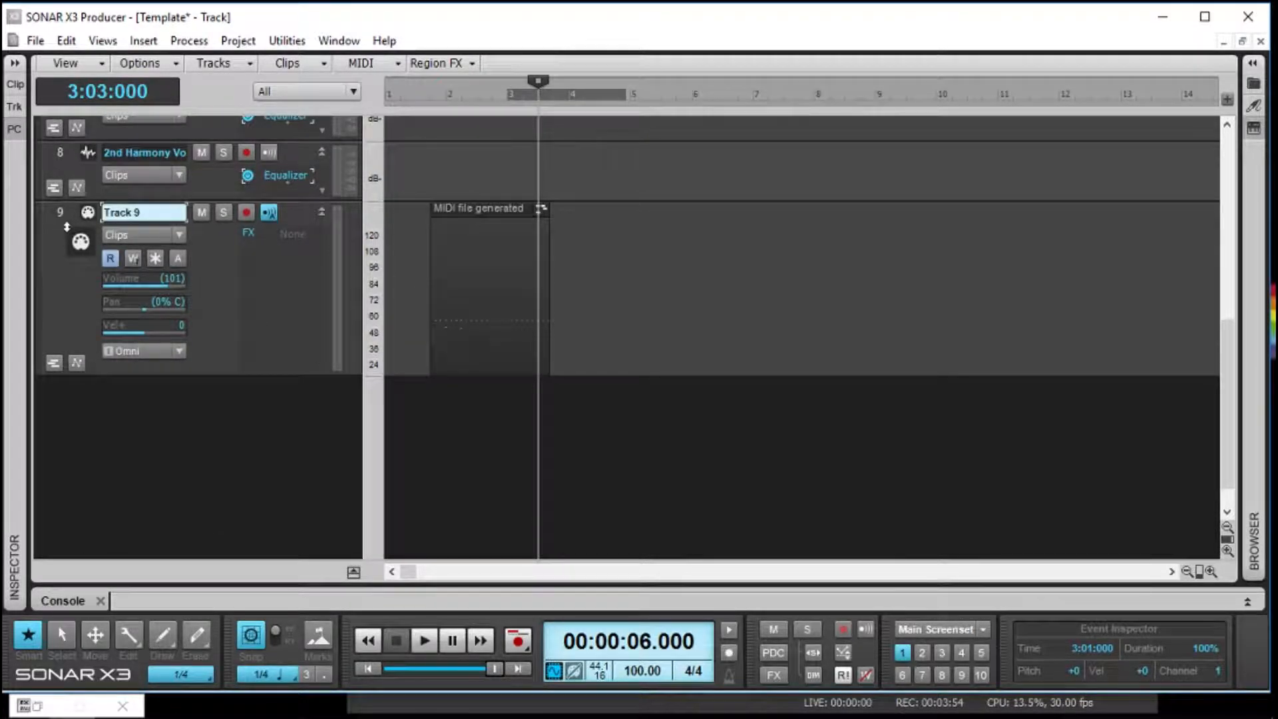
{"action": "left_click", "coordinate": [59, 217]}
{"action": "right_click", "coordinate": [59, 217]}
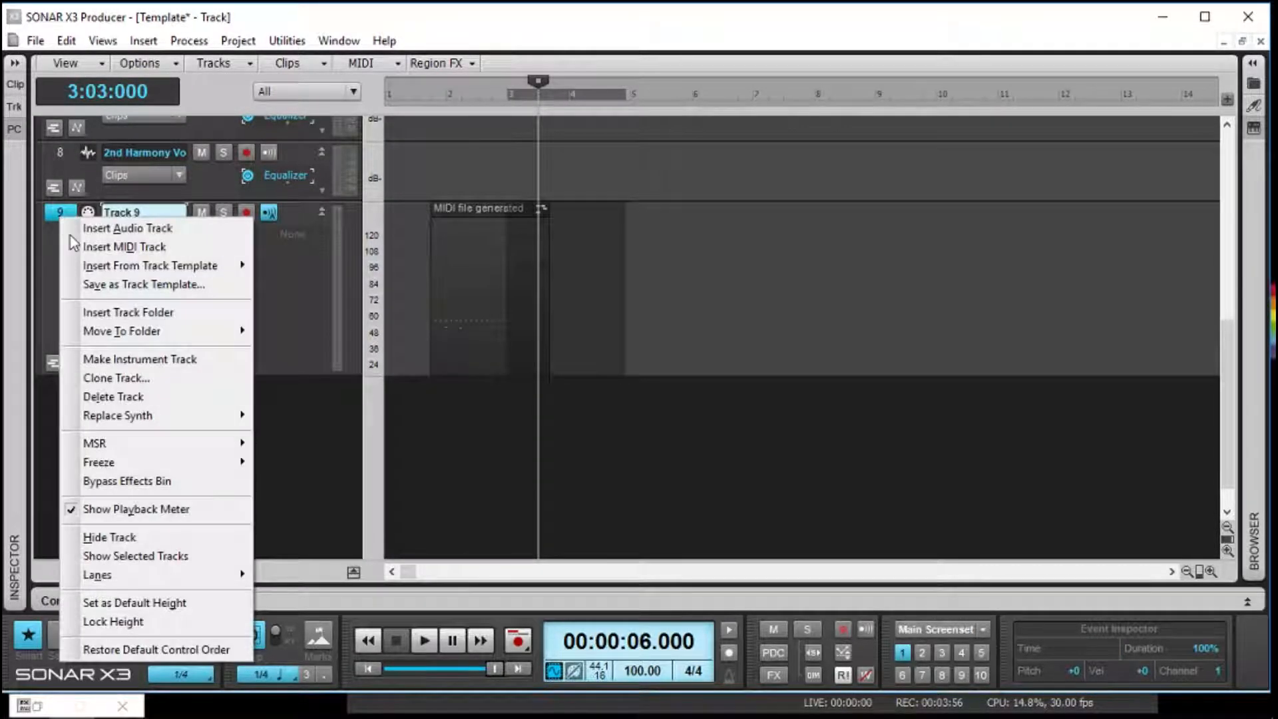
{"action": "left_click", "coordinate": [113, 396]}
Step: Place the playhead at measure 3 and preview the MIDI clip on the Drums track
{"action": "scroll", "coordinate": [670, 216], "scroll_direction": "up", "scroll_amount": 6}
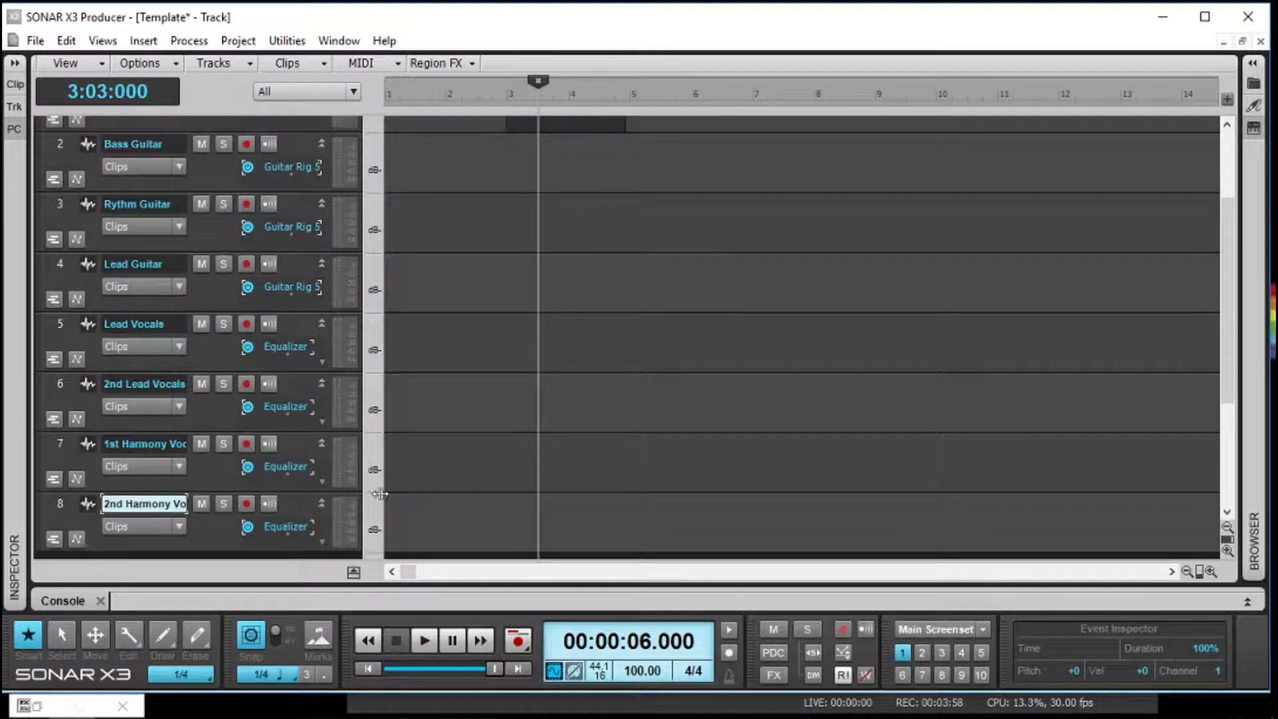
{"action": "left_click", "coordinate": [516, 124]}
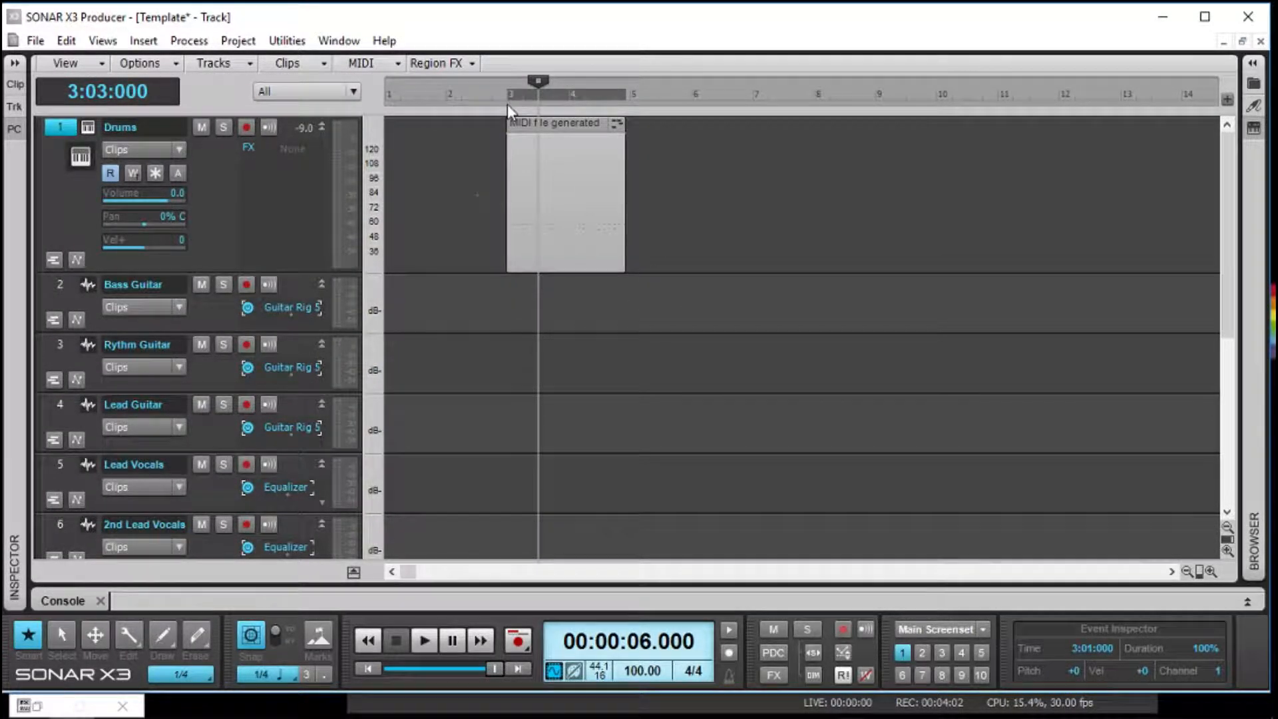
{"action": "left_click", "coordinate": [504, 101]}
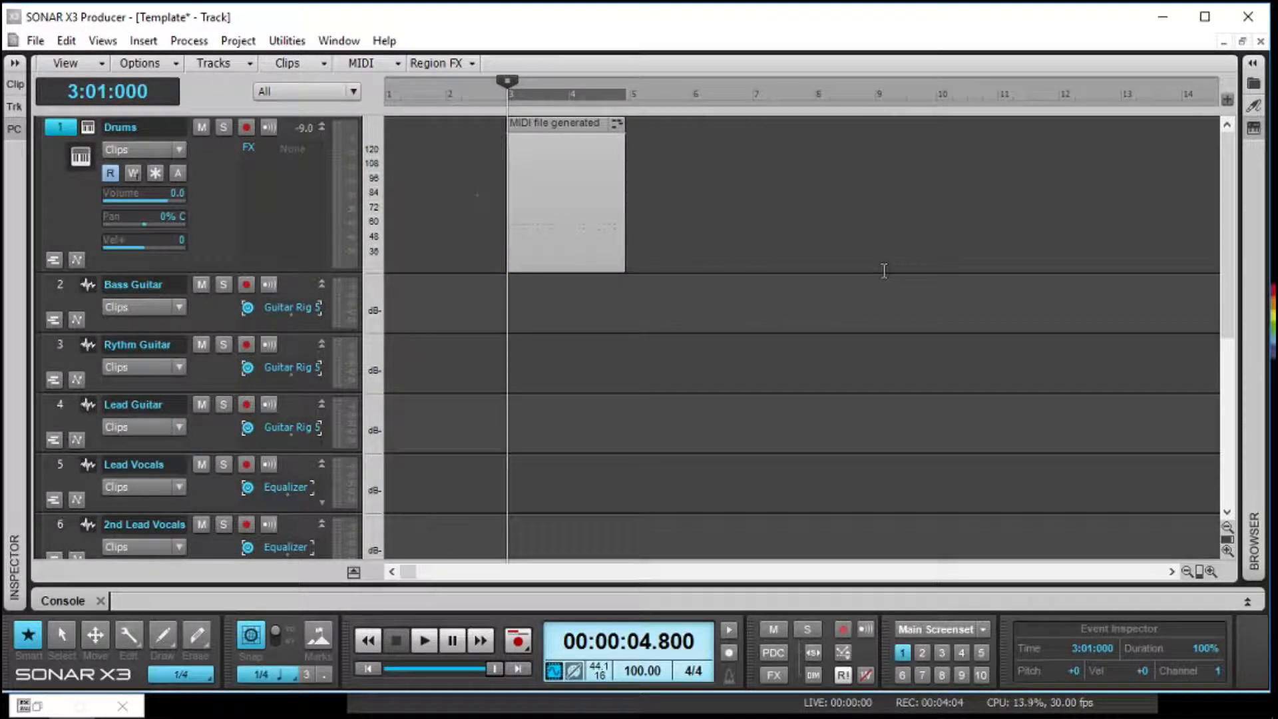
{"action": "key", "text": "space"}
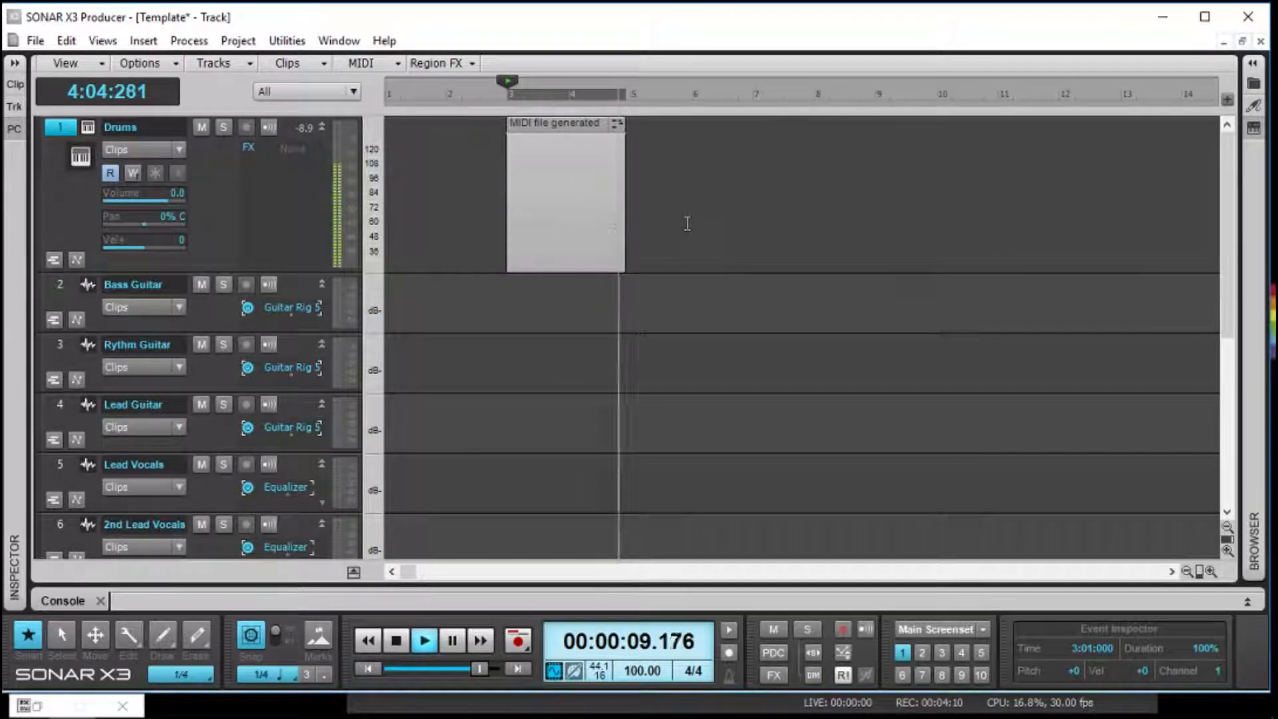
{"action": "key", "text": "space"}
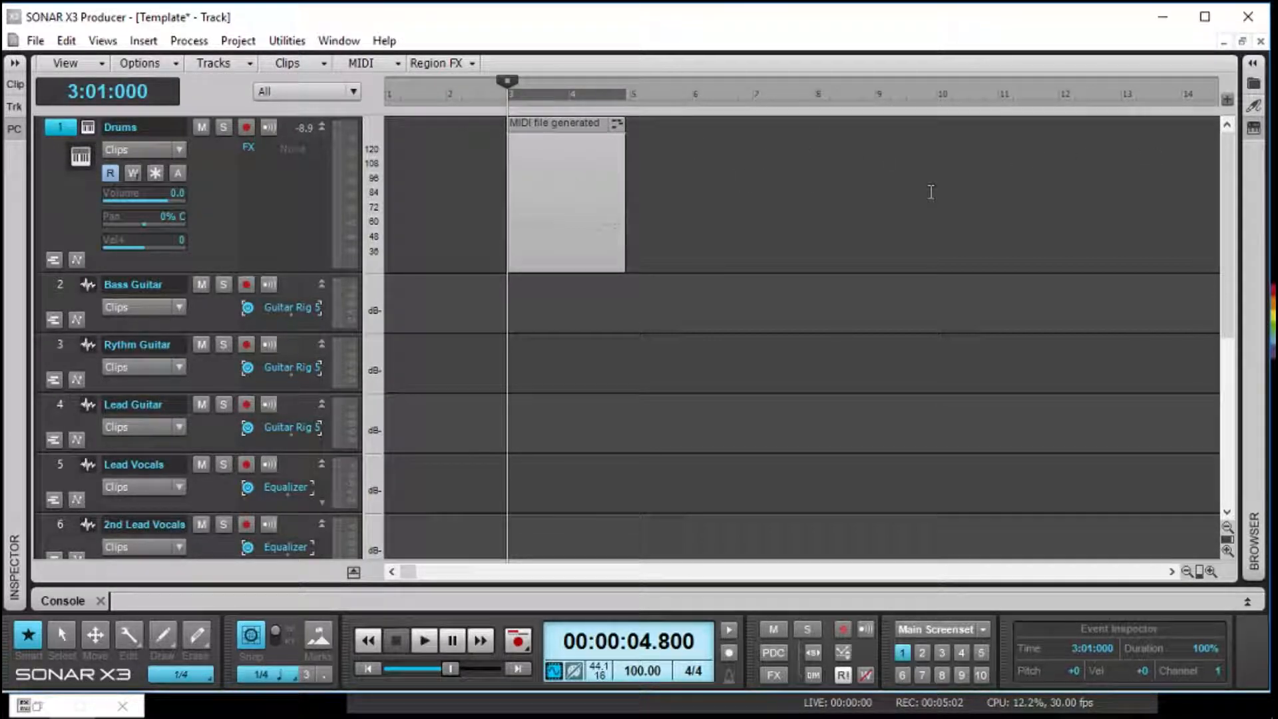
Step: Deselect and reselect the MIDI clip on the Drums track several times
{"action": "left_click", "coordinate": [1029, 190]}
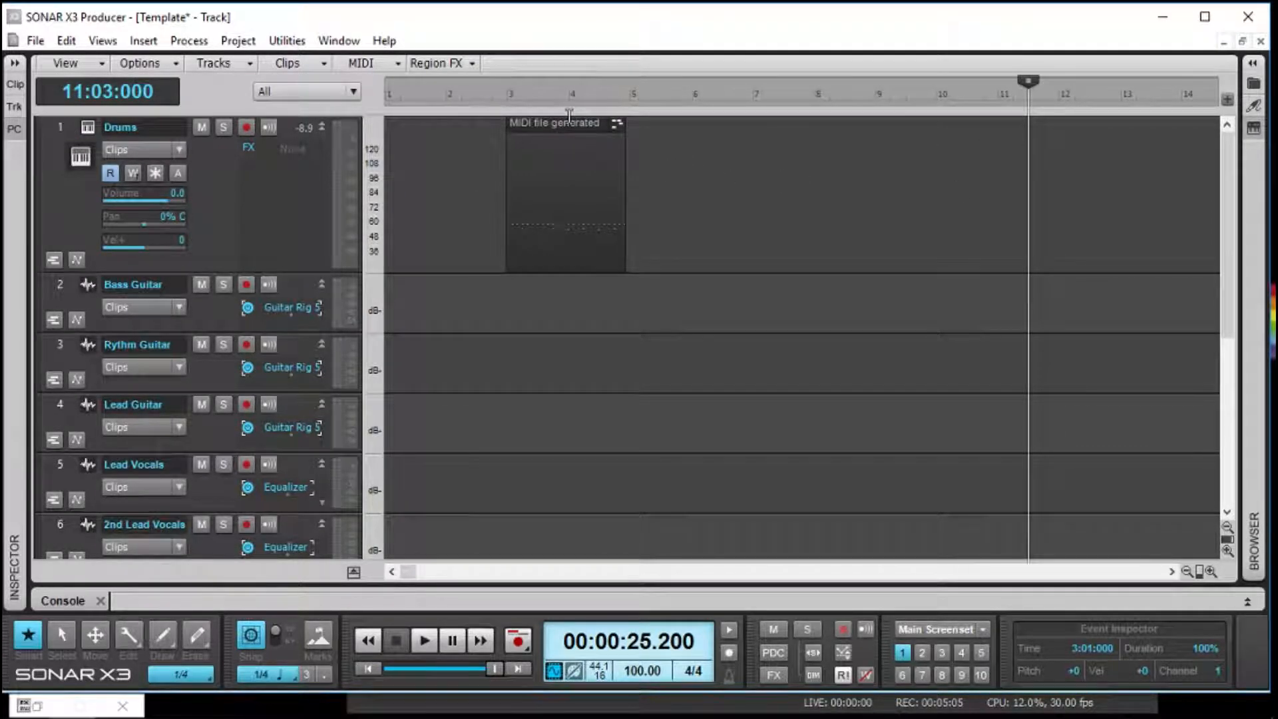
{"action": "left_click", "coordinate": [567, 124]}
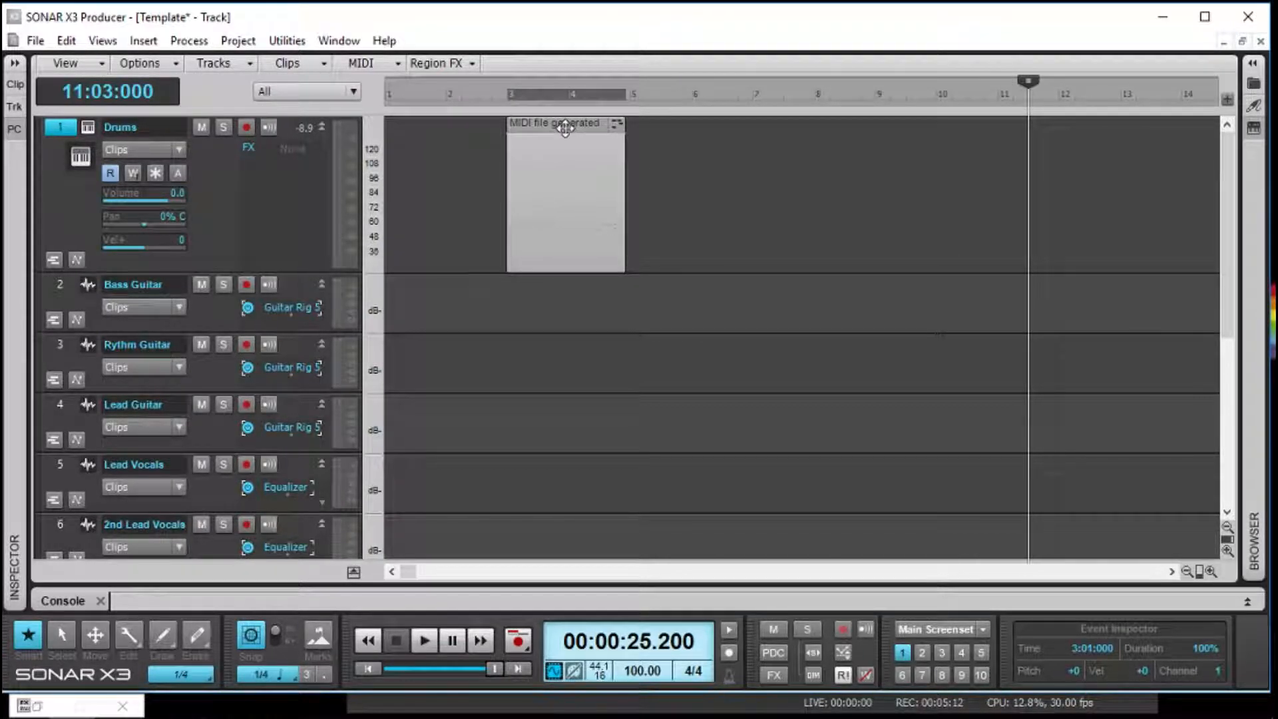
{"action": "left_click", "coordinate": [777, 163]}
{"action": "left_click", "coordinate": [571, 122]}
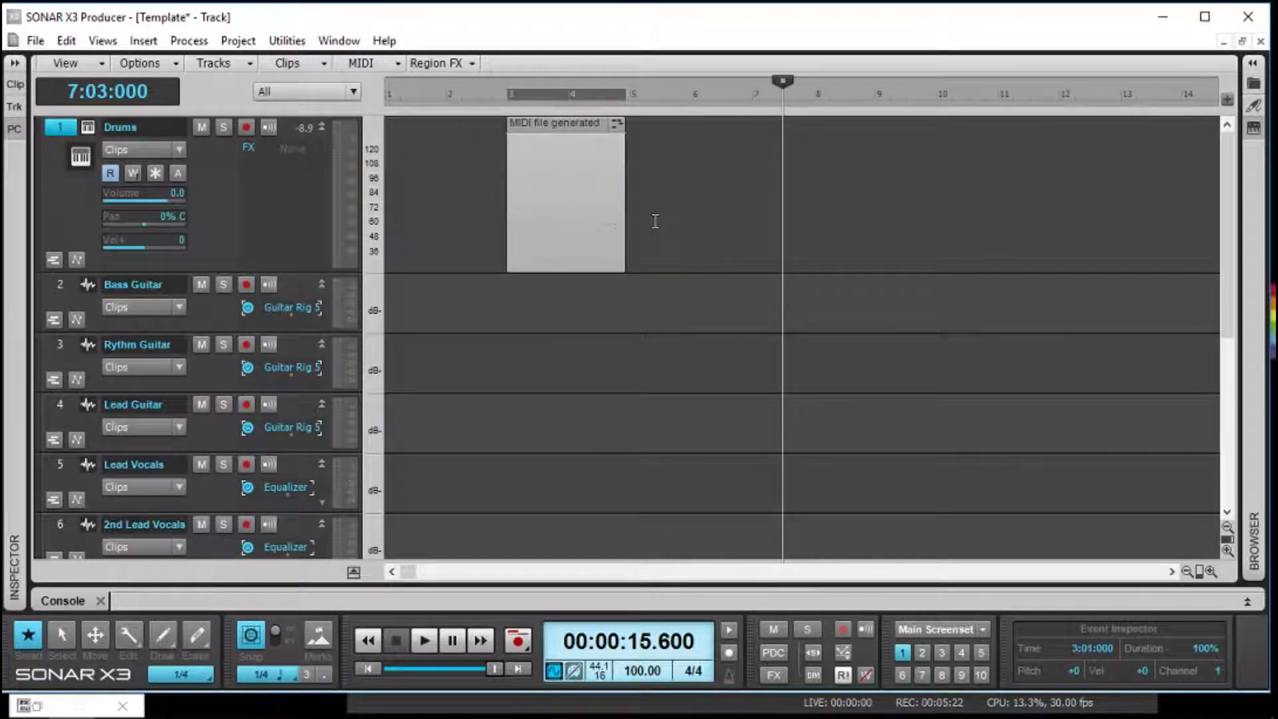
{"action": "left_click", "coordinate": [657, 220]}
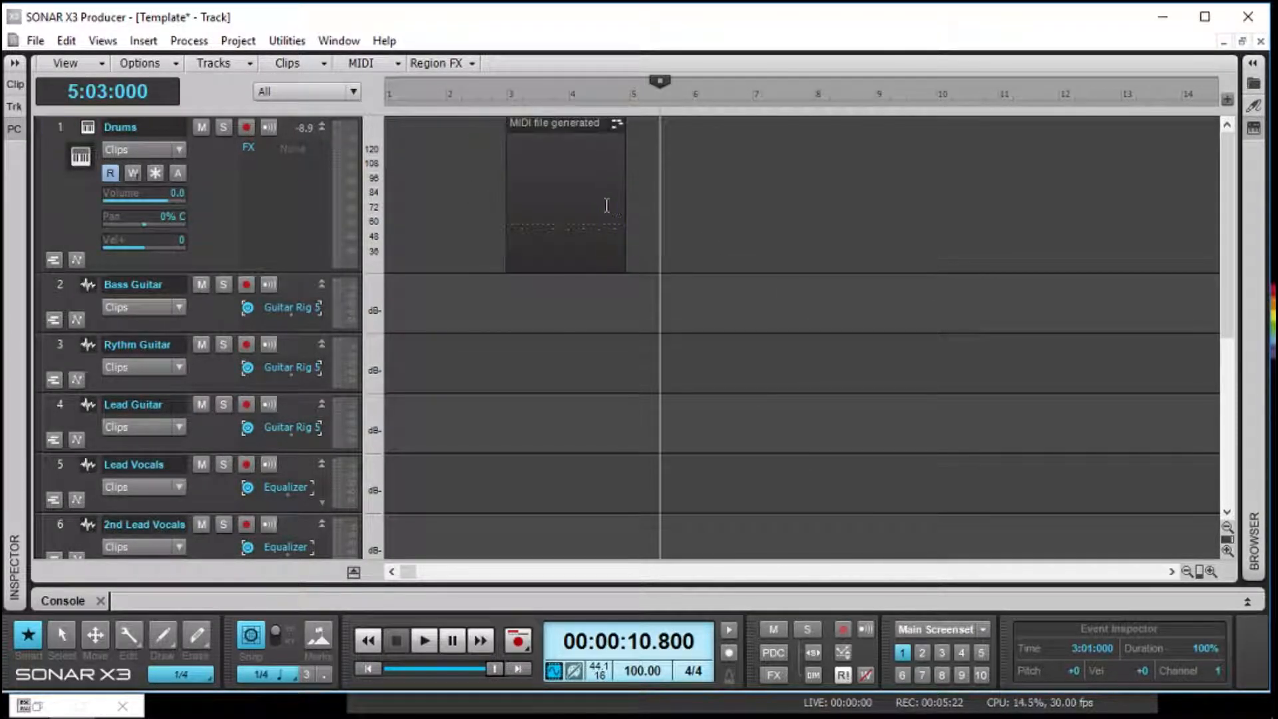
{"action": "left_click", "coordinate": [559, 136]}
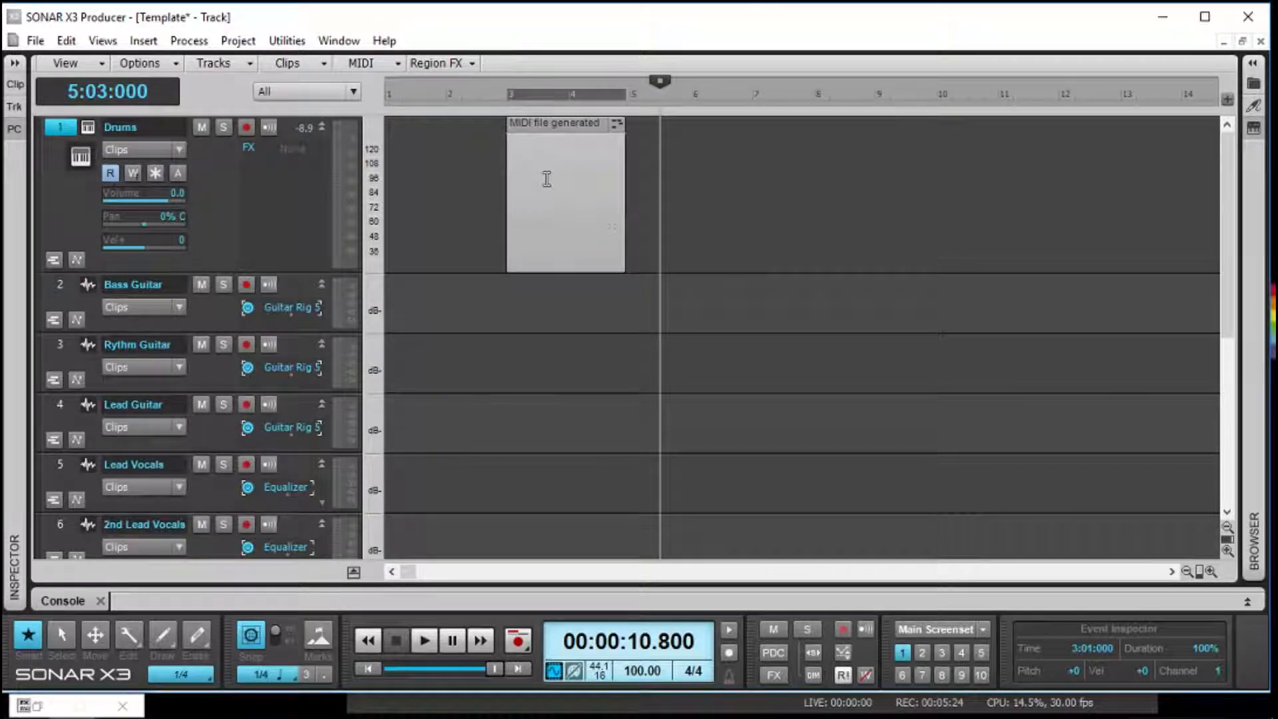
Step: Open the Drums clip in the Piano Roll, collapse the view, then reopen and collapse it again
{"action": "double_click", "coordinate": [574, 212]}
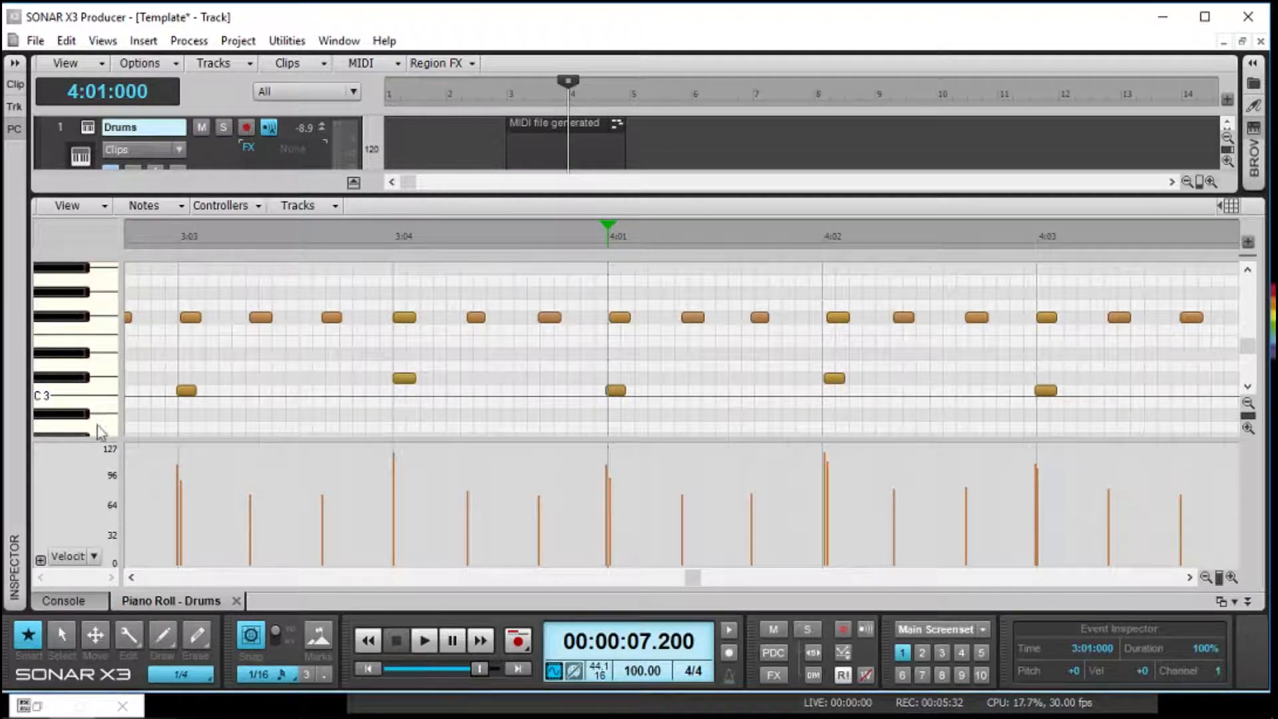
{"action": "left_click", "coordinate": [1248, 603]}
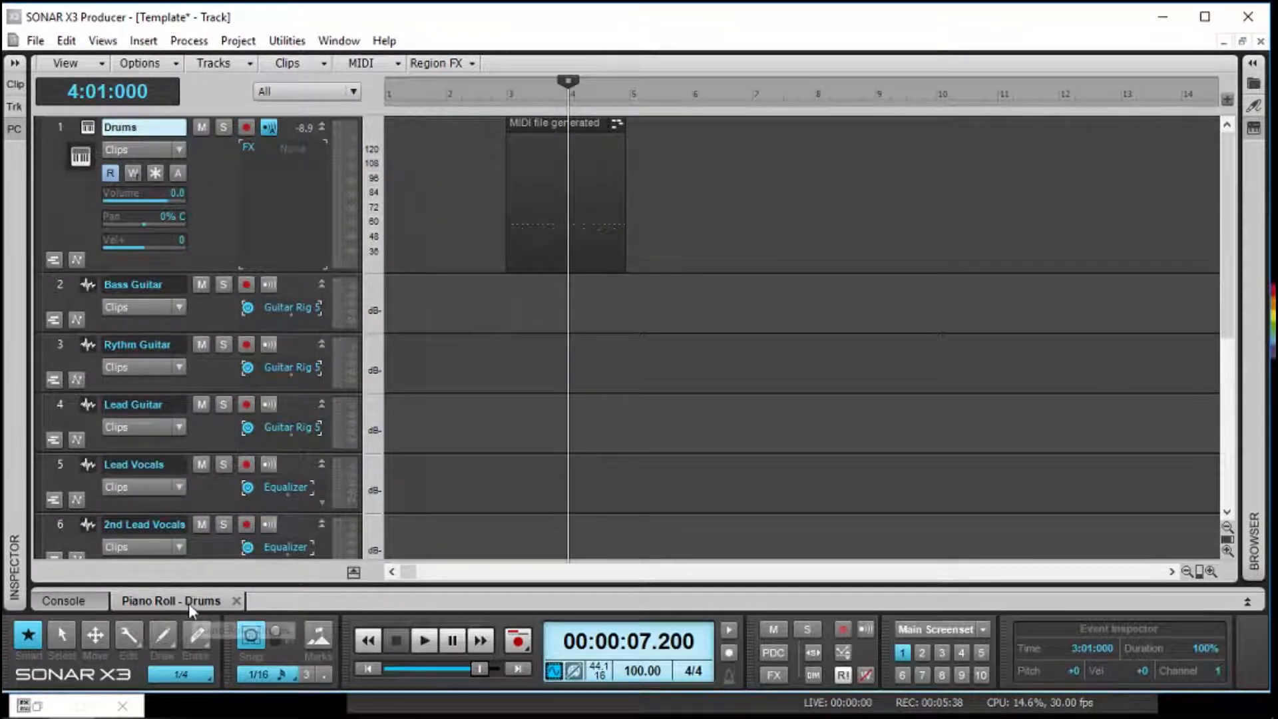
{"action": "left_click", "coordinate": [154, 601]}
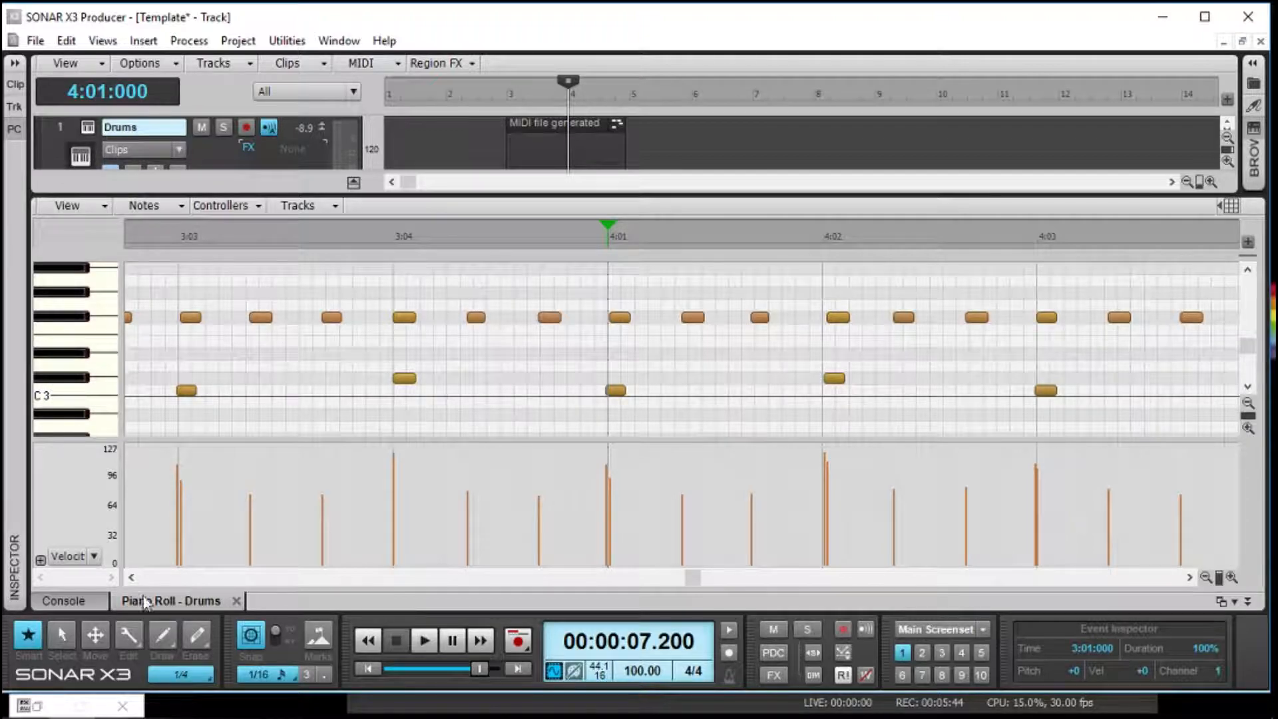
{"action": "left_click", "coordinate": [1249, 601]}
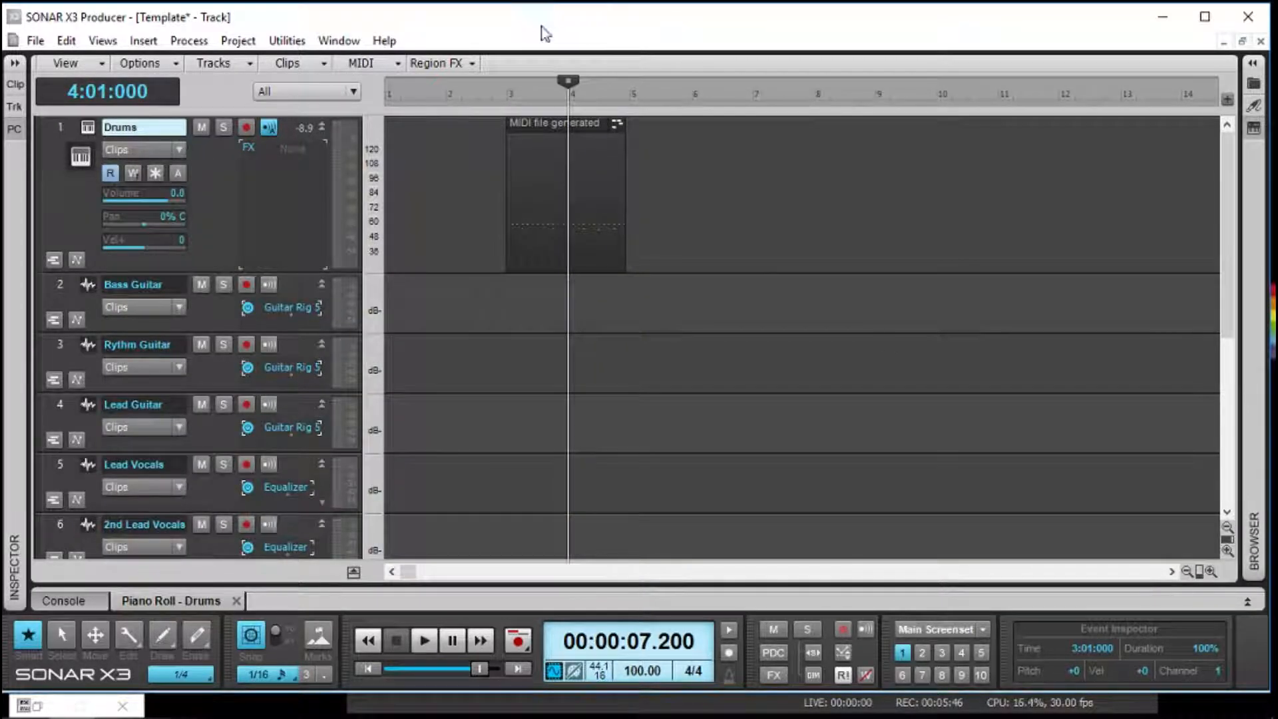
Step: Reopen the Drums clip in the Piano Roll and enlarge the note area over the velocity pane, centering the drum notes
{"action": "double_click", "coordinate": [540, 153]}
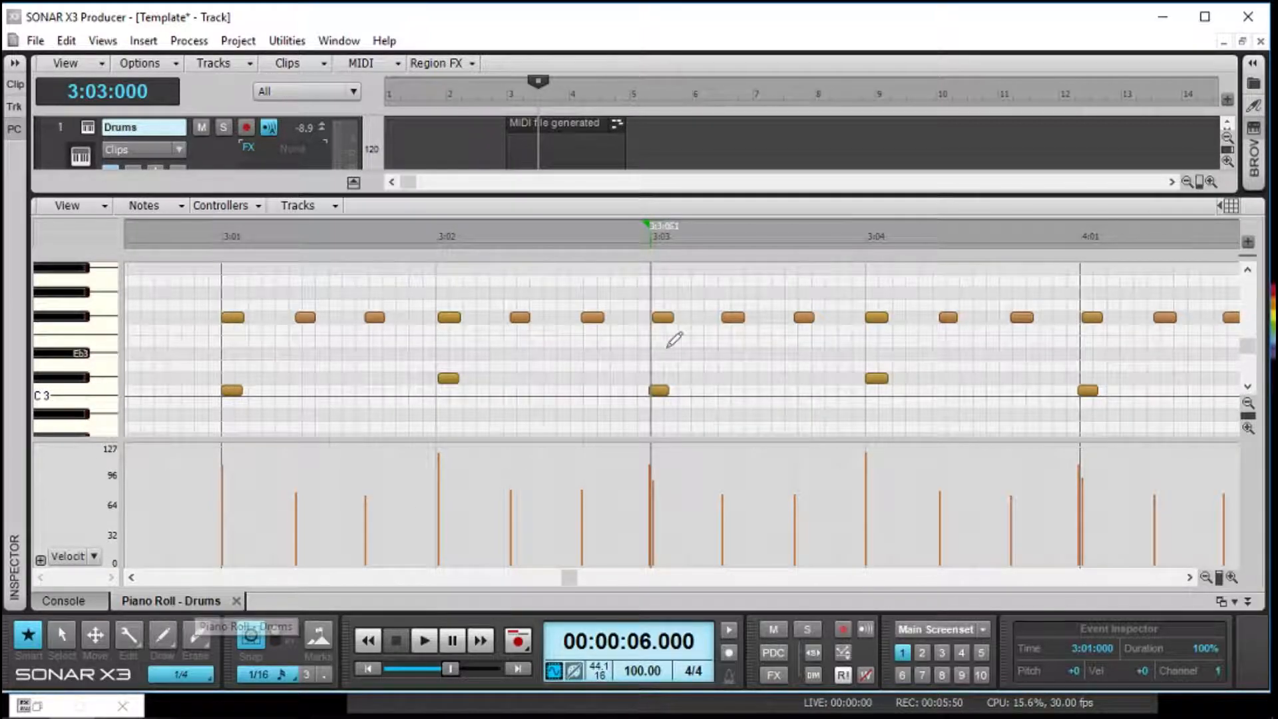
{"action": "left_click_drag", "start_coordinate": [626, 441], "coordinate": [641, 563]}
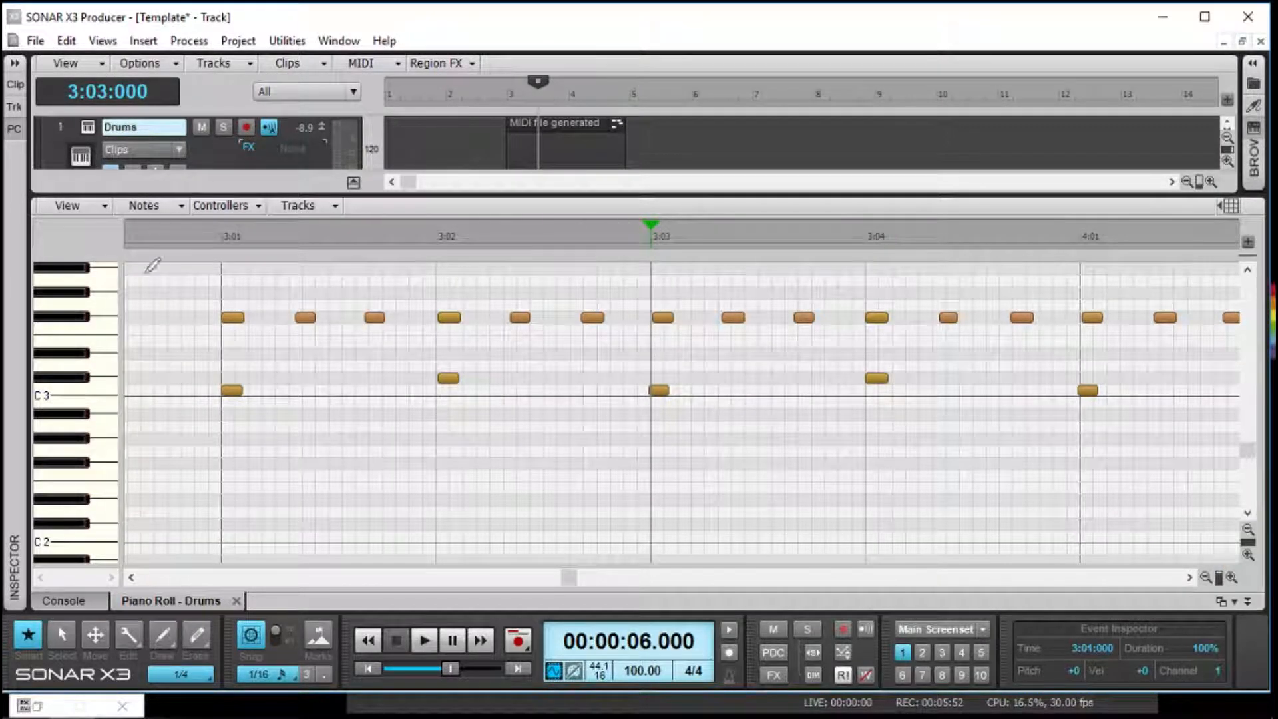
{"action": "scroll", "coordinate": [629, 389], "scroll_direction": "up", "scroll_amount": 1}
{"action": "scroll", "coordinate": [619, 386], "scroll_direction": "up", "scroll_amount": 2}
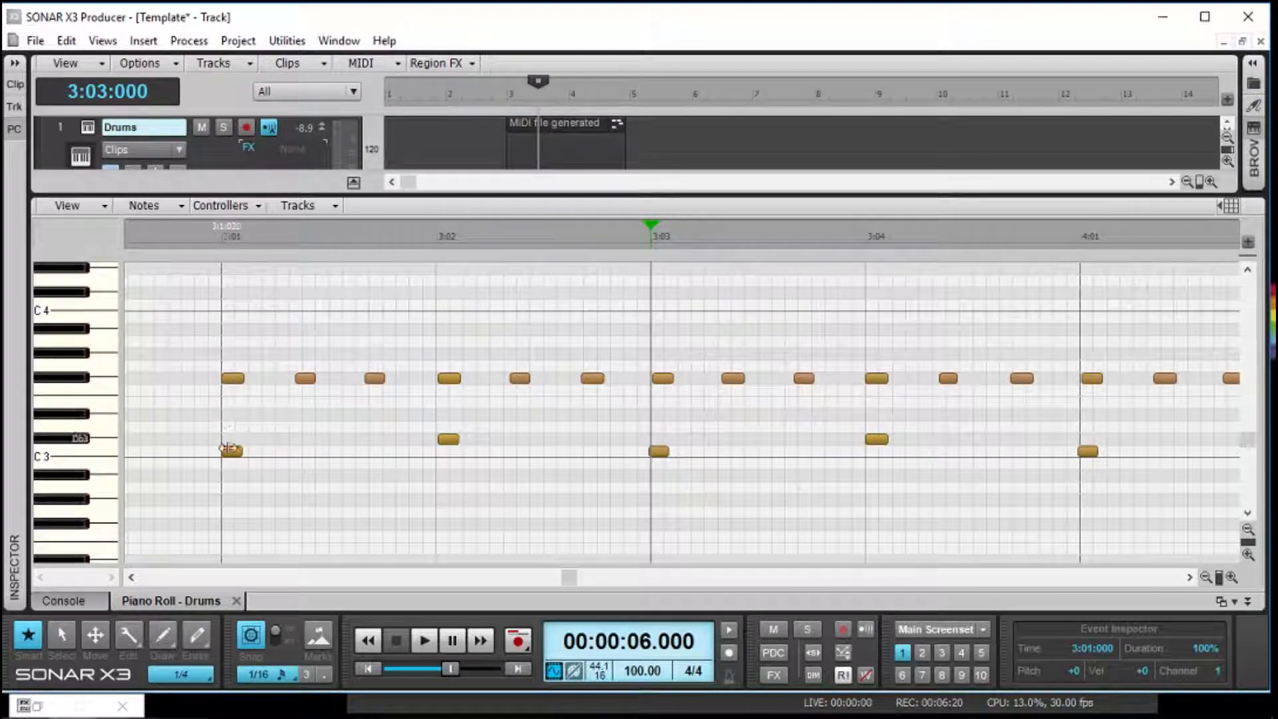
Step: Select every C3 note in the Piano Roll and move the notes up to Db3
{"action": "left_click", "coordinate": [111, 455]}
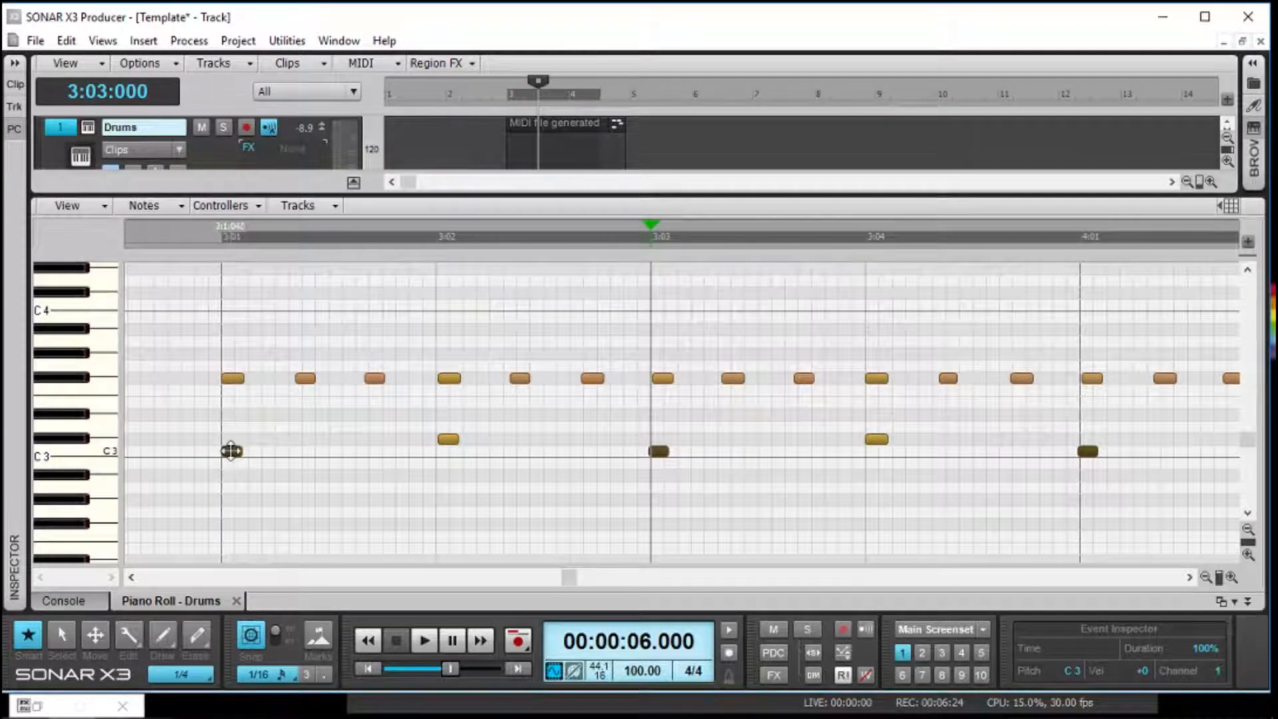
{"action": "scroll", "coordinate": [294, 366], "scroll_direction": "up", "scroll_amount": 1}
{"action": "scroll", "coordinate": [295, 366], "scroll_direction": "down", "scroll_amount": 1}
{"action": "left_click", "coordinate": [231, 452]}
{"action": "left_click_drag", "start_coordinate": [231, 452], "coordinate": [232, 439]}
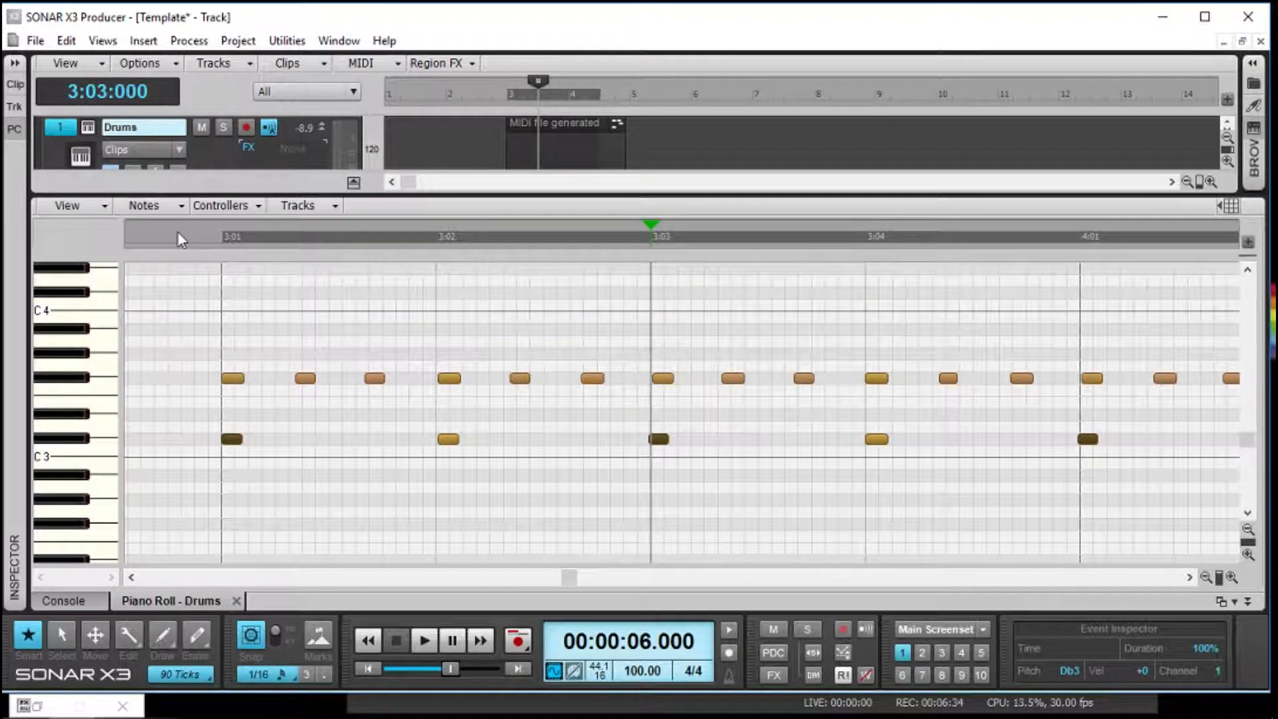
Step: Place the playhead at 2:04:720, just before the clip, and preview the moved notes
{"action": "left_click", "coordinate": [167, 246]}
{"action": "key", "text": "space"}
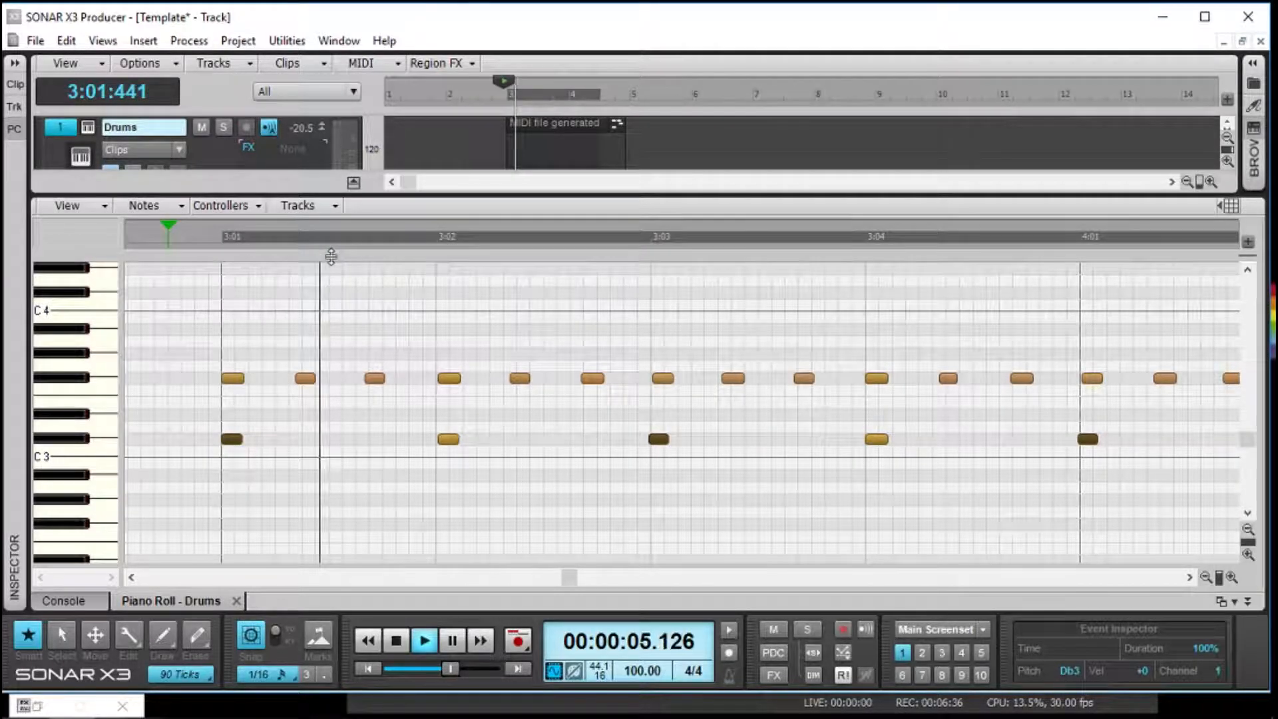
{"action": "key", "text": "space"}
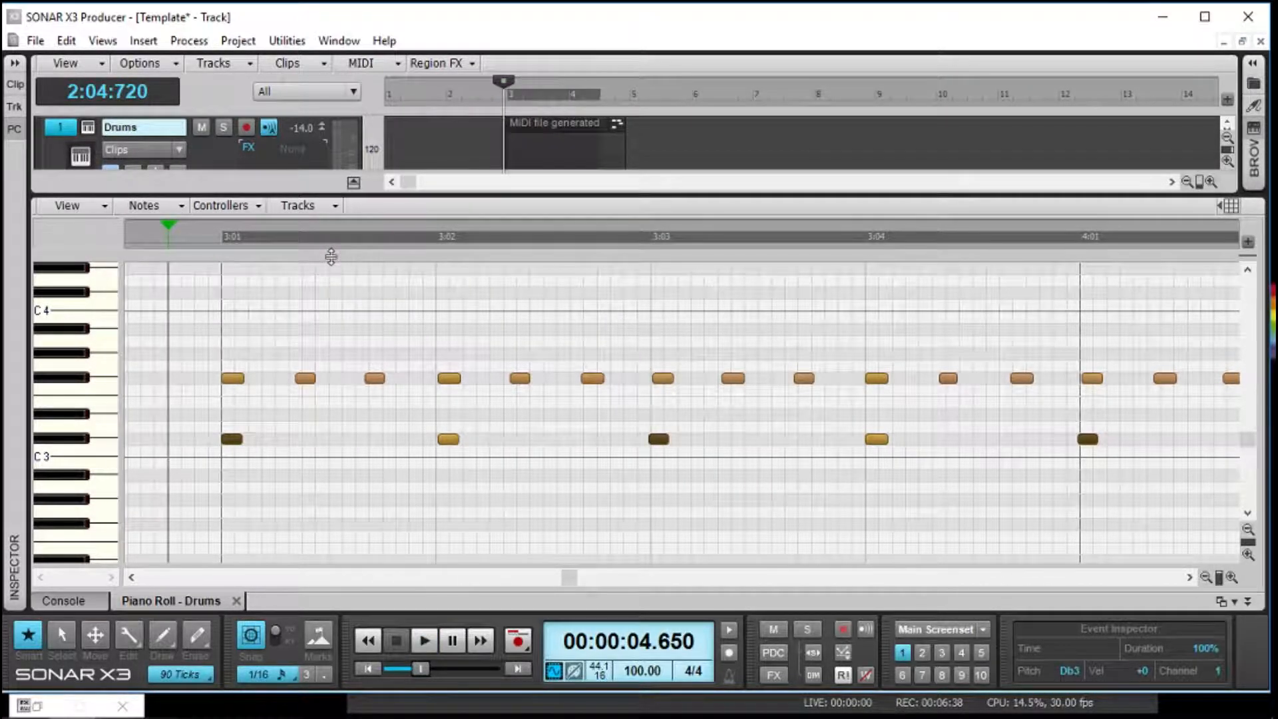
Step: Undo the last note move, and show and dismiss the floating tools palette
{"action": "key", "text": "ctrl+z"}
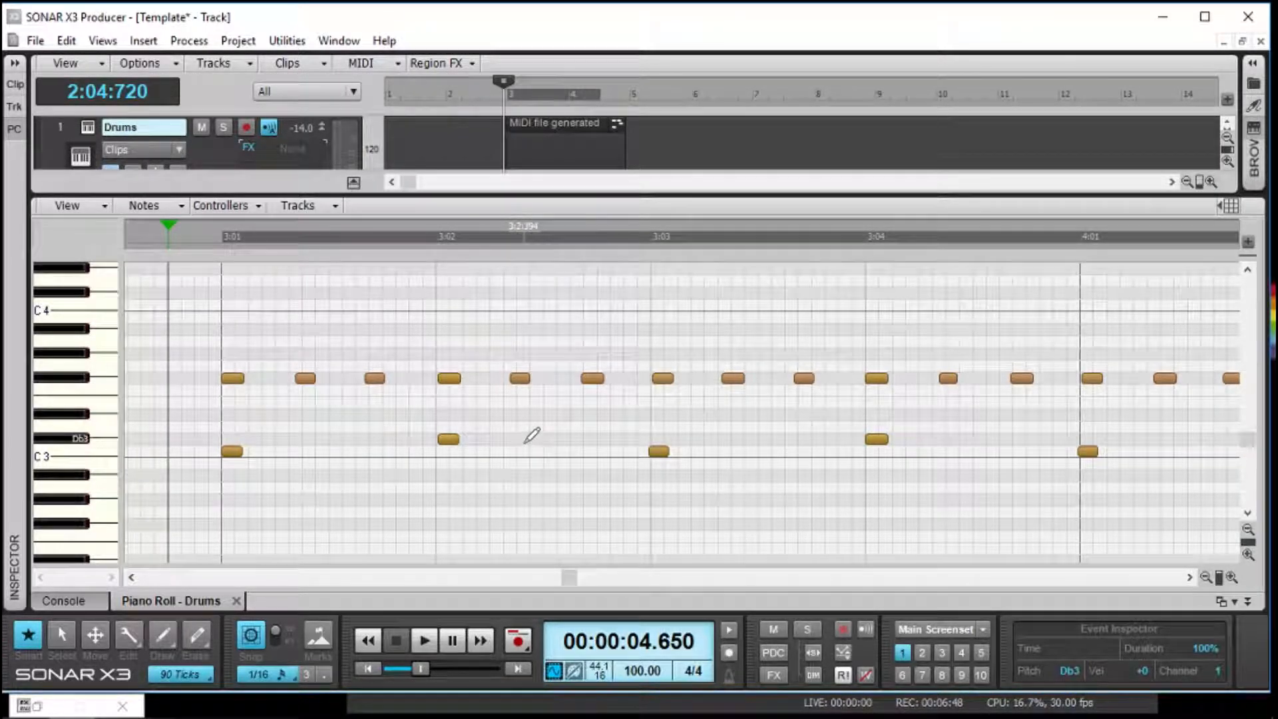
{"action": "key", "text": "t"}
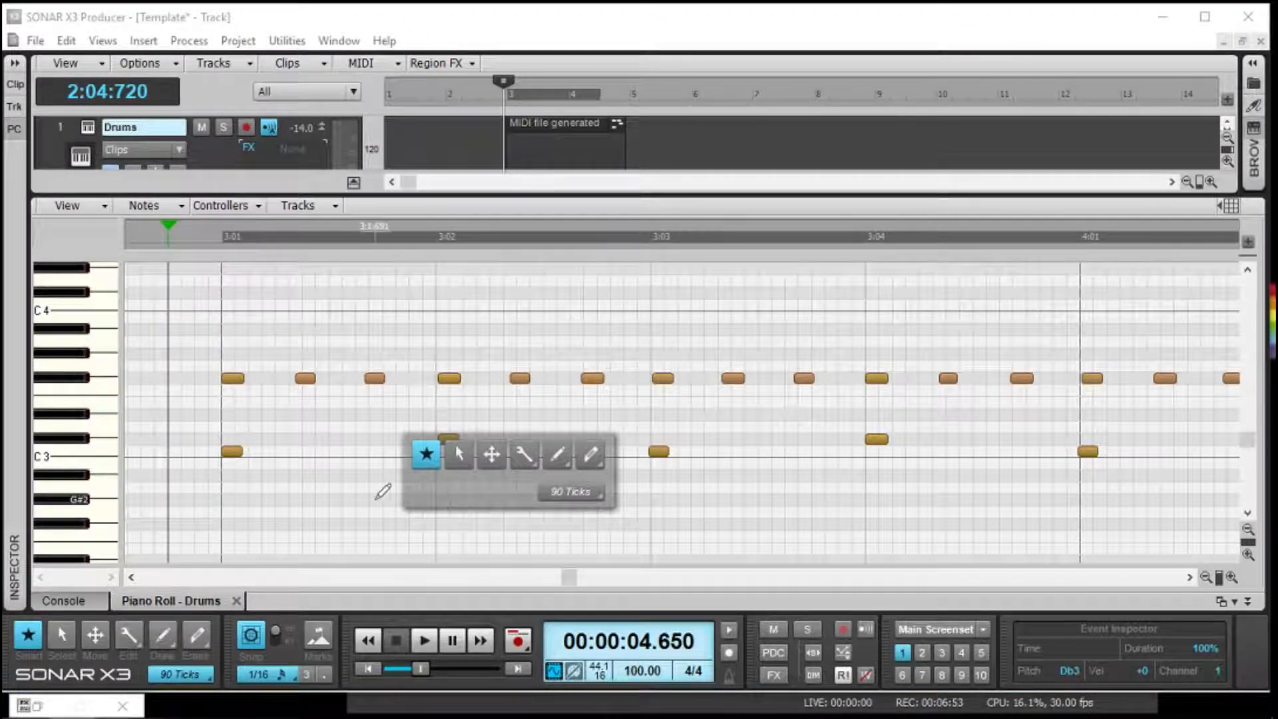
{"action": "left_click", "coordinate": [383, 491]}
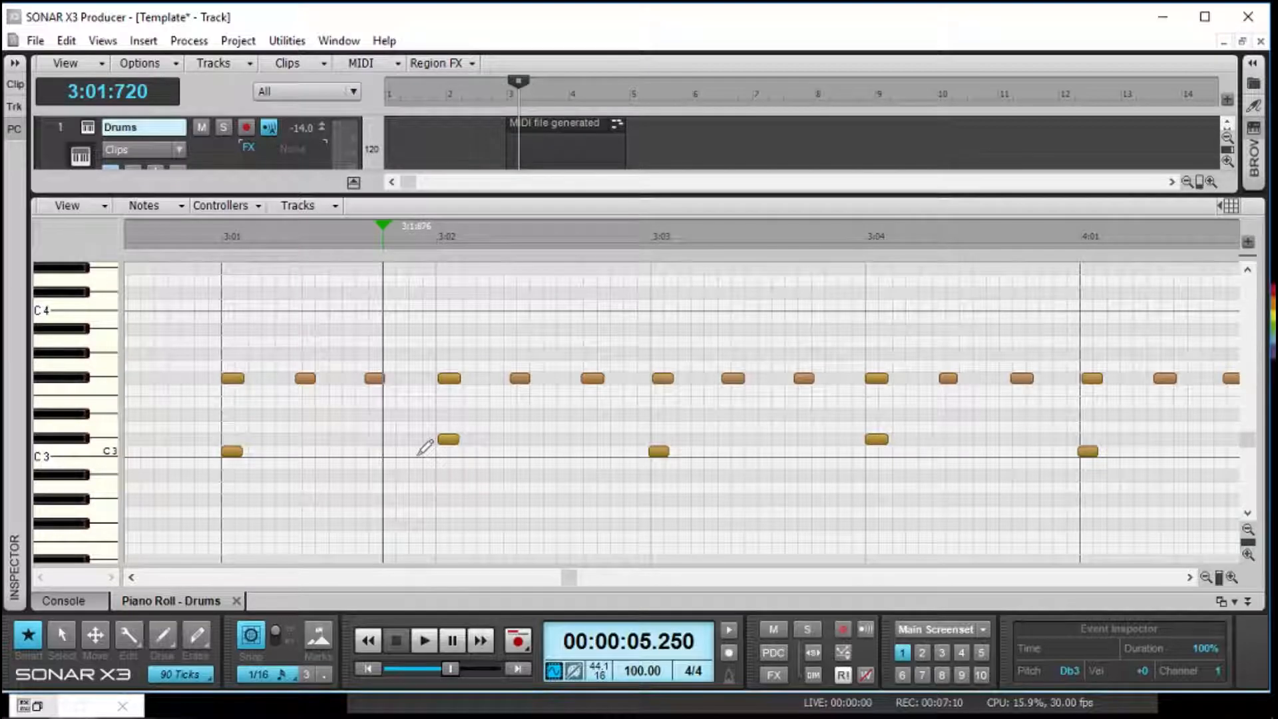
{"action": "key", "text": "t"}
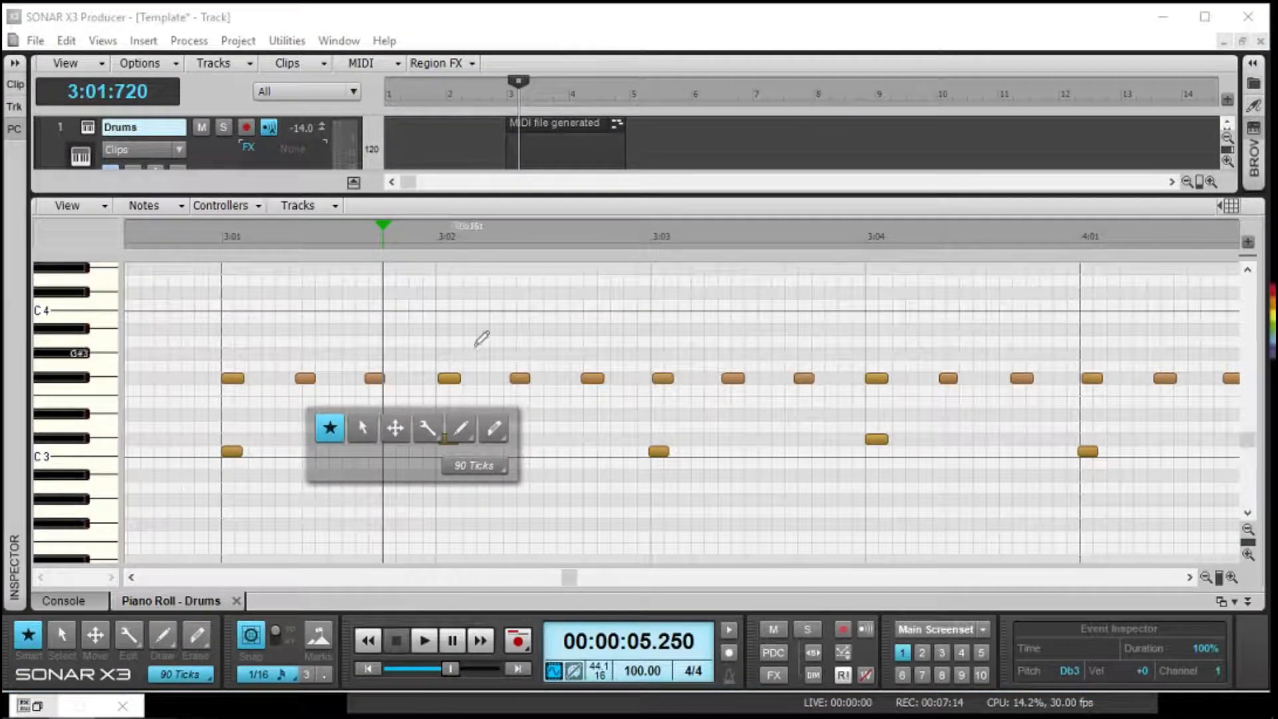
{"action": "key", "text": "t"}
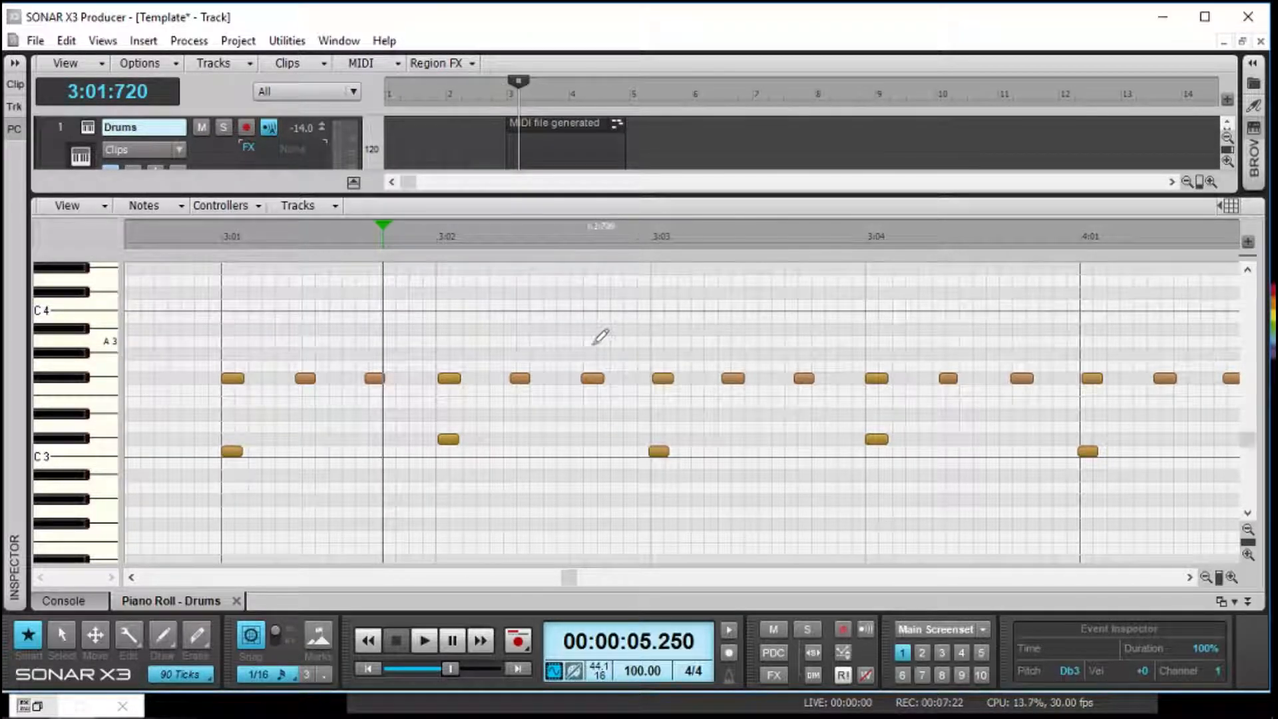
{"action": "key", "text": "t"}
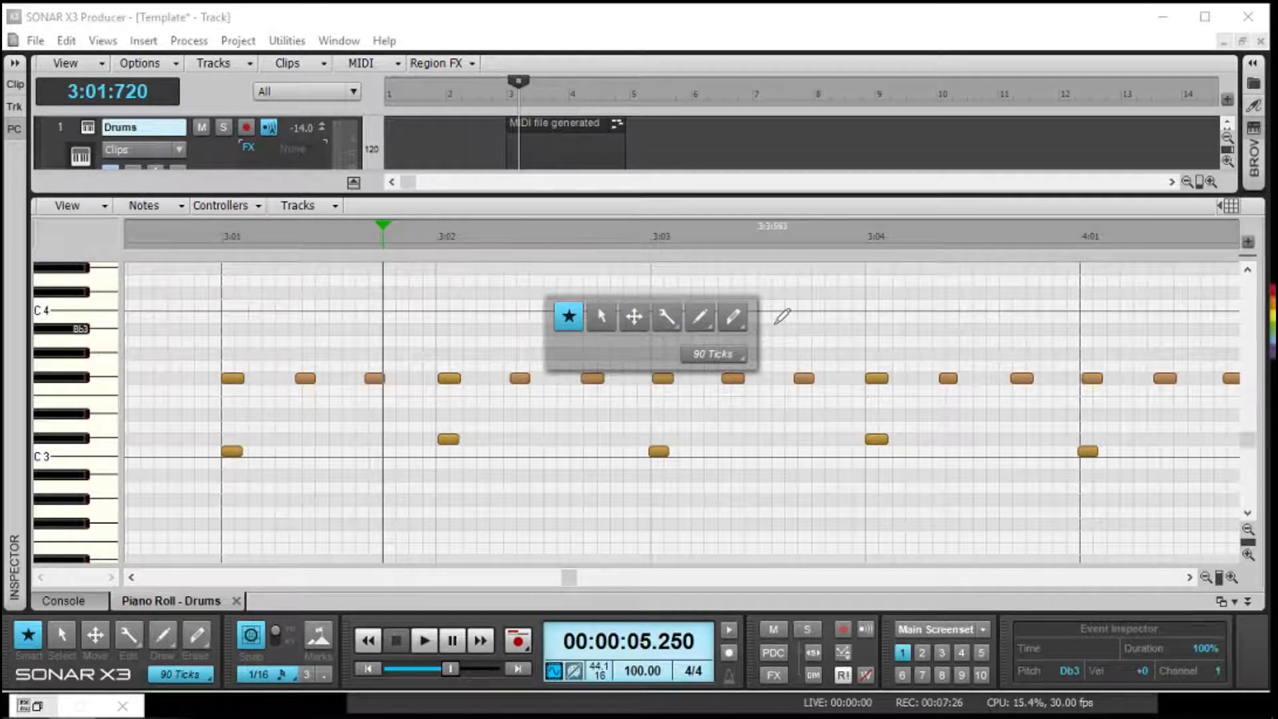
{"action": "left_click", "coordinate": [774, 322]}
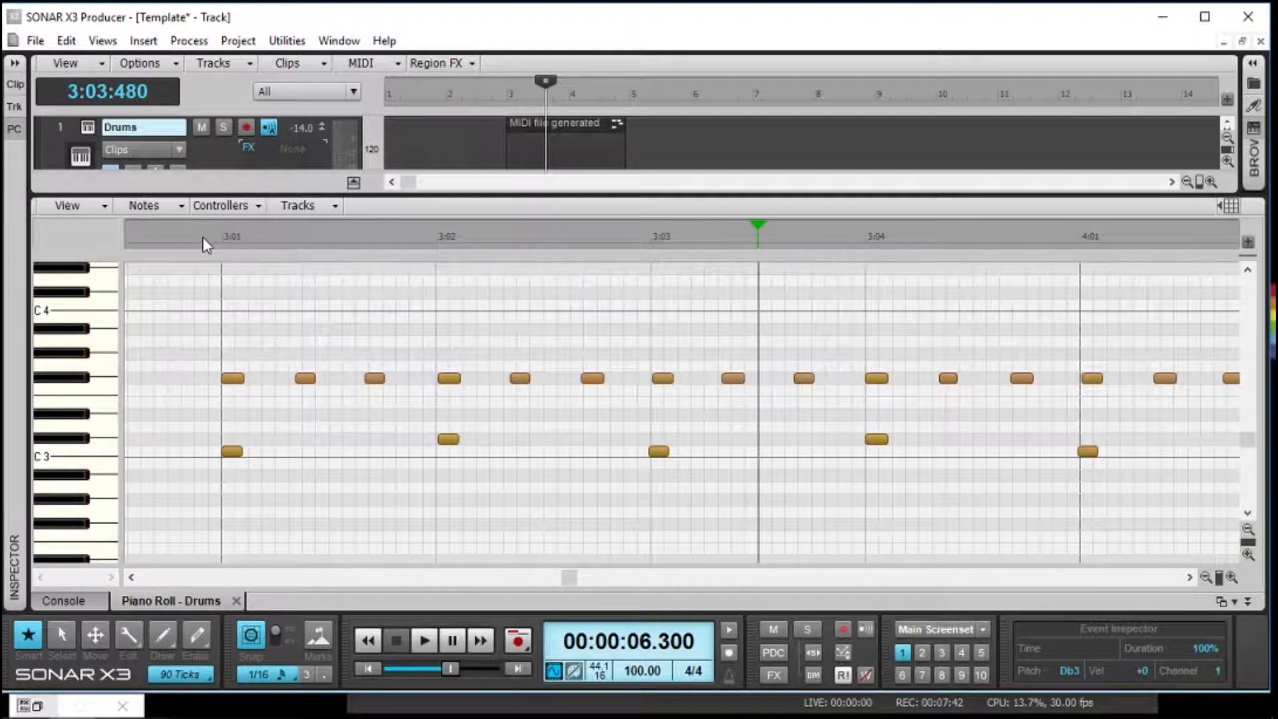
Step: Place the playhead at 3:01:000 and preview the start of the clip
{"action": "left_click", "coordinate": [204, 239]}
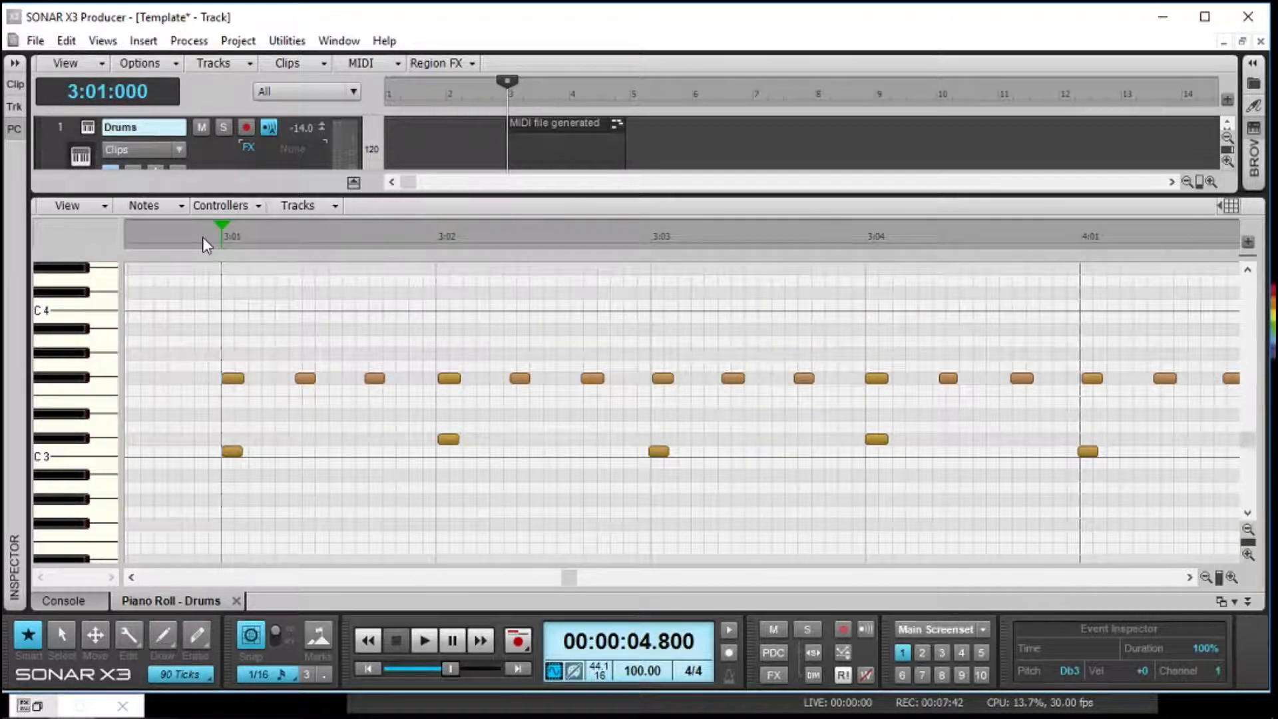
{"action": "key", "text": "space"}
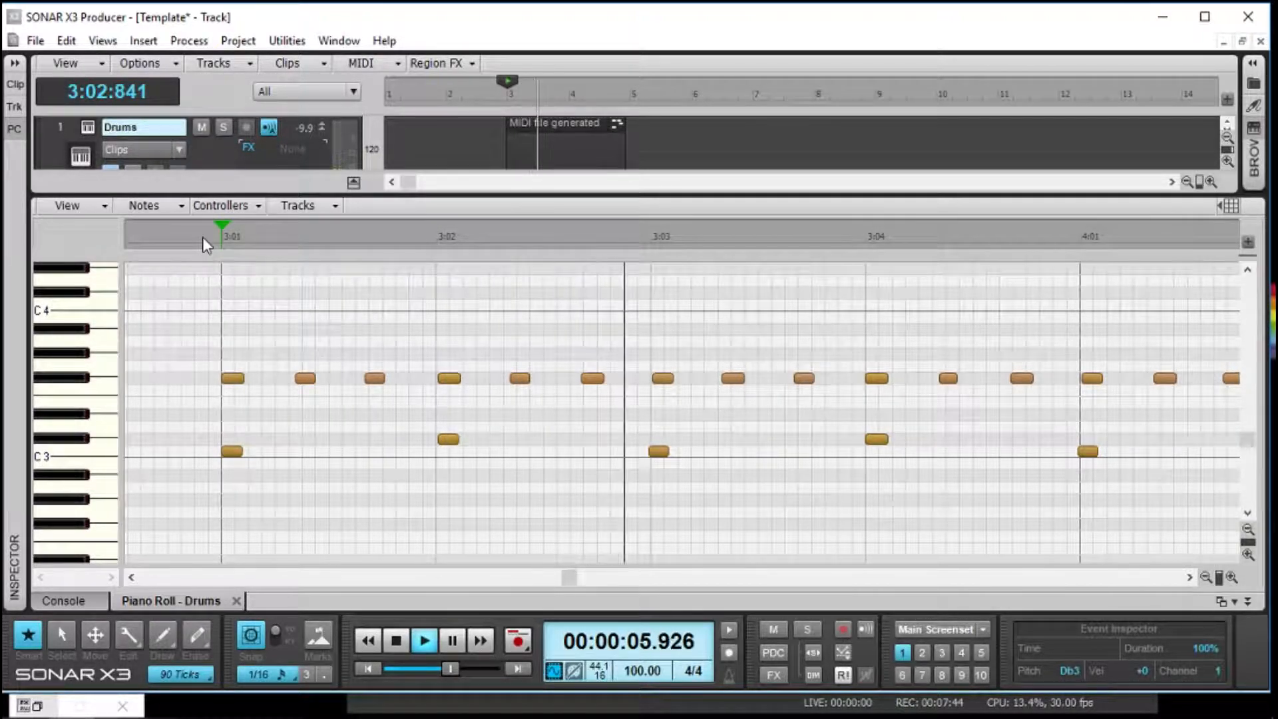
{"action": "key", "text": "space"}
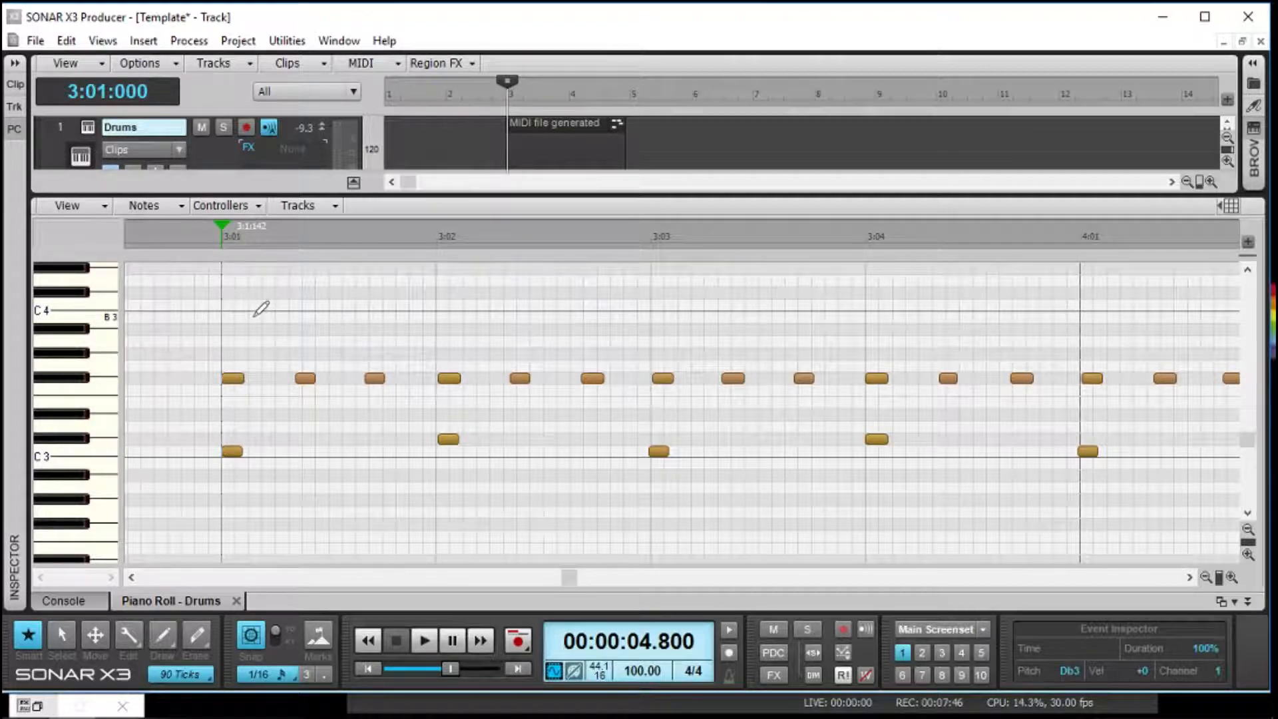
Step: Set the Edit tool to its split (scissors) variant from the floating tools palette, and return to the Smart tool
{"action": "key", "text": "t"}
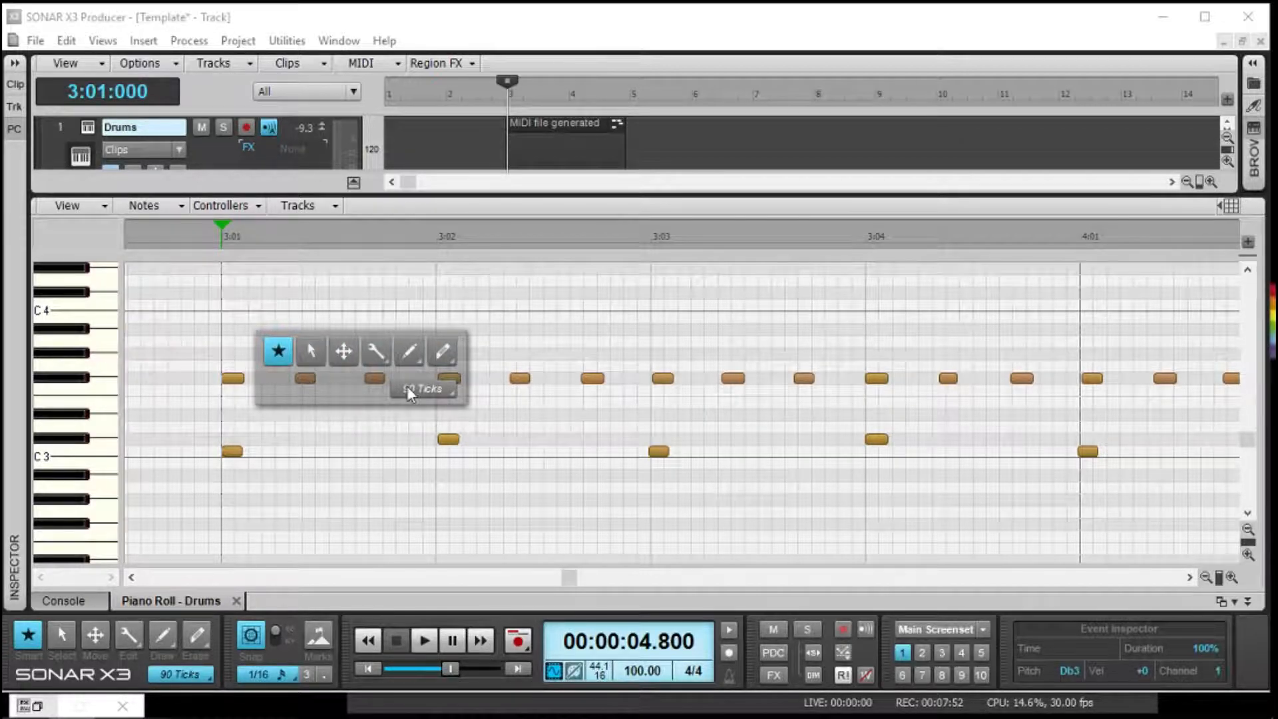
{"action": "right_click", "coordinate": [383, 359]}
{"action": "left_click", "coordinate": [338, 441]}
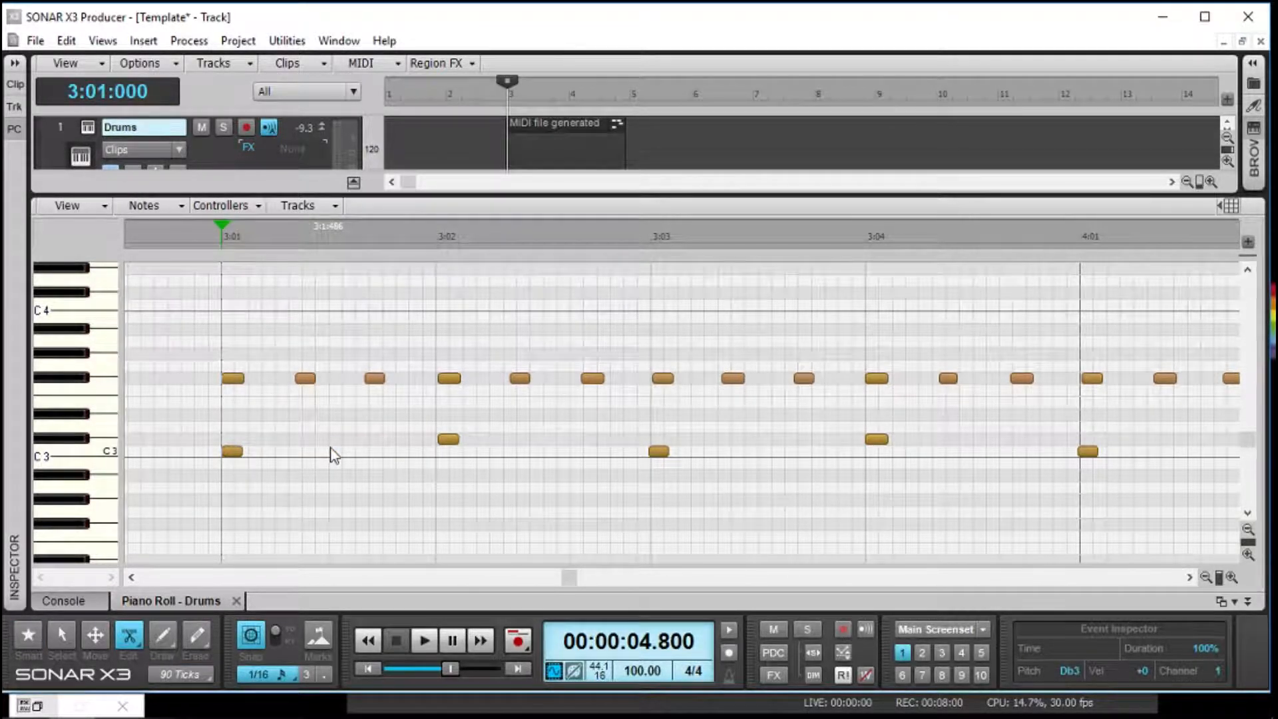
{"action": "key", "text": "t"}
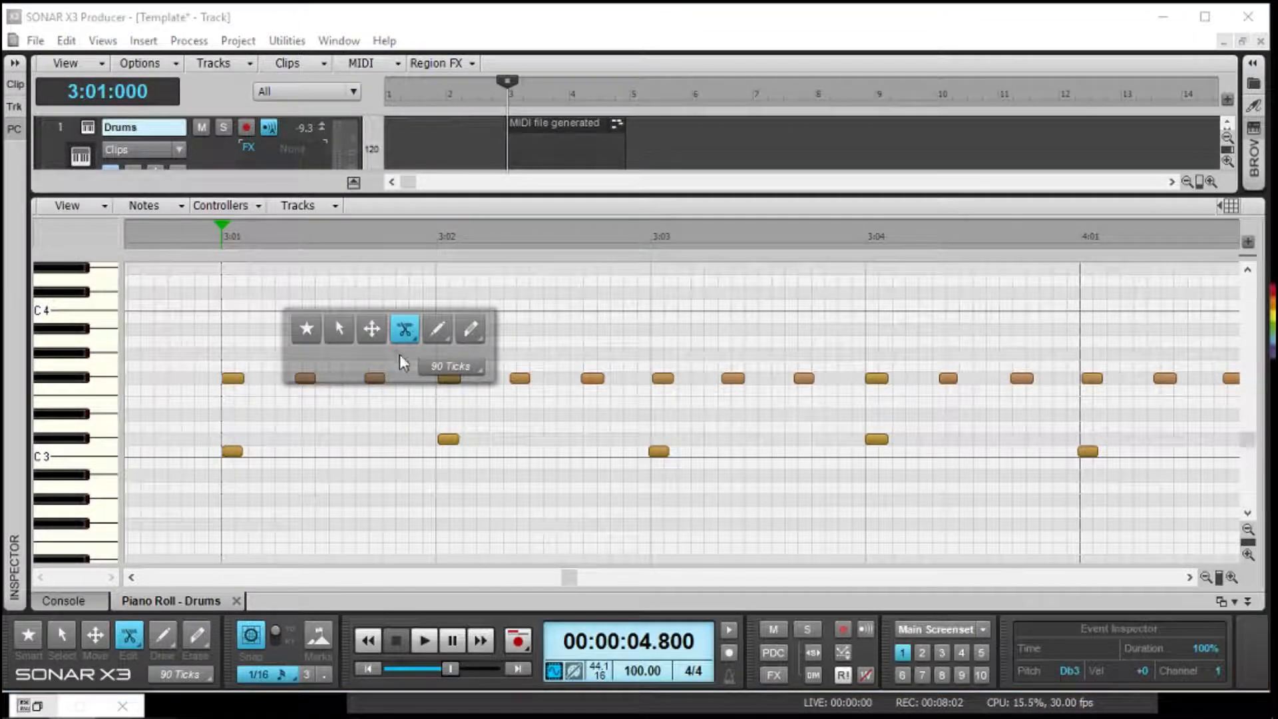
{"action": "left_click", "coordinate": [304, 331]}
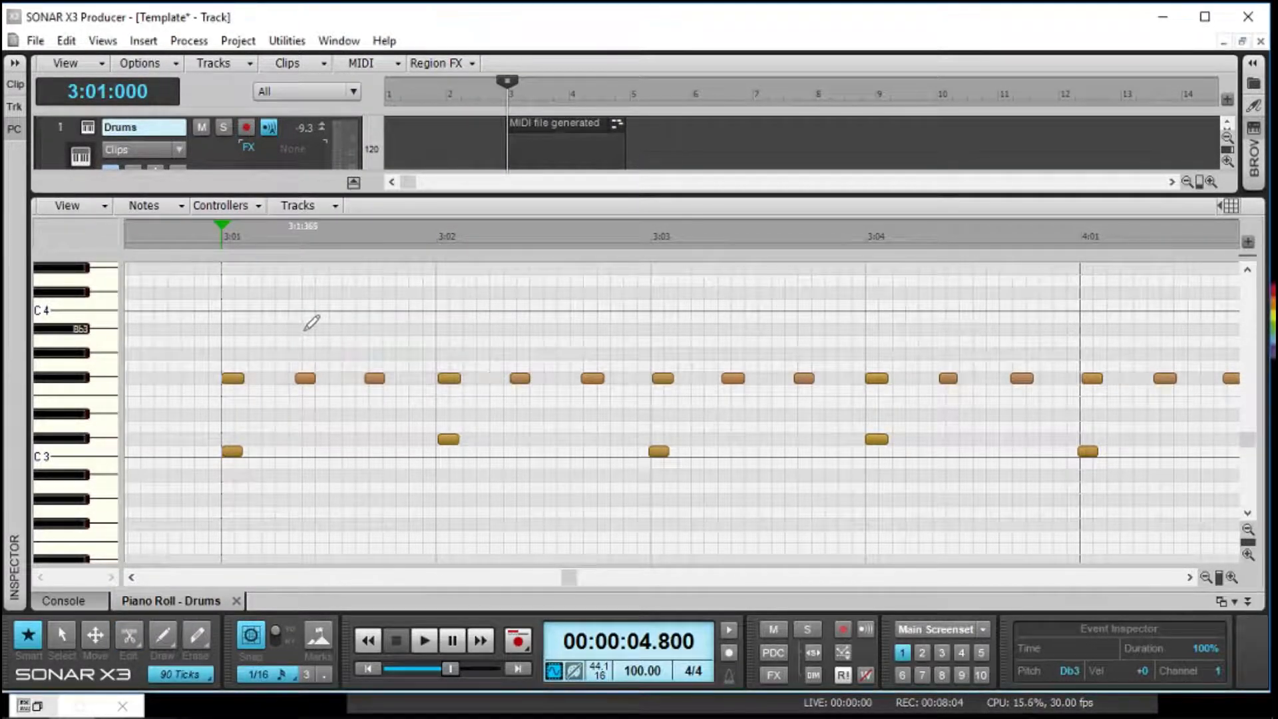
{"action": "key", "text": "t"}
{"action": "left_click", "coordinate": [297, 295]}
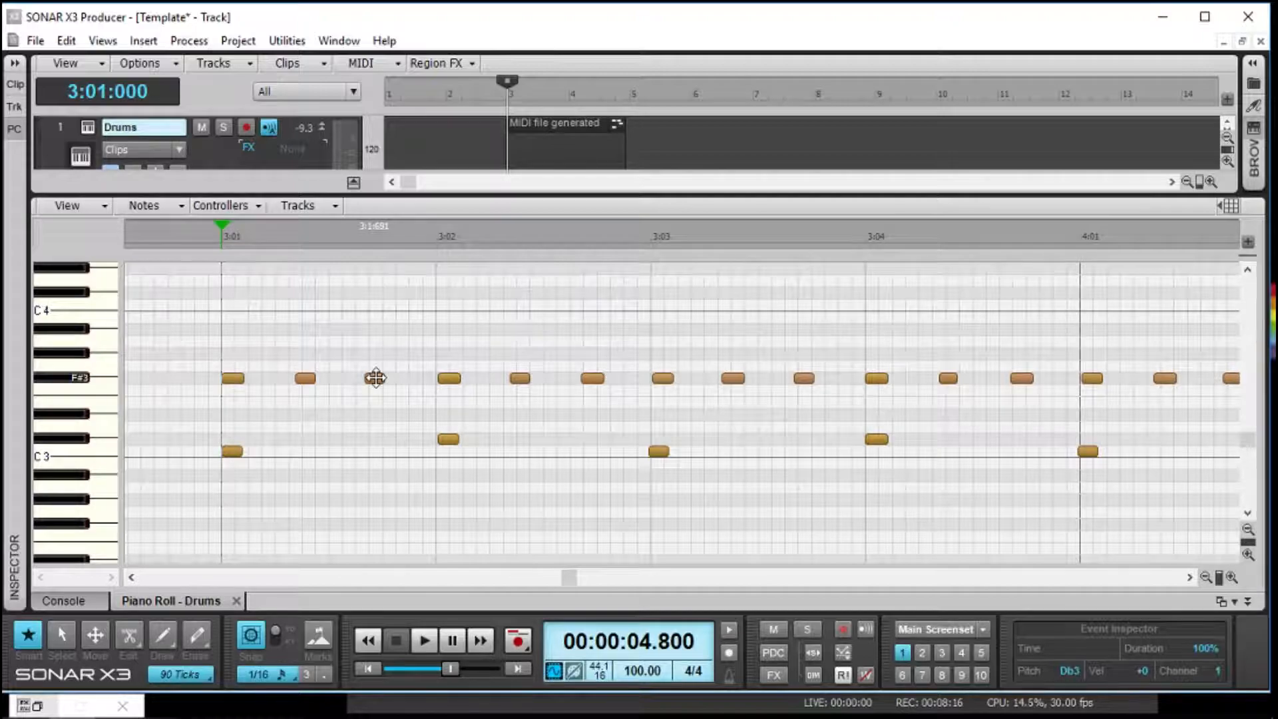
{"action": "key", "text": "t"}
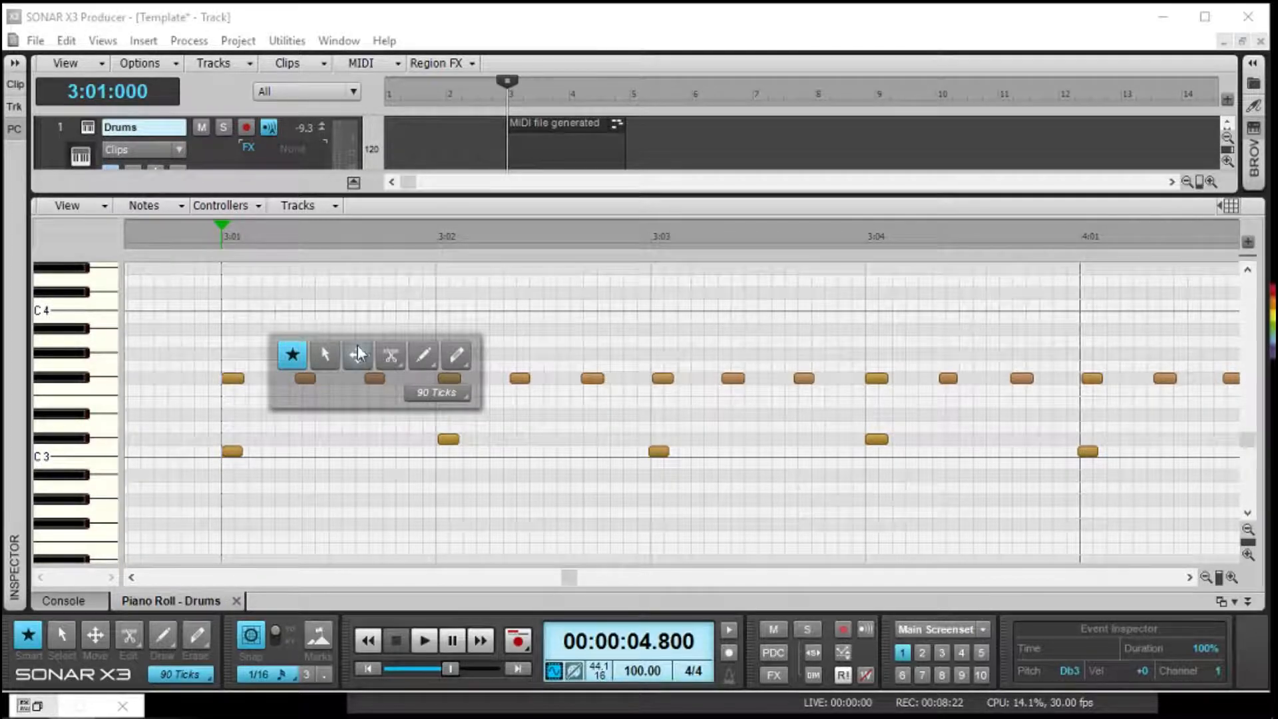
{"action": "left_click", "coordinate": [294, 358]}
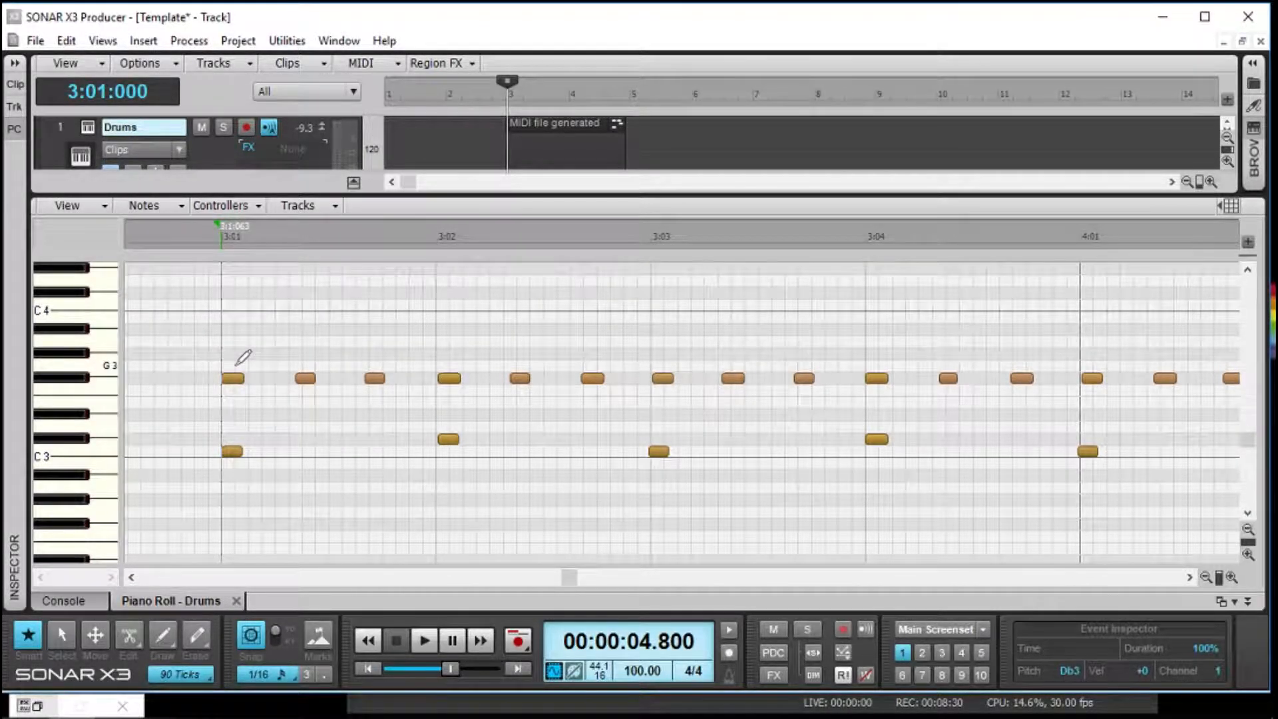
{"action": "key", "text": "t"}
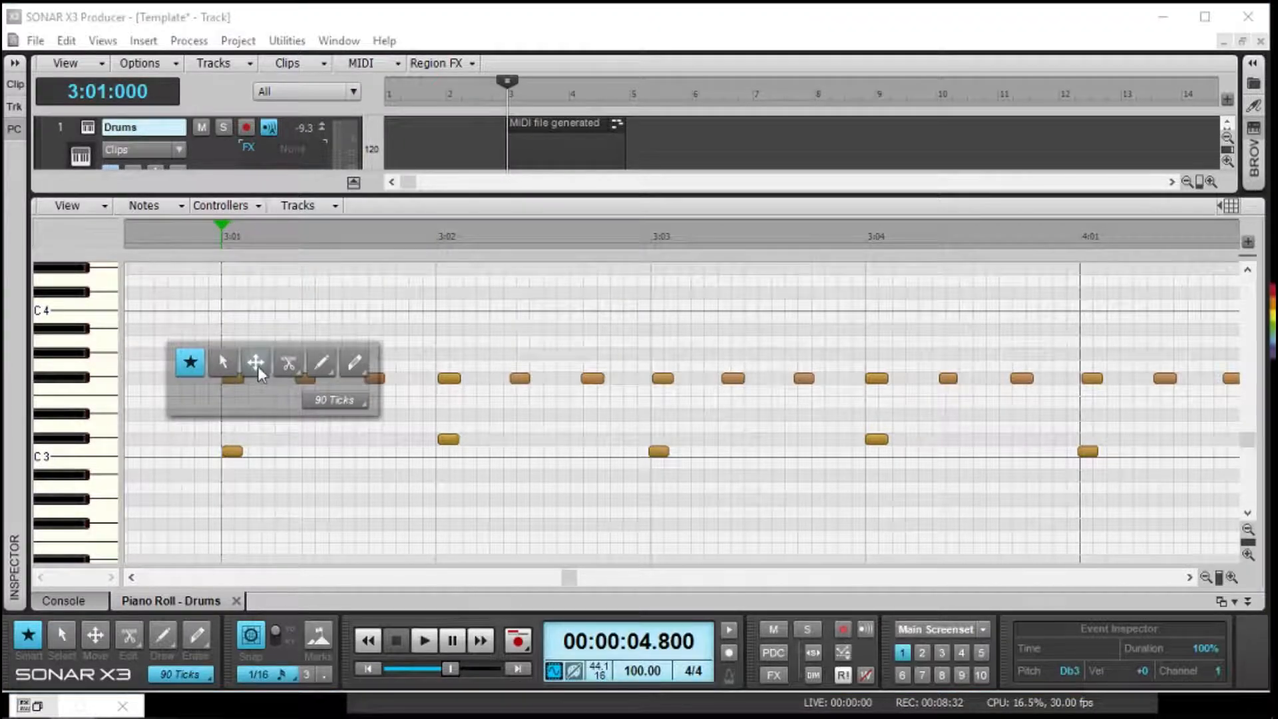
{"action": "left_click", "coordinate": [191, 363]}
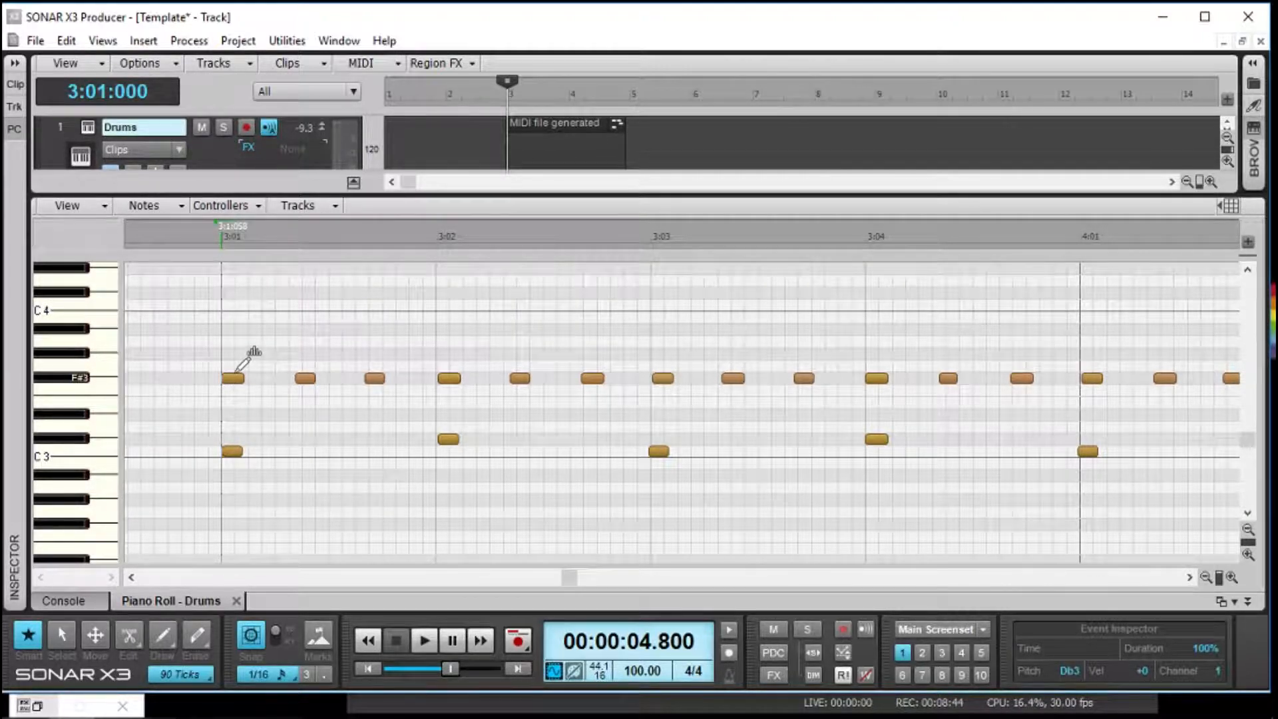
{"action": "key", "text": "t"}
{"action": "left_click", "coordinate": [153, 360]}
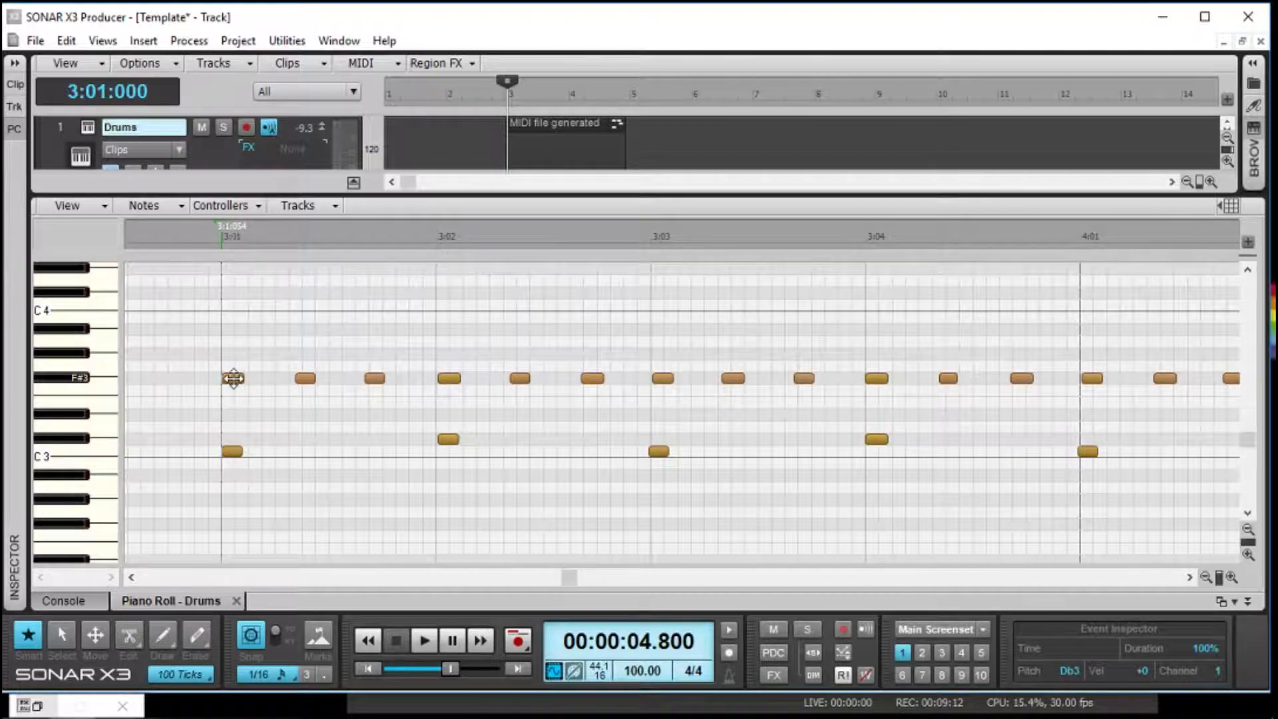
Step: Activate the Select tool, lasso the F#3 notes from 3:01 through 3:04, and clear the selection
{"action": "key", "text": "t"}
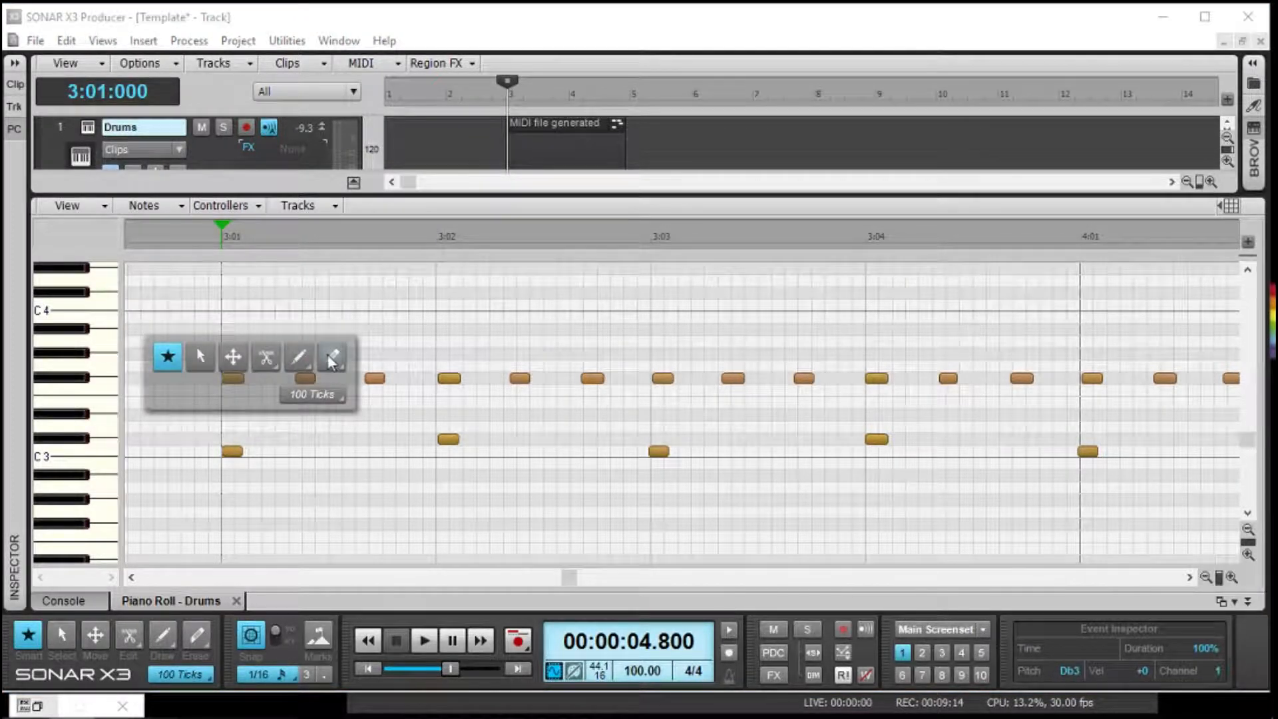
{"action": "left_click", "coordinate": [201, 358]}
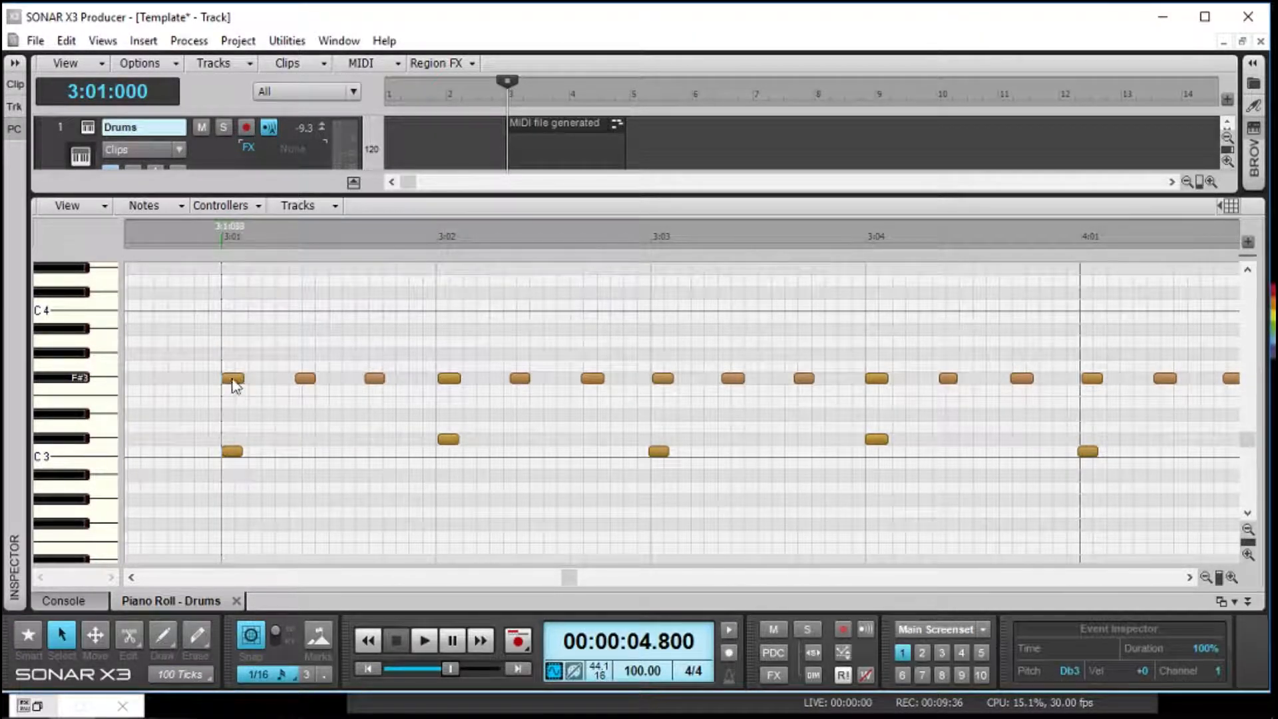
{"action": "left_click", "coordinate": [353, 366]}
{"action": "left_click_drag", "start_coordinate": [203, 333], "coordinate": [310, 403]}
{"action": "left_click_drag", "start_coordinate": [187, 338], "coordinate": [978, 393]}
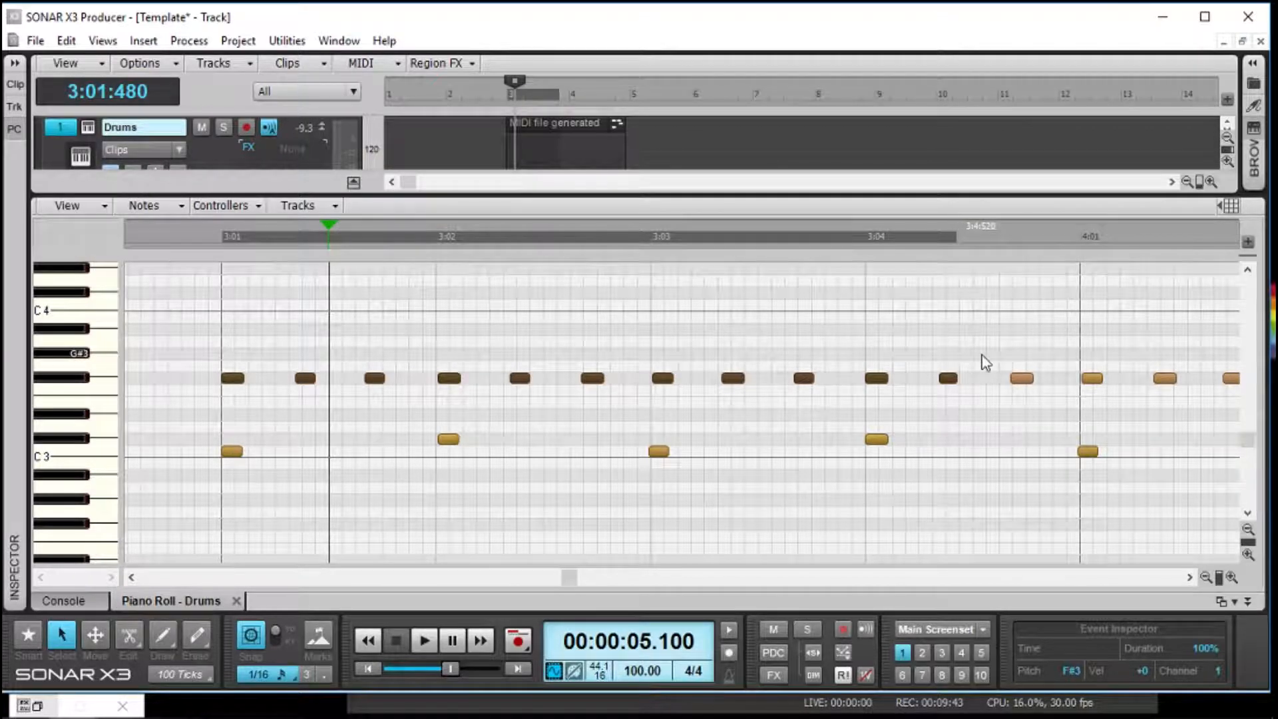
{"action": "left_click", "coordinate": [168, 326]}
{"action": "left_click_drag", "start_coordinate": [183, 315], "coordinate": [933, 418]}
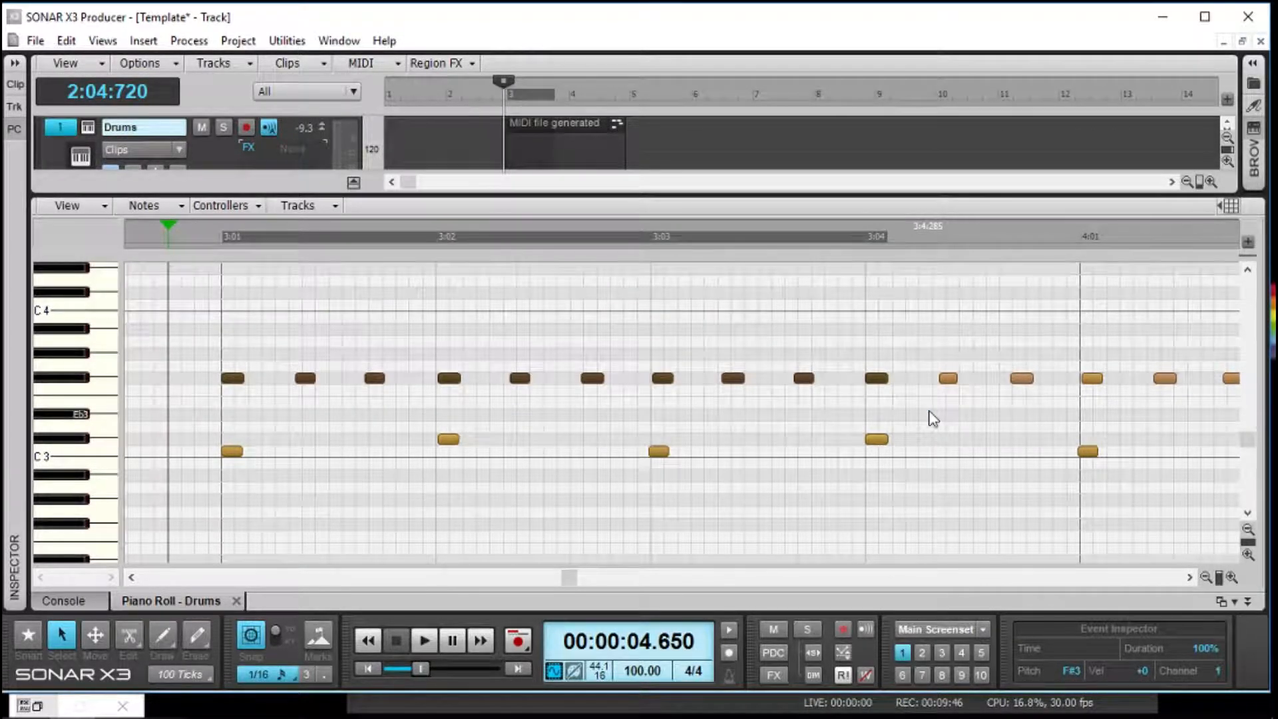
{"action": "left_click", "coordinate": [285, 343]}
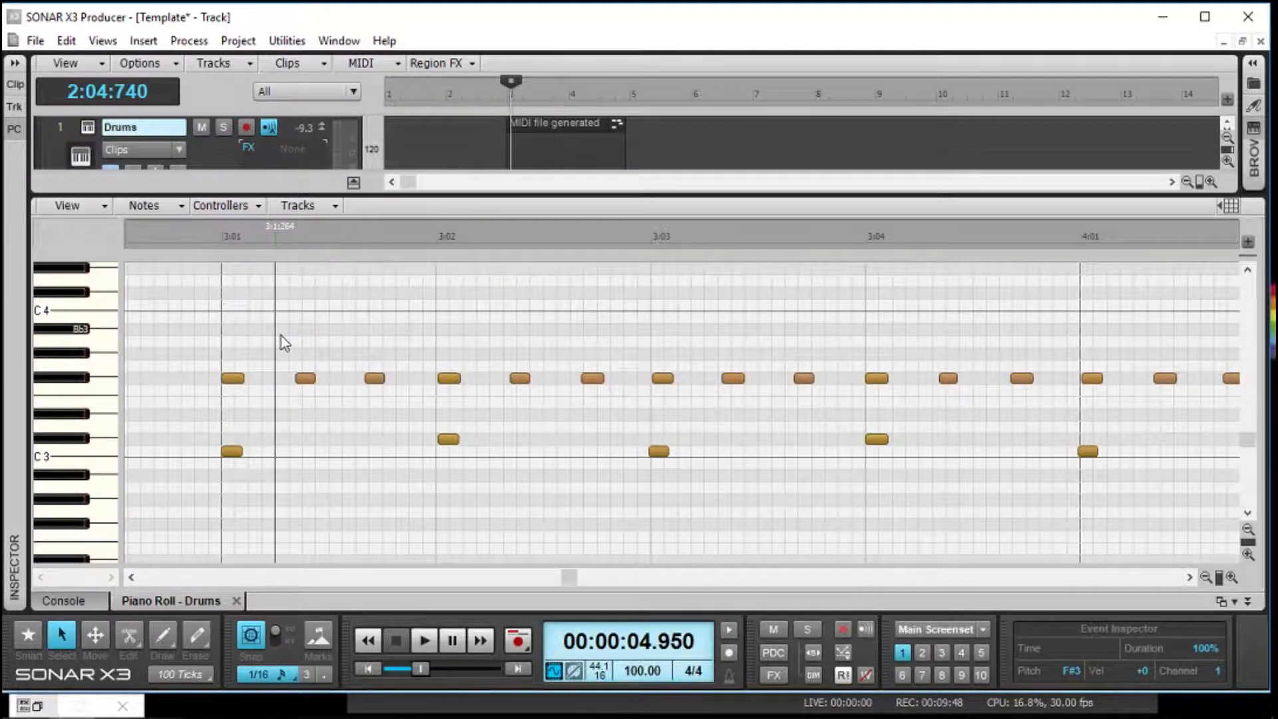
Step: Select individual F#3 notes one after another, lasso the three leading up to and including 3:02, and clear the selection
{"action": "left_click_drag", "start_coordinate": [290, 359], "coordinate": [339, 418]}
{"action": "left_click", "coordinate": [381, 379]}
{"action": "left_click", "coordinate": [454, 379]}
{"action": "left_click", "coordinate": [528, 379]}
{"action": "left_click", "coordinate": [593, 378]}
{"action": "left_click", "coordinate": [665, 378]}
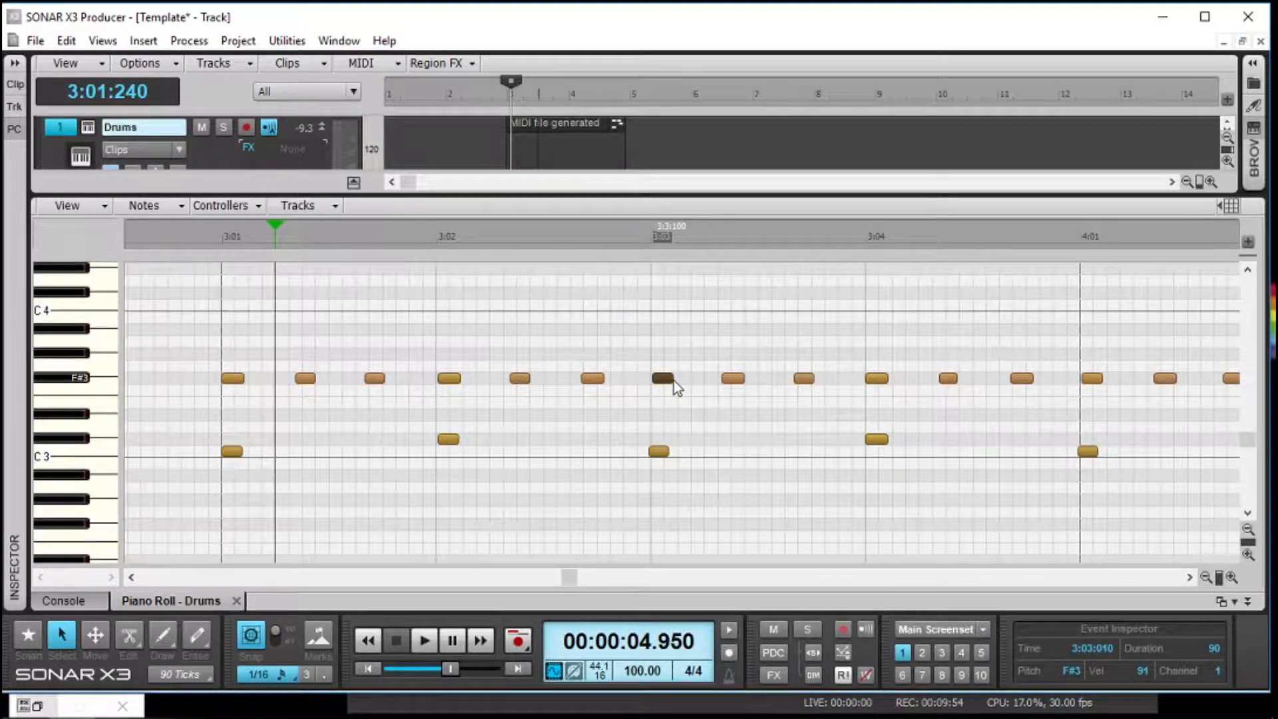
{"action": "left_click", "coordinate": [735, 383]}
{"action": "left_click", "coordinate": [607, 311]}
{"action": "left_click_drag", "start_coordinate": [247, 346], "coordinate": [462, 385]}
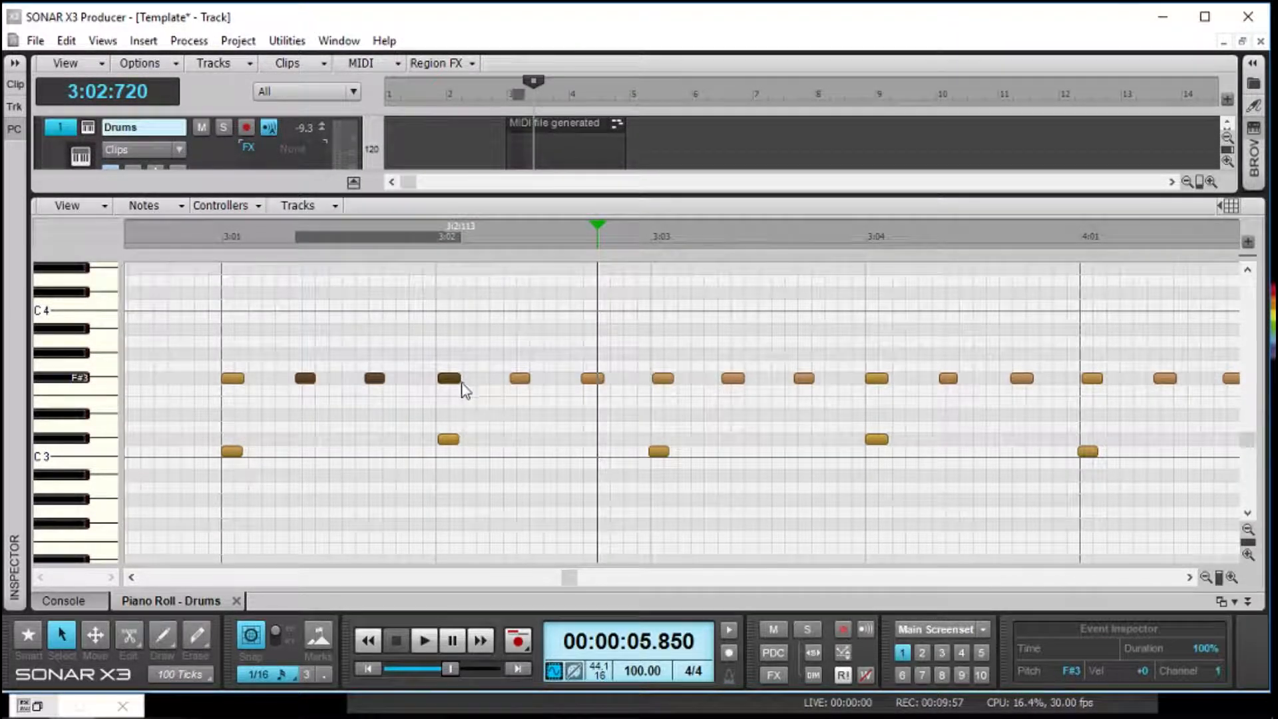
{"action": "left_click", "coordinate": [425, 303]}
Step: Switch to the Erase tool from the floating tools palette
{"action": "key", "text": "t"}
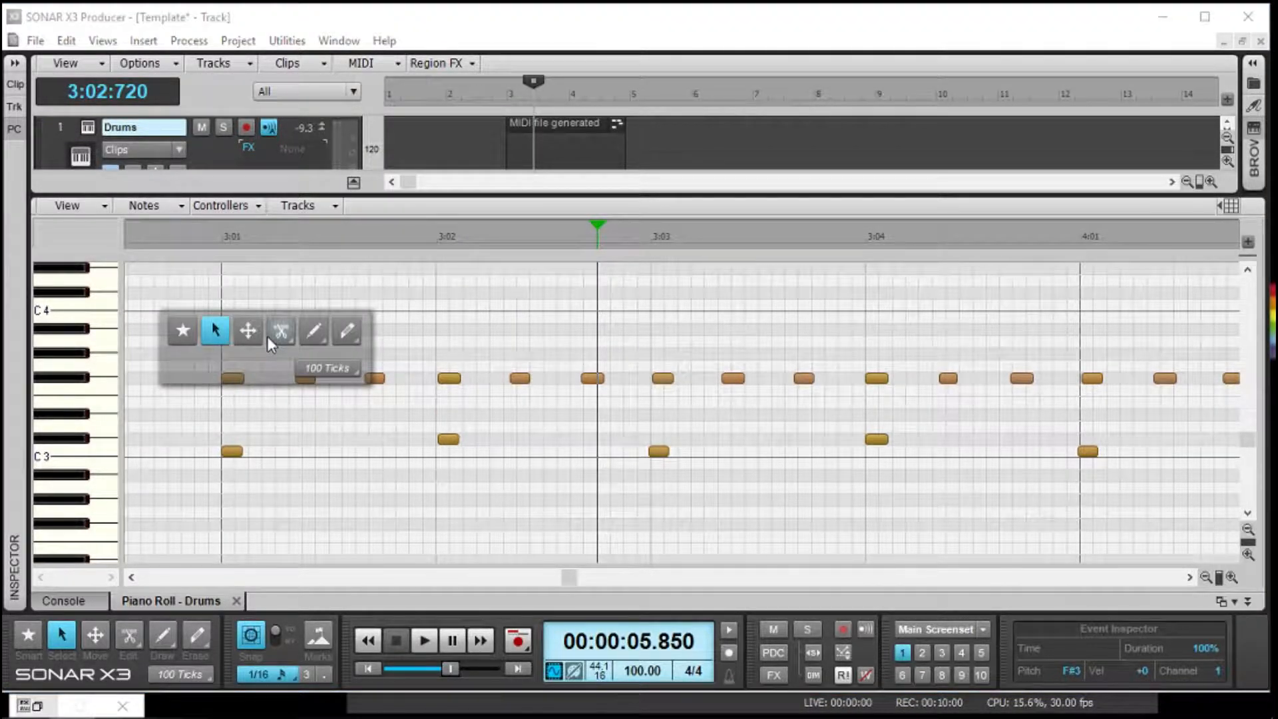
{"action": "left_click", "coordinate": [351, 333]}
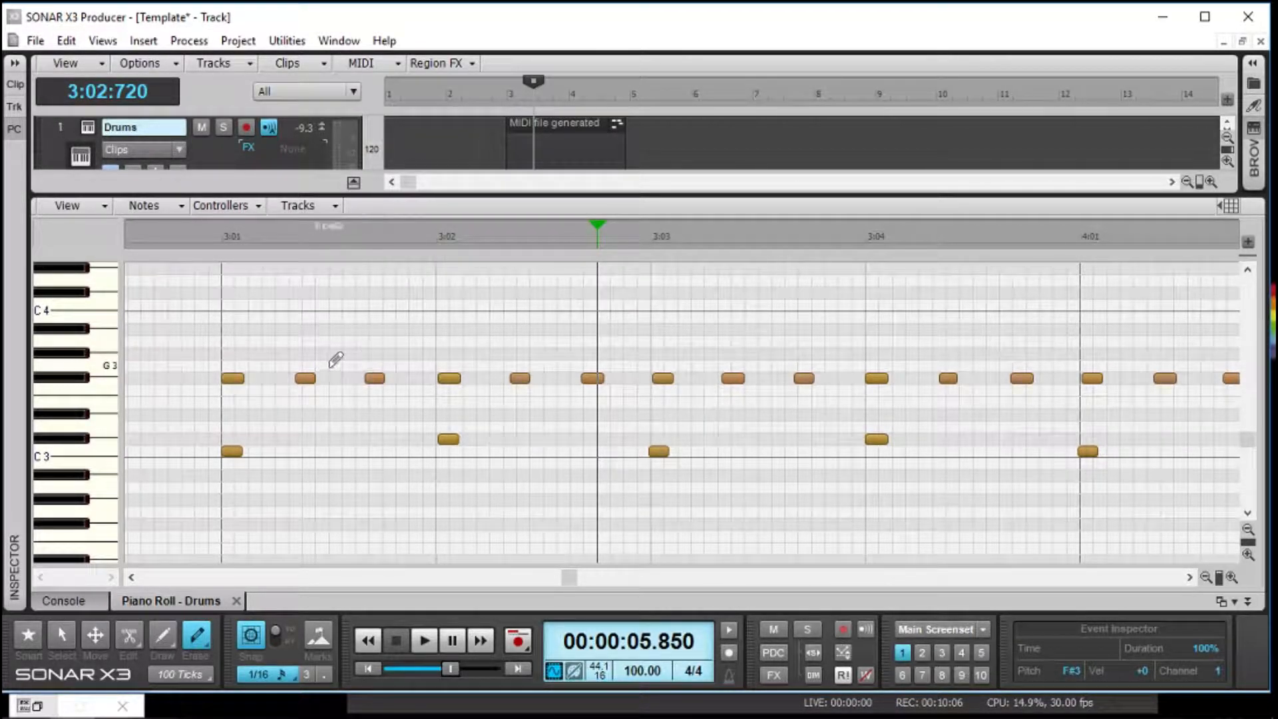
{"action": "key", "text": "t"}
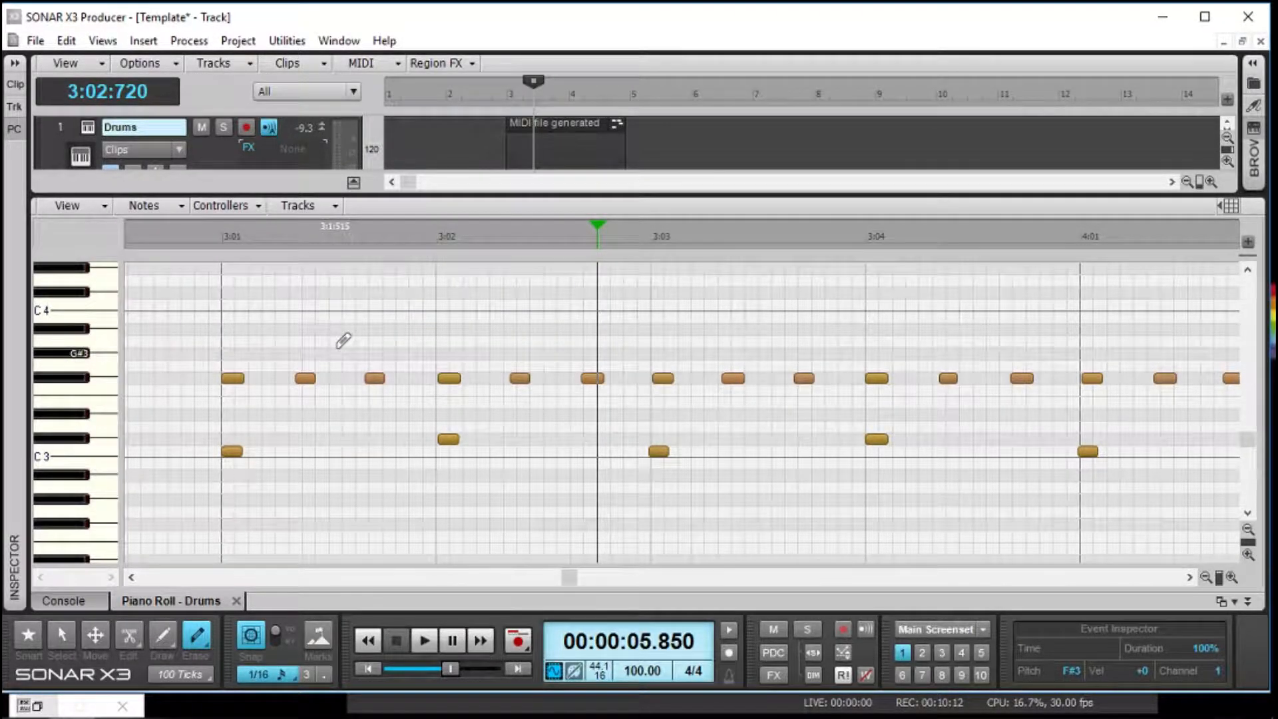
Step: Activate the Draw tool and add 100-tick A3 notes between 3:01 and 3:03 above the existing F#3 notes
{"action": "key", "text": "t"}
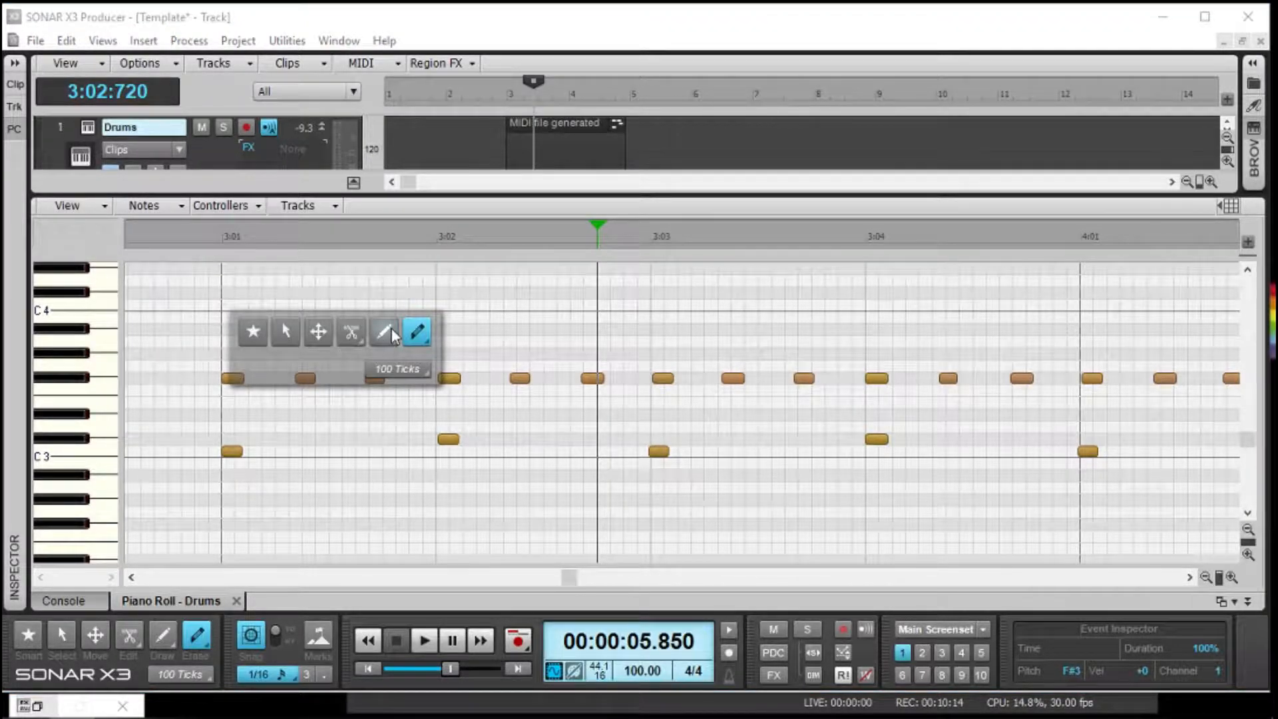
{"action": "left_click", "coordinate": [387, 331]}
{"action": "left_click", "coordinate": [333, 341]}
{"action": "mouse_move", "coordinate": [387, 335]}
{"action": "left_mouse_down"}
{"action": "mouse_move", "coordinate": [580, 333]}
{"action": "mouse_move", "coordinate": [316, 344]}
{"action": "mouse_move", "coordinate": [550, 330]}
{"action": "mouse_move", "coordinate": [337, 342]}
{"action": "left_mouse_up"}
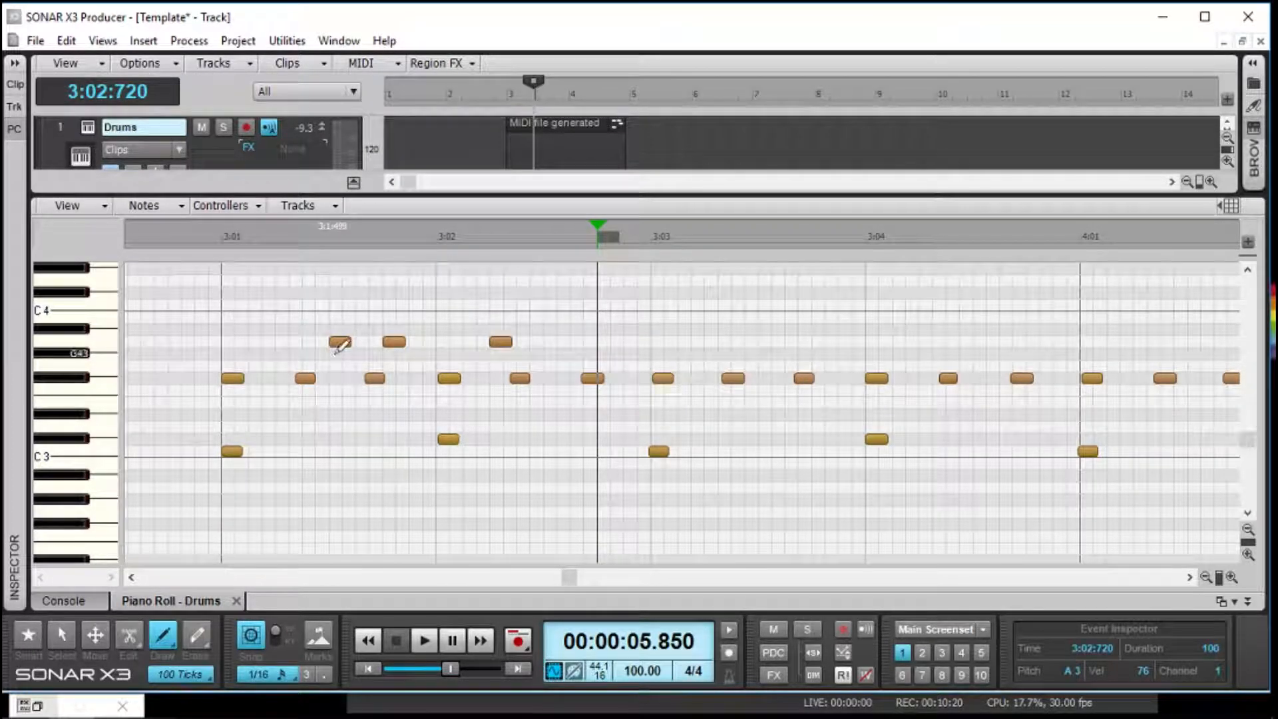
Step: Erase the newly drawn A3 notes between 3:01 and 3:03 while the Draw tool is active
{"action": "right_click", "coordinate": [340, 342]}
{"action": "right_click", "coordinate": [394, 342]}
{"action": "right_click", "coordinate": [500, 341]}
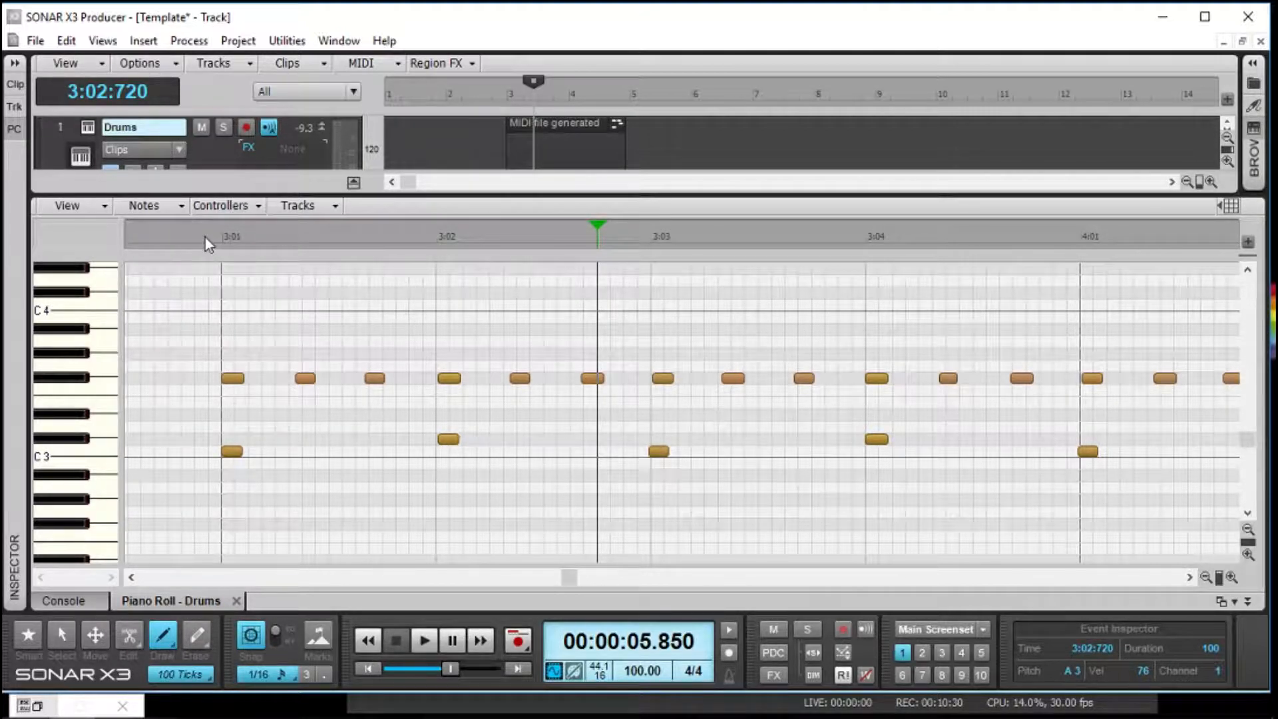
Step: Activate the Erase tool, place the playhead at 2:04:720, and preview the clip
{"action": "key", "text": "t"}
{"action": "left_click", "coordinate": [403, 278]}
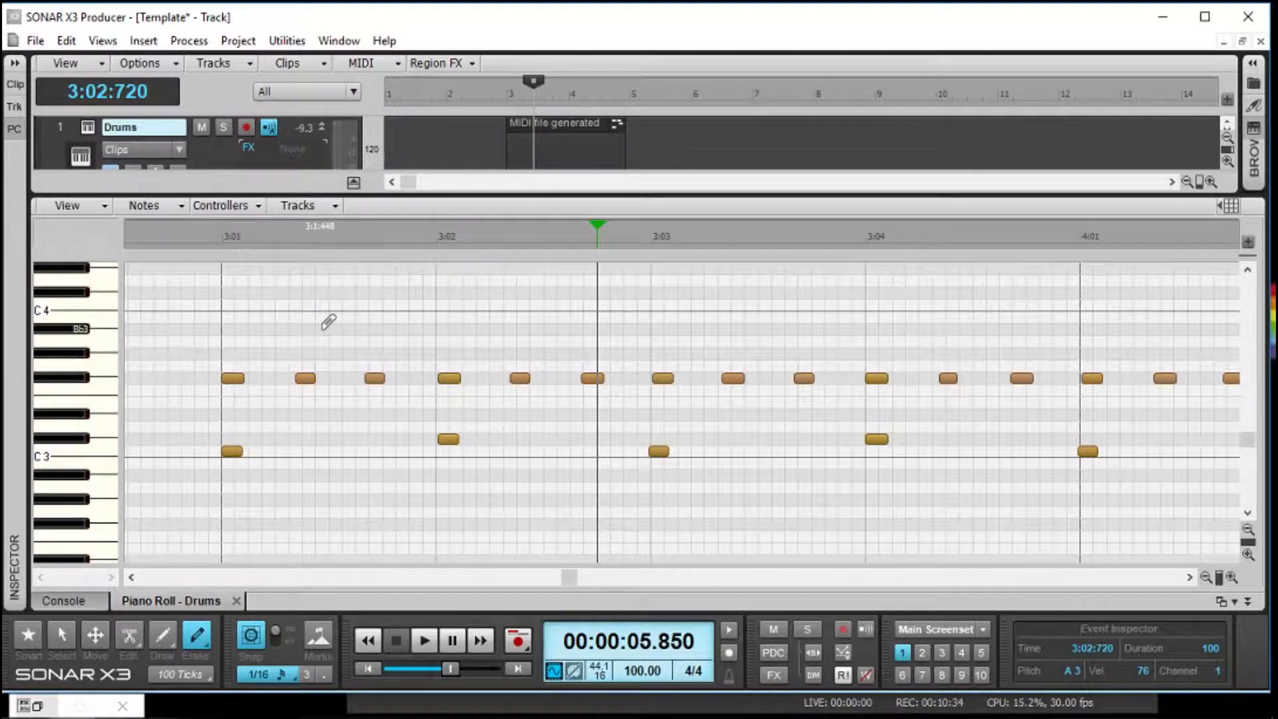
{"action": "left_click", "coordinate": [189, 249]}
{"action": "key", "text": "space"}
{"action": "key", "text": "space"}
{"action": "key", "text": "space"}
{"action": "key", "text": "space"}
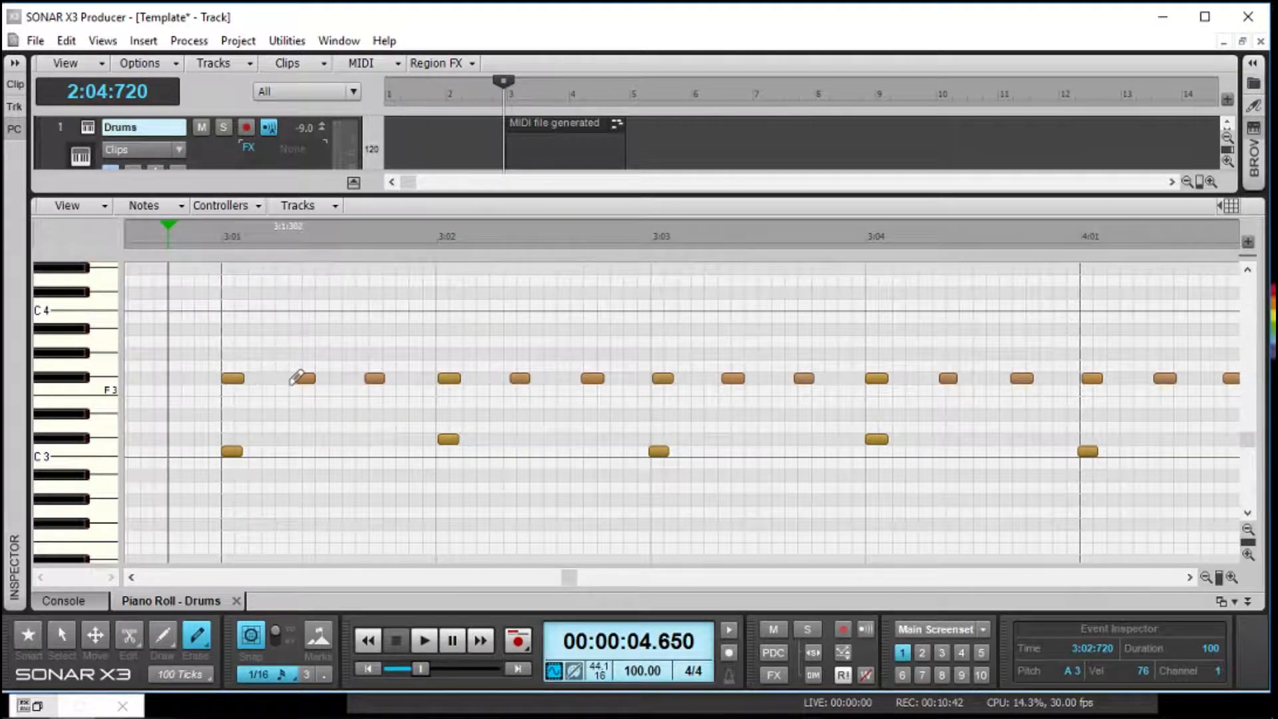
Step: Erase the F#3 notes from 3:01 through 3:03 except the one at 3:02, and erase the Db3 note at 3:02
{"action": "left_click", "coordinate": [233, 377]}
{"action": "left_click", "coordinate": [313, 378]}
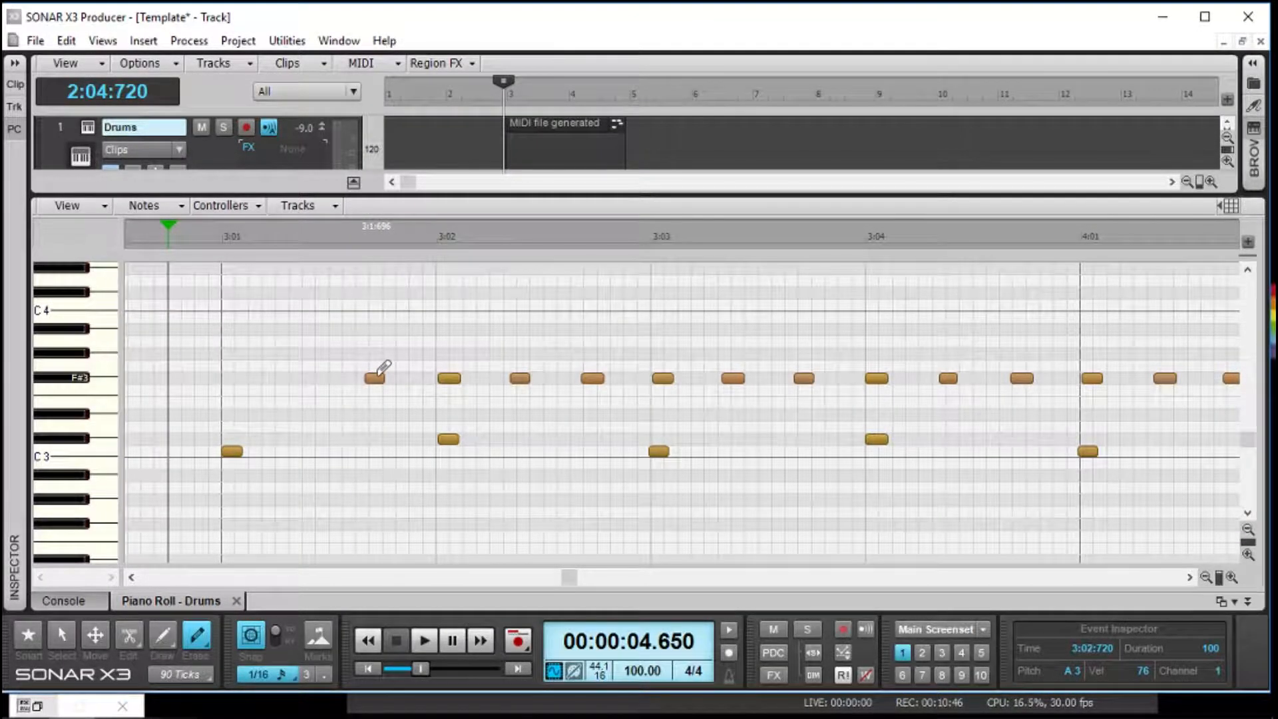
{"action": "left_click", "coordinate": [375, 378]}
{"action": "left_click", "coordinate": [521, 378]}
{"action": "left_click", "coordinate": [593, 378]}
{"action": "left_click", "coordinate": [663, 378]}
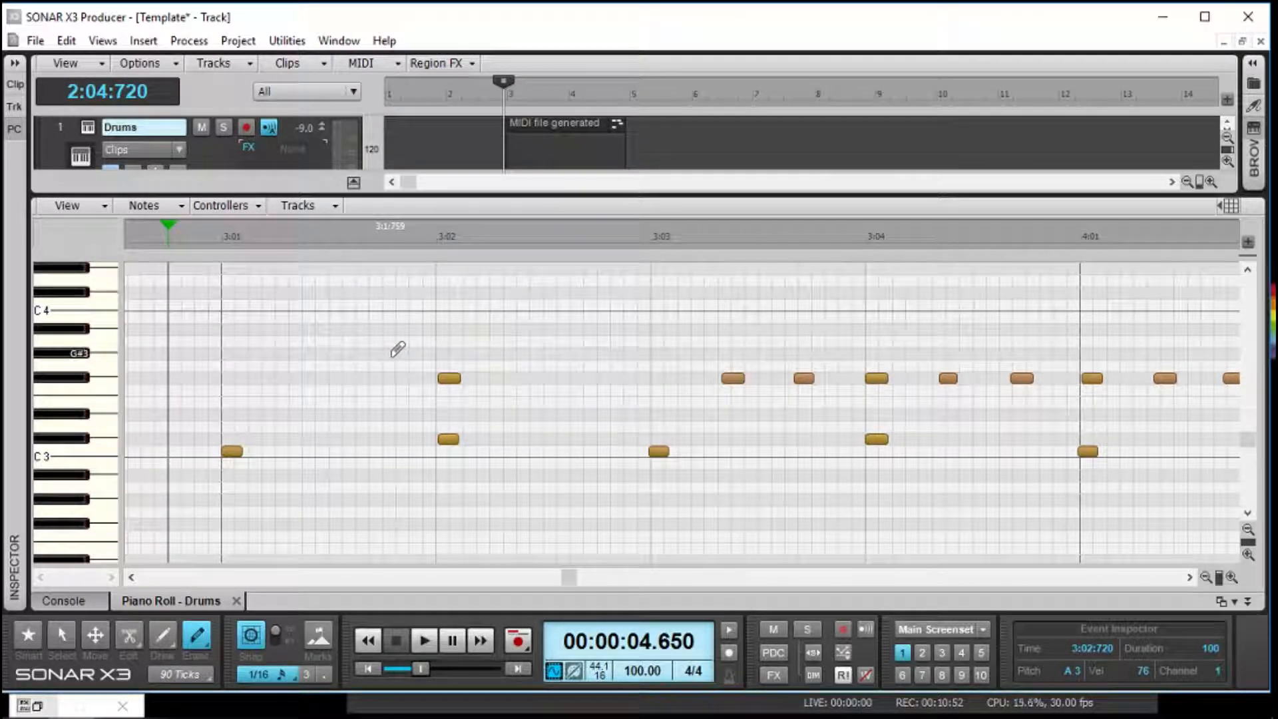
{"action": "left_click", "coordinate": [452, 437]}
Step: Activate the Move tool, raise the C3 note at 3:03 to Db3, and preview the clip
{"action": "middle_click", "coordinate": [764, 432]}
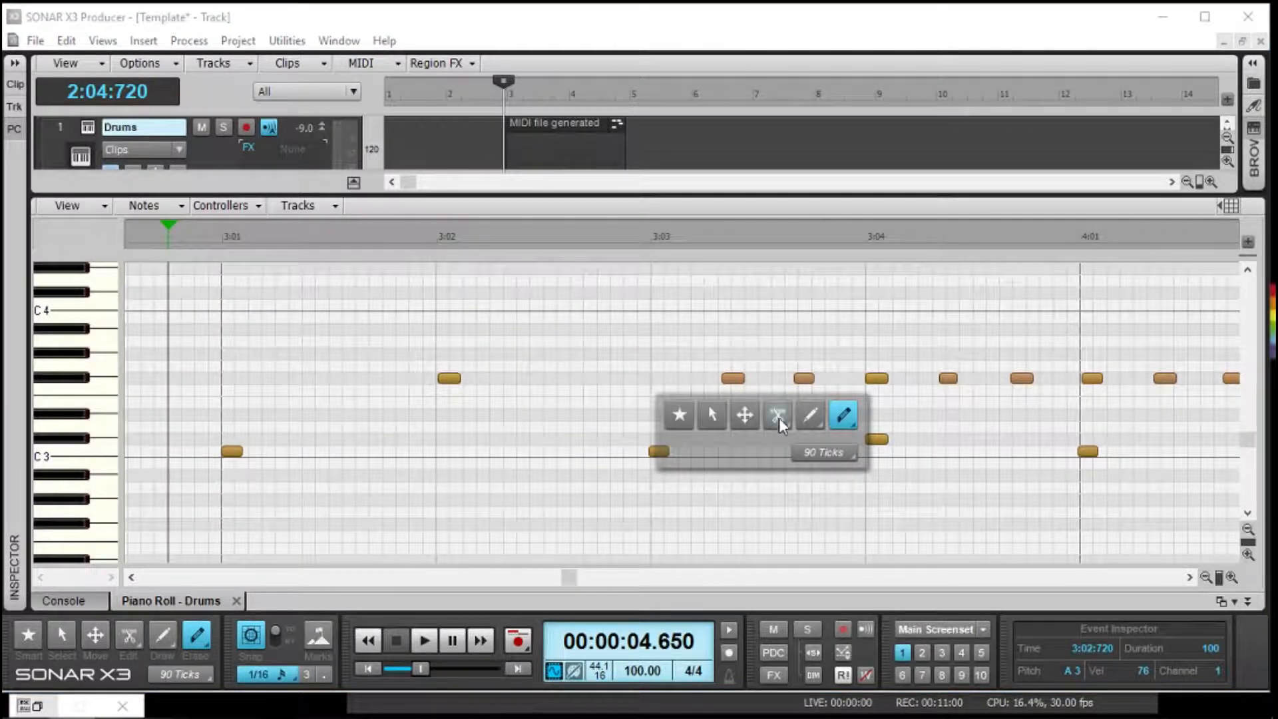
{"action": "left_click", "coordinate": [745, 418]}
{"action": "left_click_drag", "start_coordinate": [659, 452], "coordinate": [663, 442]}
{"action": "key", "text": "space"}
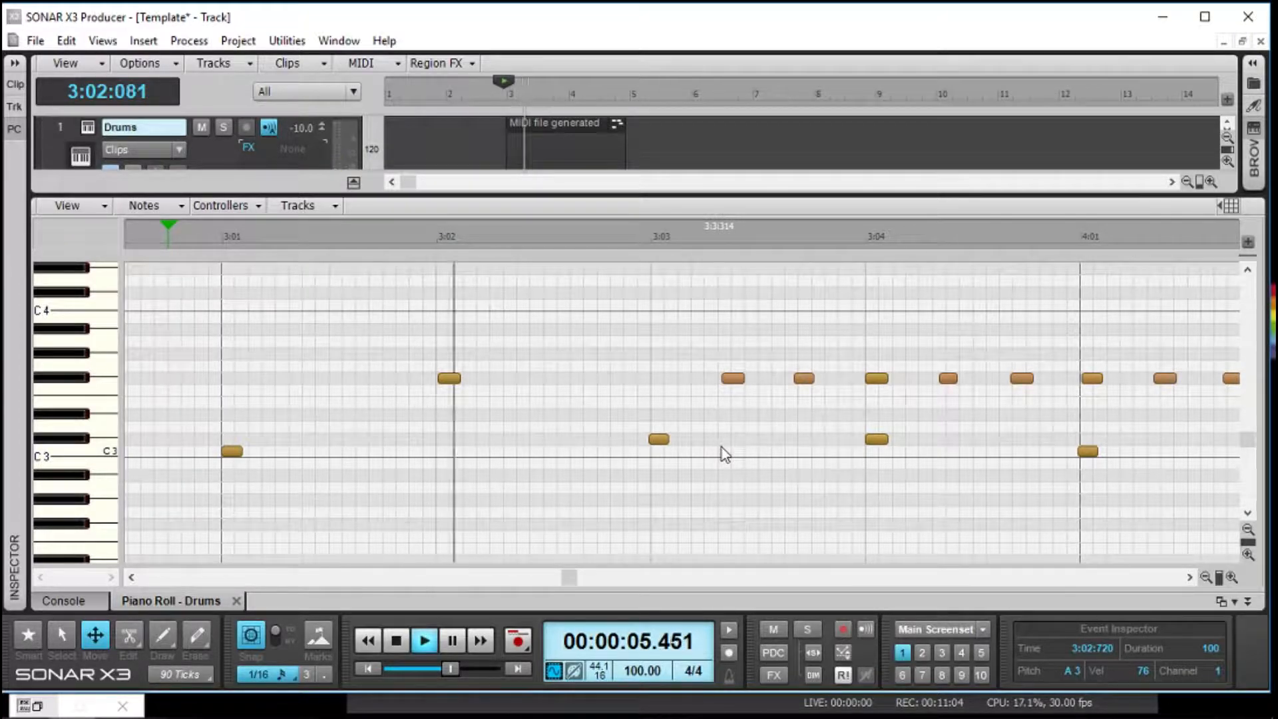
{"action": "key", "text": "space"}
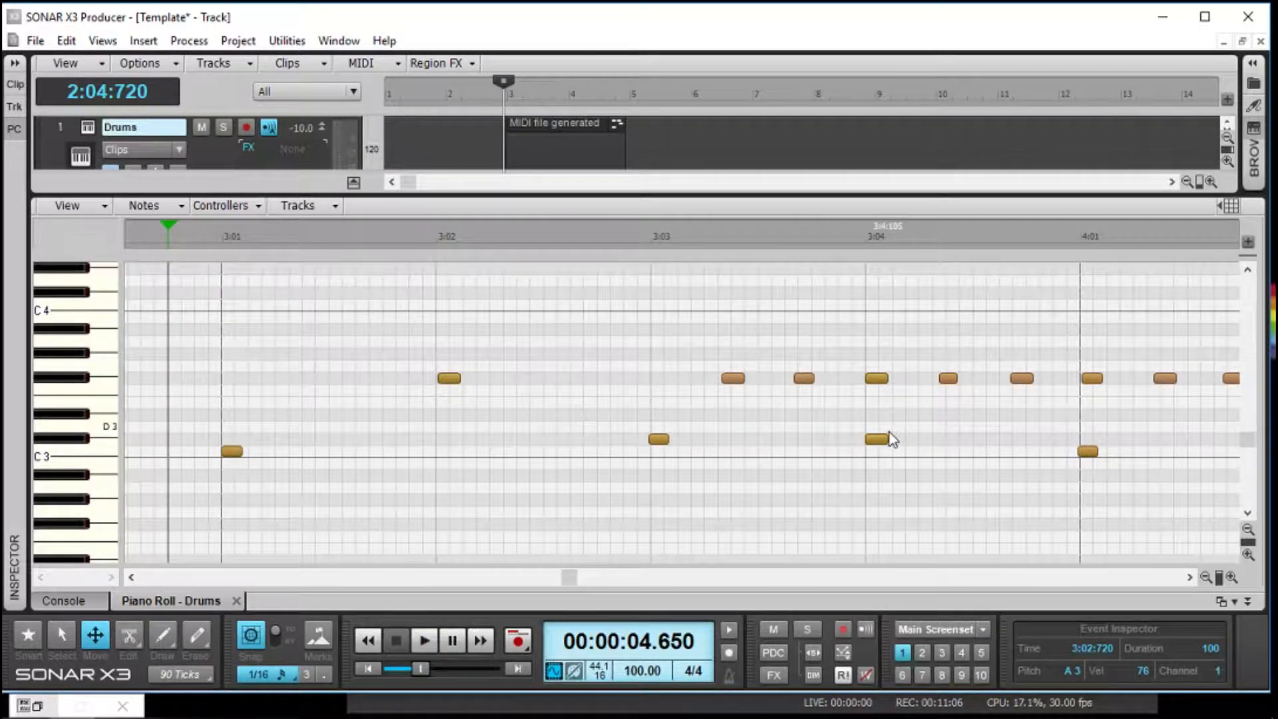
{"action": "key", "text": "space"}
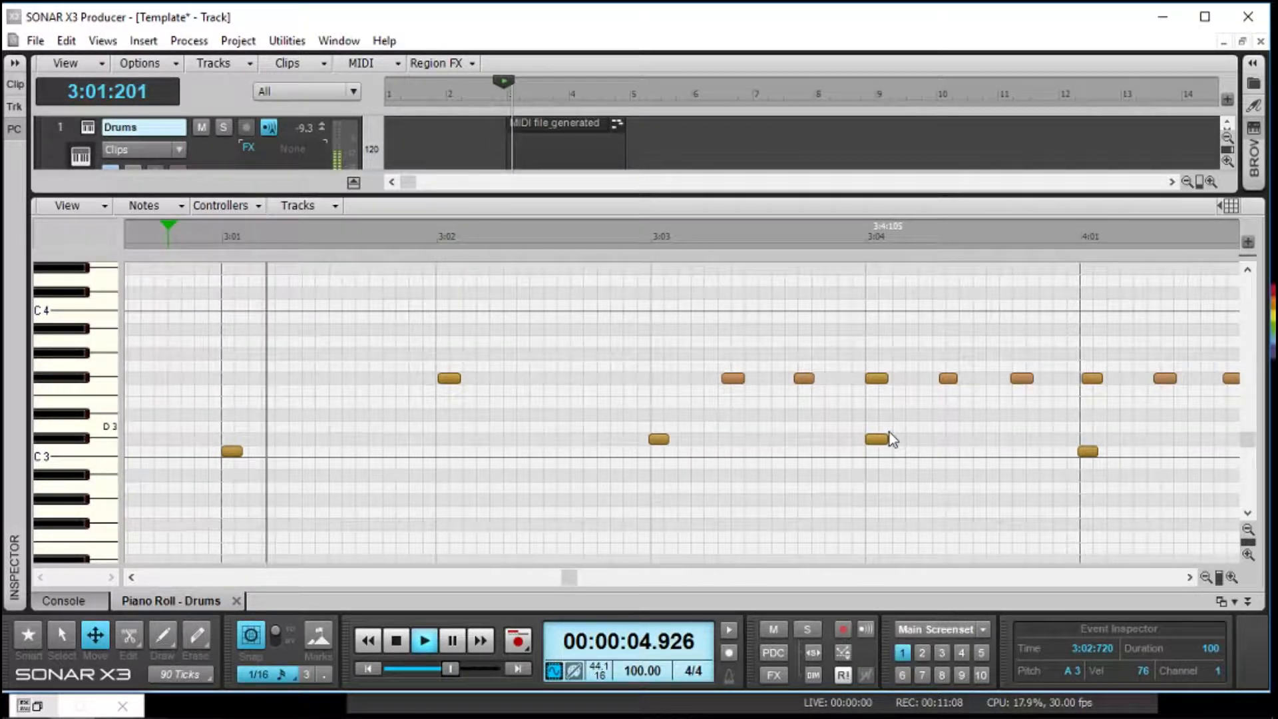
{"action": "key", "text": "space"}
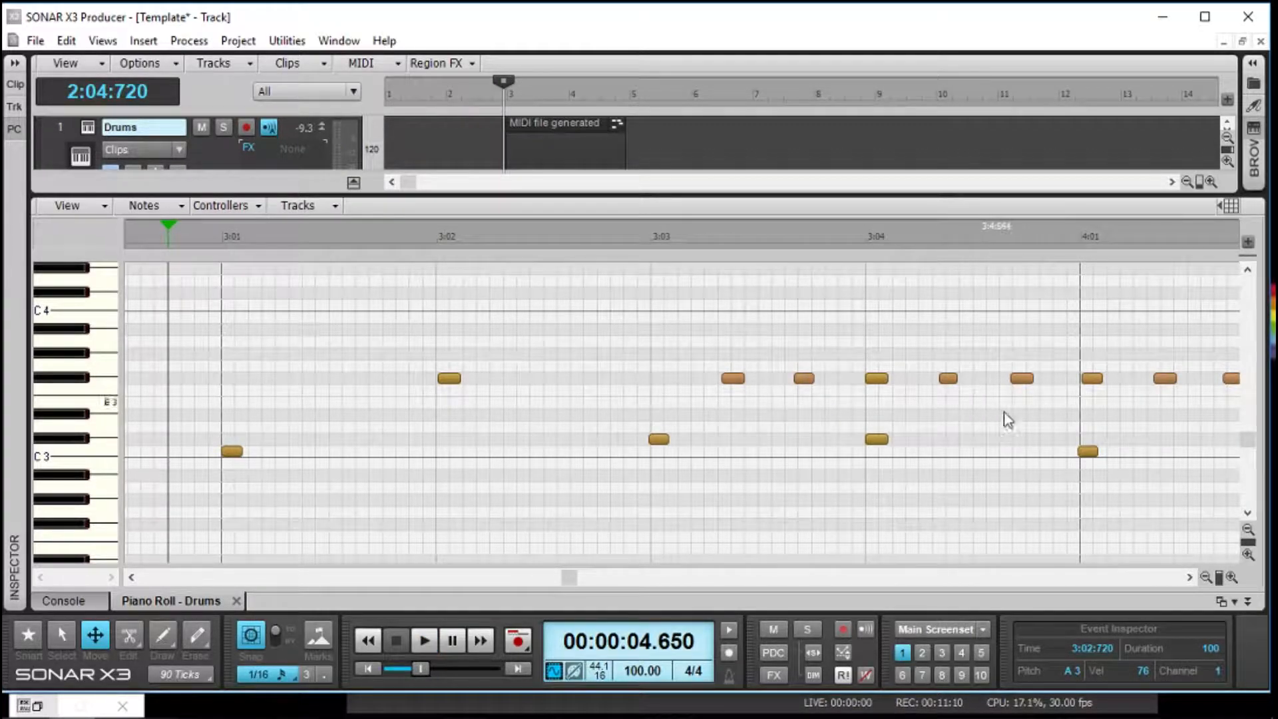
Step: Erase the F#3 notes after 3:03 through 4:01 except the one at 3:04, plus the Db3 note at 3:04, and preview the clip
{"action": "left_click", "coordinate": [1190, 577]}
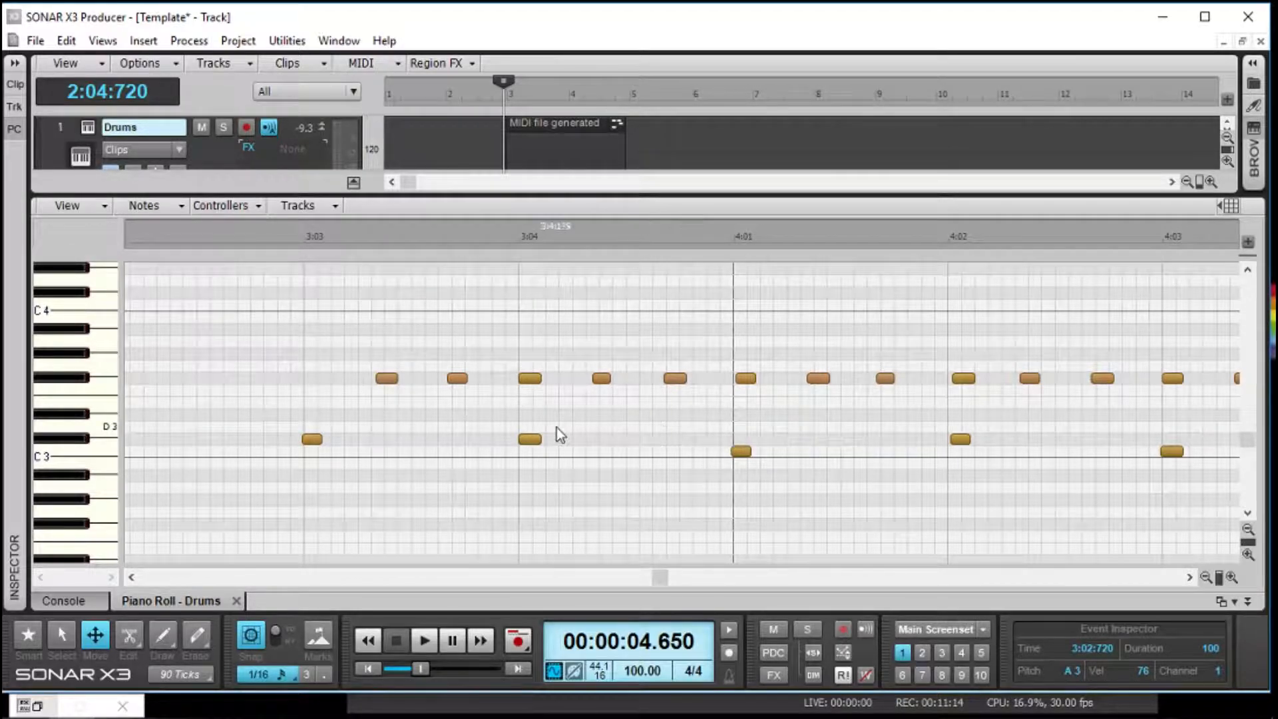
{"action": "left_click", "coordinate": [132, 577]}
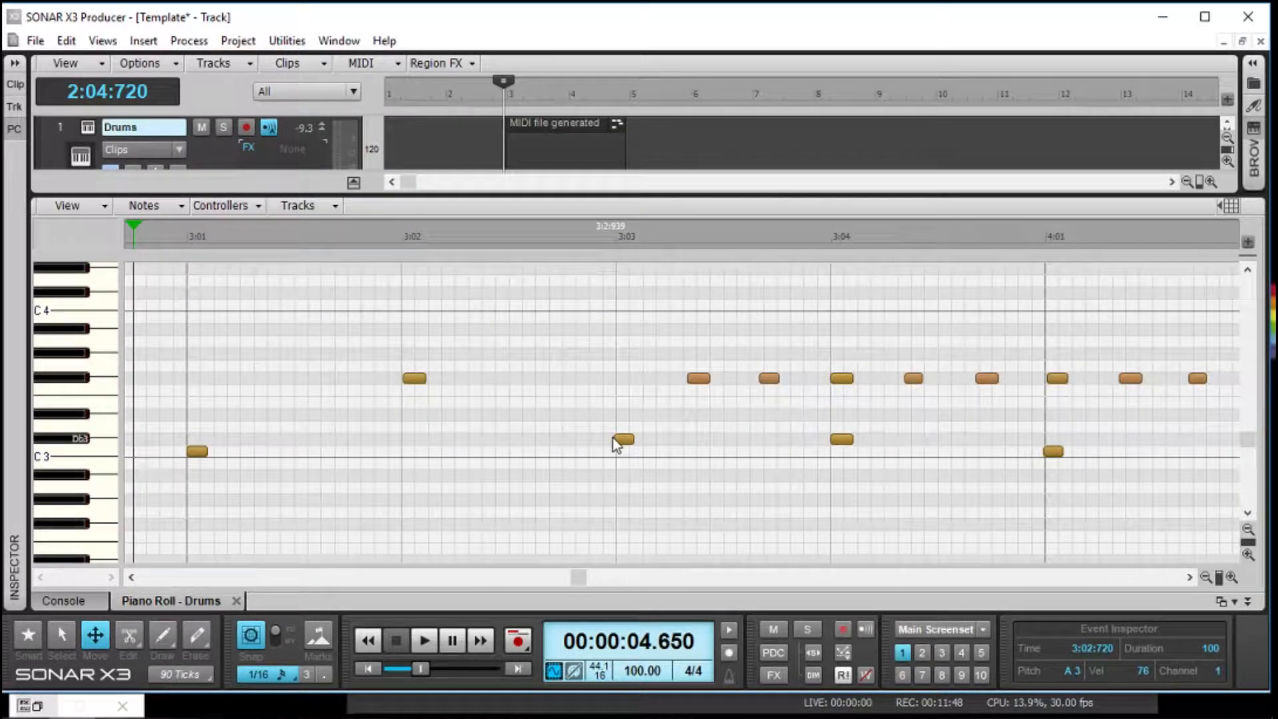
{"action": "key", "text": "t"}
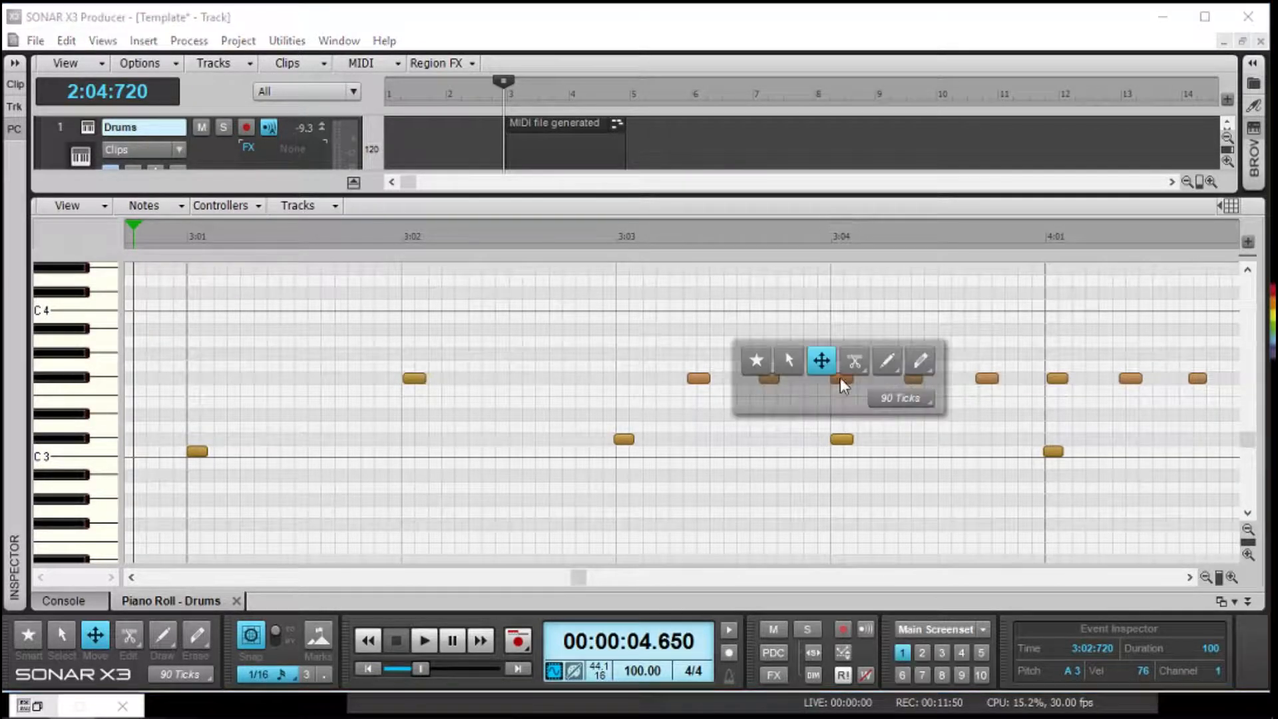
{"action": "left_click", "coordinate": [921, 361]}
{"action": "left_click_drag", "start_coordinate": [686, 374], "coordinate": [779, 374]}
{"action": "left_click", "coordinate": [843, 437]}
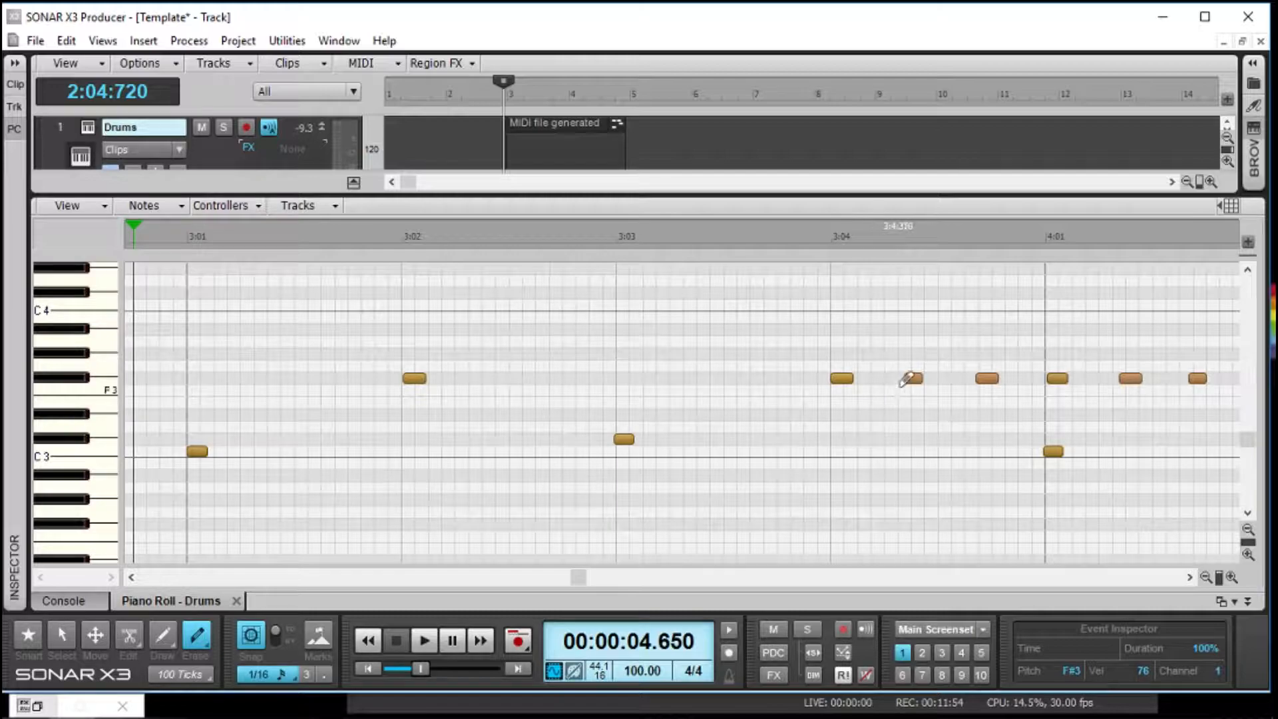
{"action": "left_click_drag", "start_coordinate": [913, 376], "coordinate": [1054, 377]}
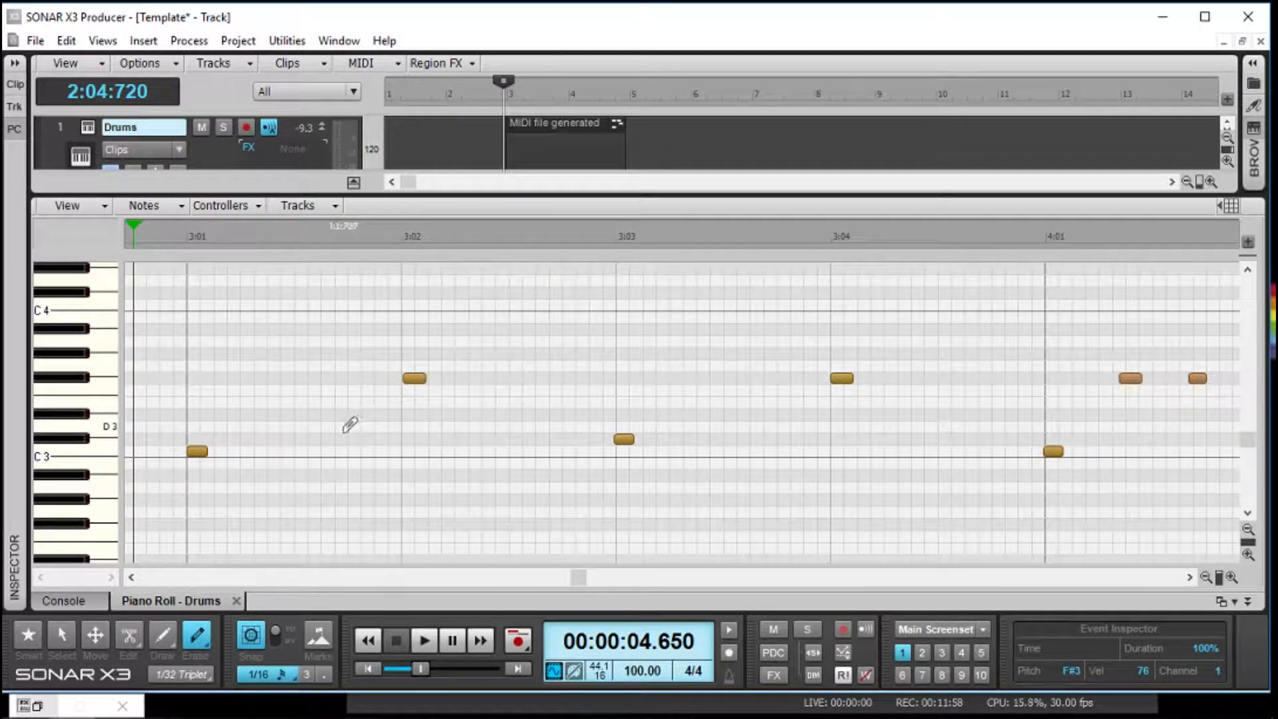
{"action": "key", "text": "space"}
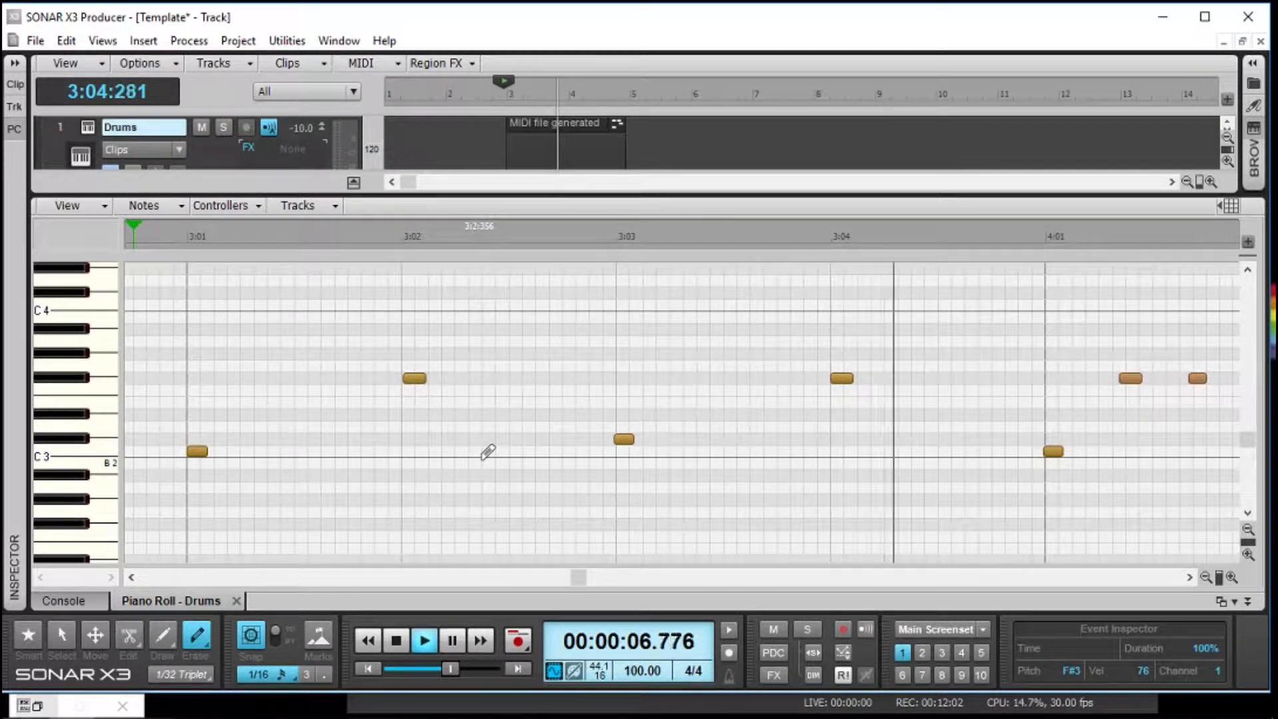
{"action": "key", "text": "space"}
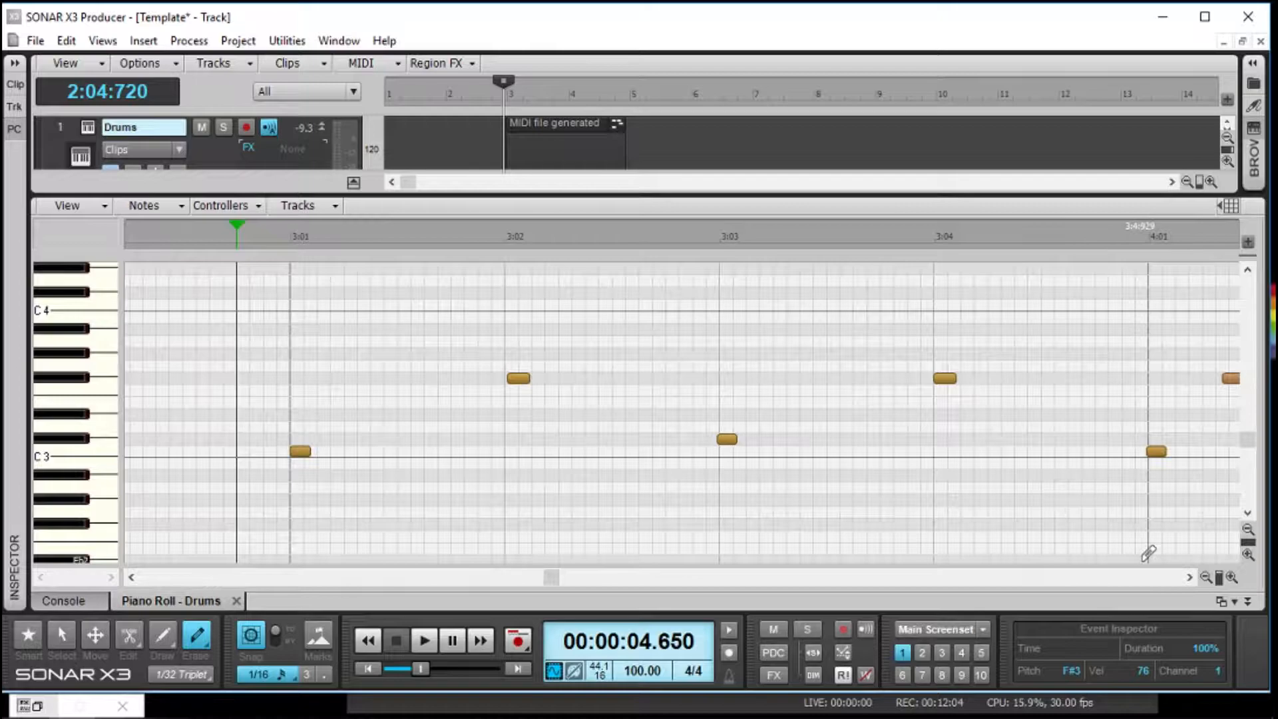
Step: Erase the F#3 notes between 4:01 and 4:03 except the one at 4:02, and erase the Db3 note at 4:02
{"action": "left_click", "coordinate": [1190, 577]}
{"action": "left_click", "coordinate": [1189, 577]}
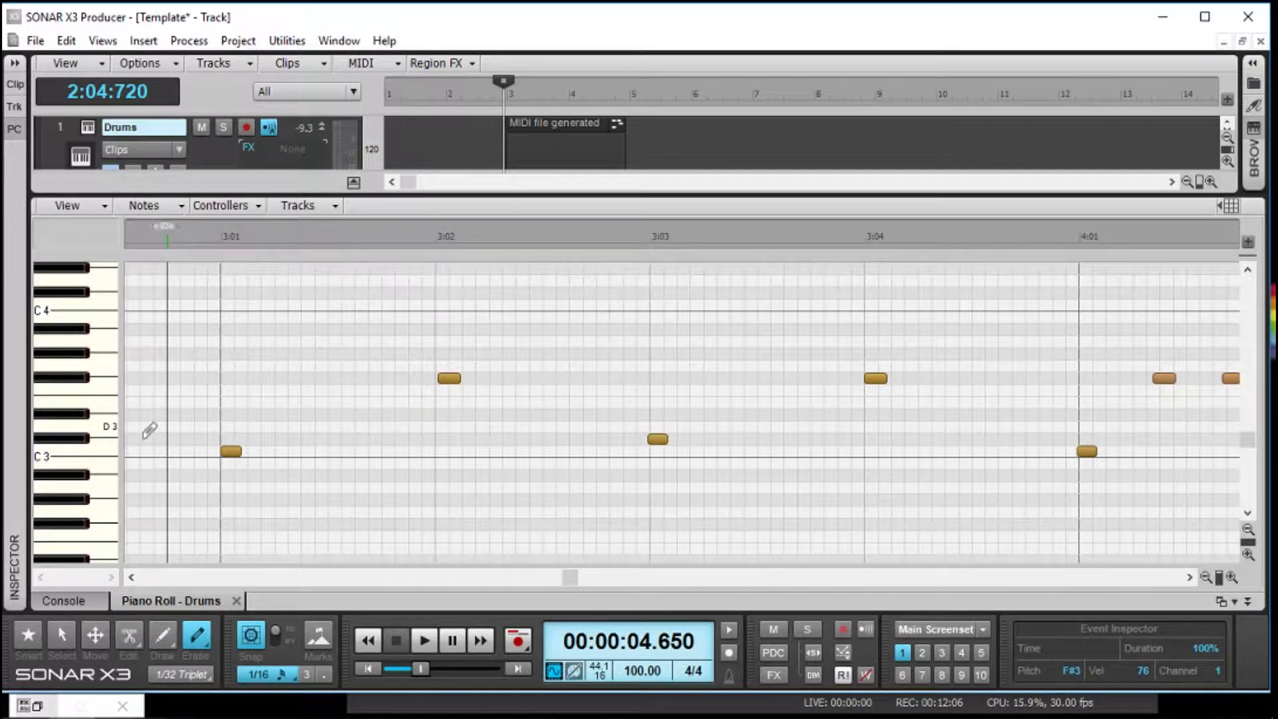
{"action": "left_click", "coordinate": [1190, 578]}
{"action": "left_click", "coordinate": [1190, 577]}
{"action": "left_click", "coordinate": [1190, 578]}
{"action": "left_click", "coordinate": [1190, 577]}
{"action": "left_click", "coordinate": [1189, 580]}
{"action": "left_click", "coordinate": [1190, 580]}
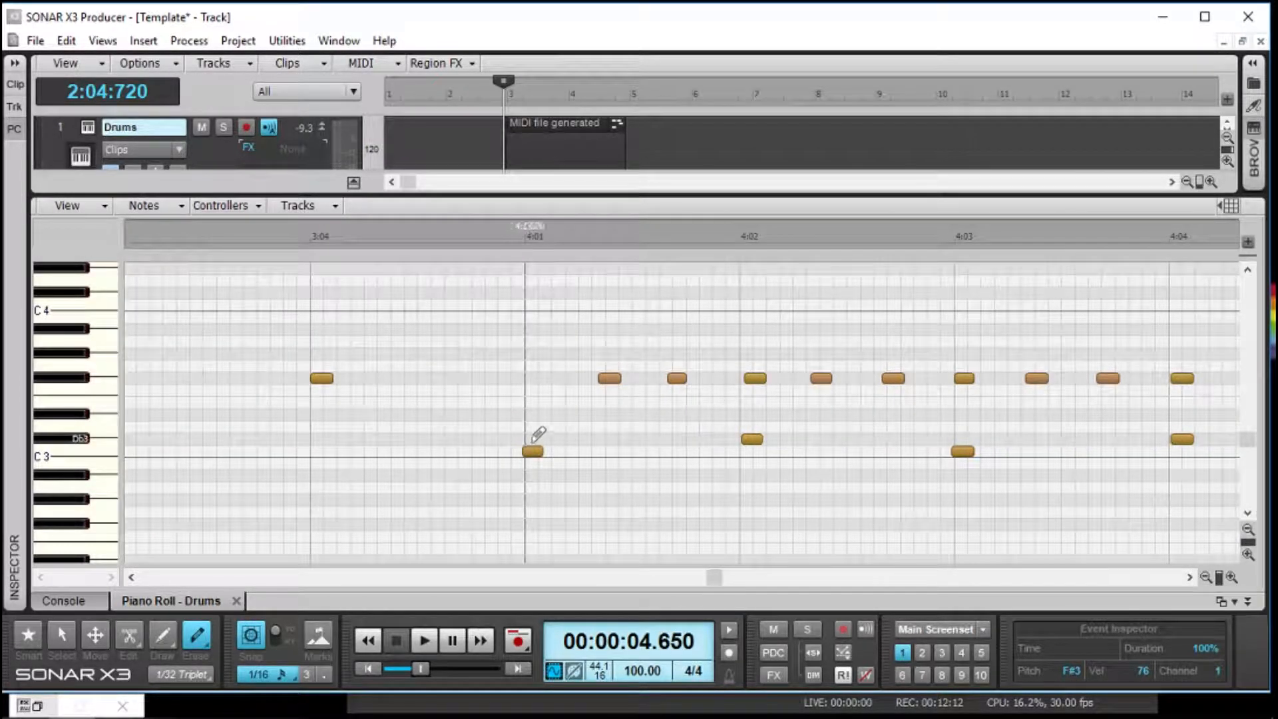
{"action": "left_click_drag", "start_coordinate": [608, 378], "coordinate": [691, 378]}
{"action": "mouse_move", "coordinate": [761, 434]}
{"action": "left_mouse_down"}
{"action": "mouse_move", "coordinate": [819, 374]}
{"action": "mouse_move", "coordinate": [890, 373]}
{"action": "mouse_move", "coordinate": [998, 424]}
{"action": "left_mouse_up"}
Step: Activate the Move tool and raise the C3 note at 4:03 to Db3
{"action": "key", "text": "t"}
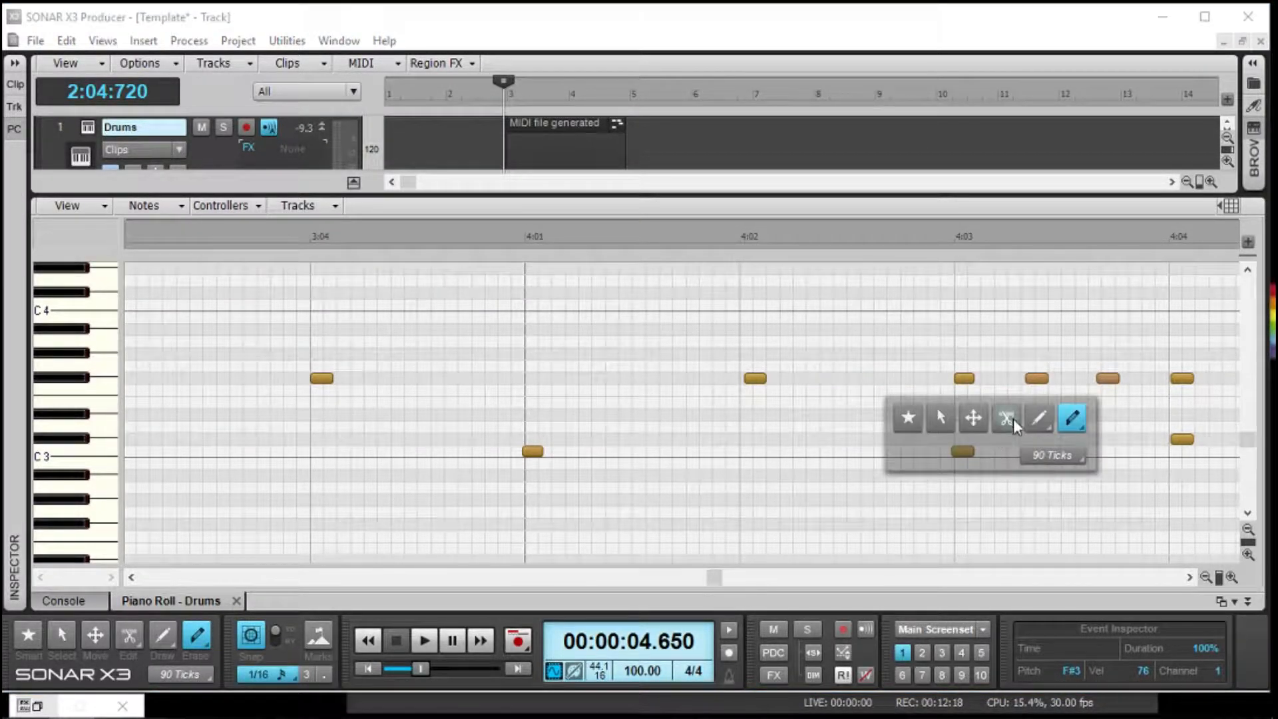
{"action": "left_click", "coordinate": [973, 417]}
{"action": "left_click_drag", "start_coordinate": [966, 450], "coordinate": [966, 442]}
{"action": "key", "text": "ctrl+z"}
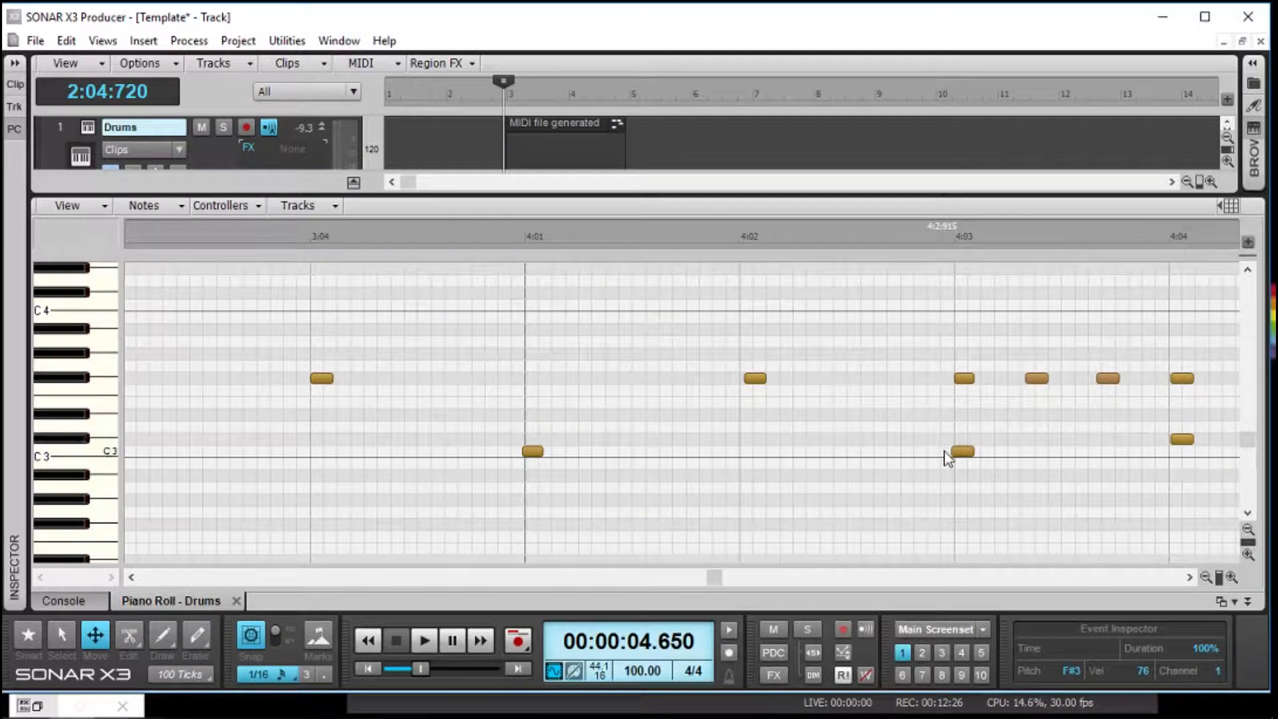
{"action": "mouse_move", "coordinate": [959, 453]}
{"action": "left_mouse_down"}
{"action": "mouse_move", "coordinate": [907, 428]}
{"action": "mouse_move", "coordinate": [978, 448]}
{"action": "mouse_move", "coordinate": [856, 486]}
{"action": "mouse_move", "coordinate": [915, 435]}
{"action": "mouse_move", "coordinate": [886, 414]}
{"action": "mouse_move", "coordinate": [960, 439]}
{"action": "left_mouse_up"}
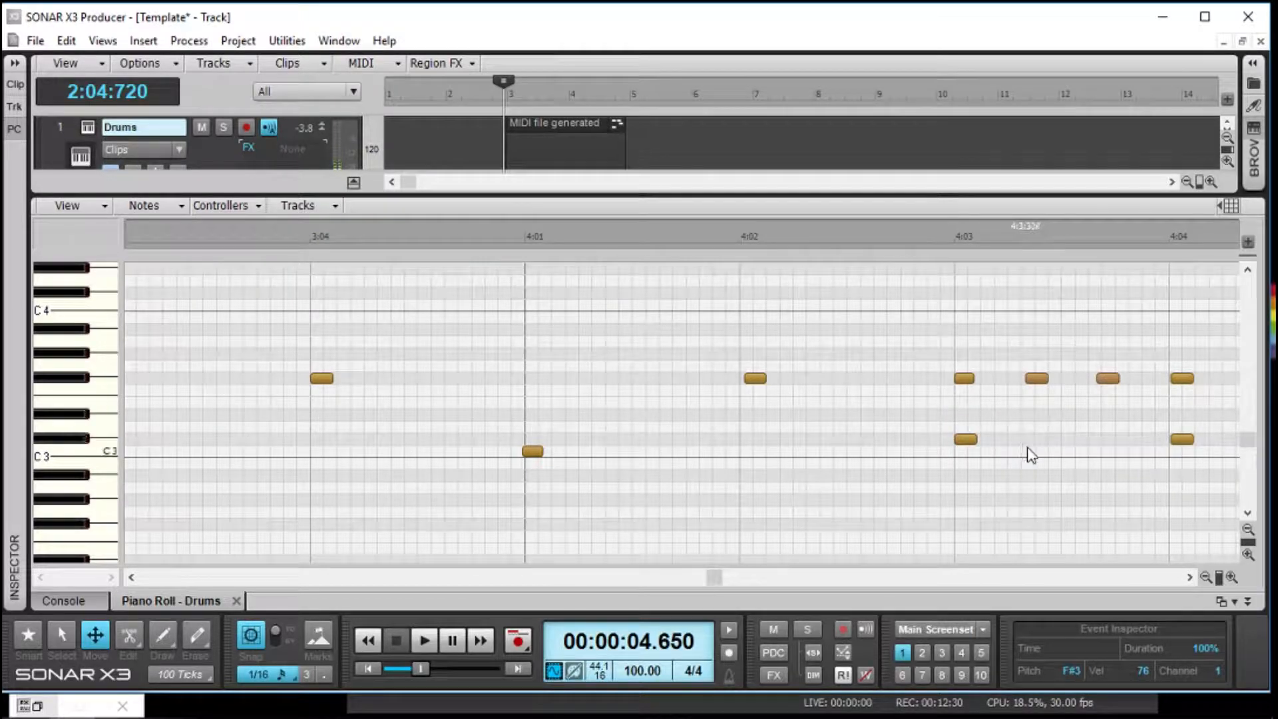
{"action": "left_click_drag", "start_coordinate": [964, 440], "coordinate": [963, 453]}
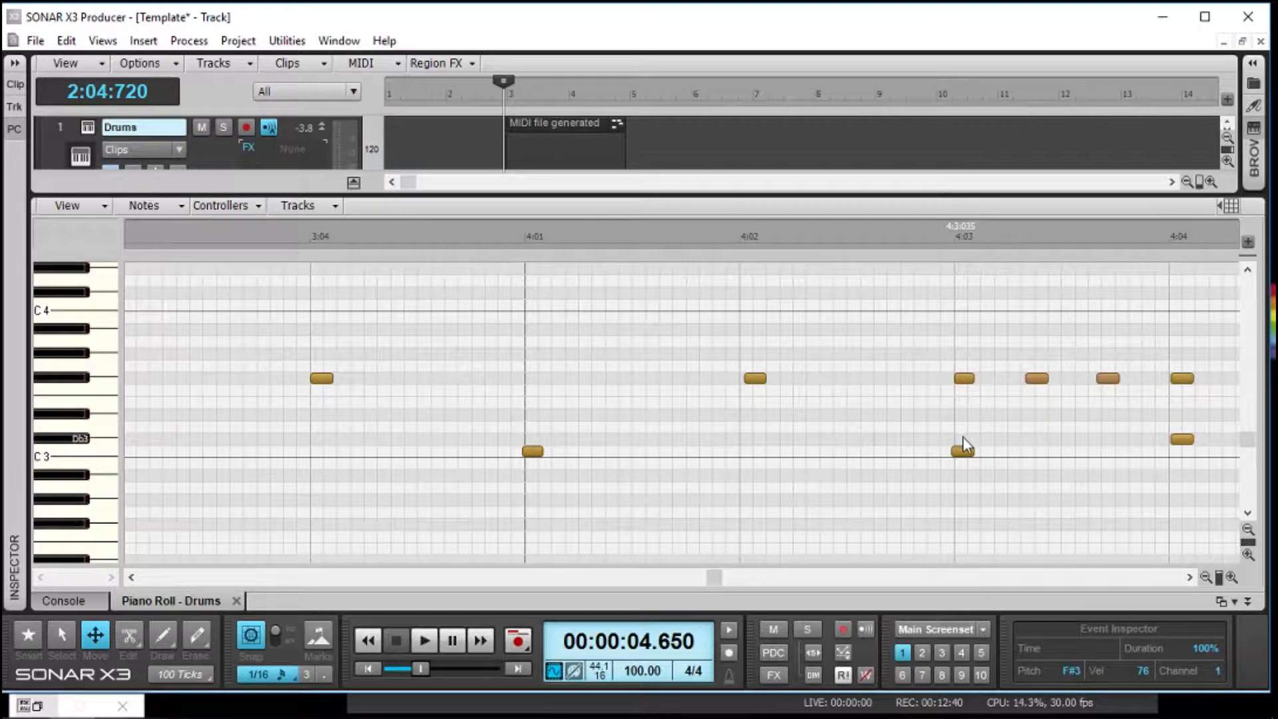
{"action": "mouse_move", "coordinate": [963, 449]}
{"action": "left_mouse_down"}
{"action": "mouse_move", "coordinate": [962, 430]}
{"action": "mouse_move", "coordinate": [903, 434]}
{"action": "mouse_move", "coordinate": [939, 423]}
{"action": "mouse_move", "coordinate": [1008, 436]}
{"action": "mouse_move", "coordinate": [968, 411]}
{"action": "mouse_move", "coordinate": [975, 523]}
{"action": "mouse_move", "coordinate": [980, 441]}
{"action": "left_mouse_up"}
Step: Erase the F#3 notes from 4:03 to the clip's end except the one at 4:04, and erase the Db3 note at 4:04
{"action": "key", "text": "t"}
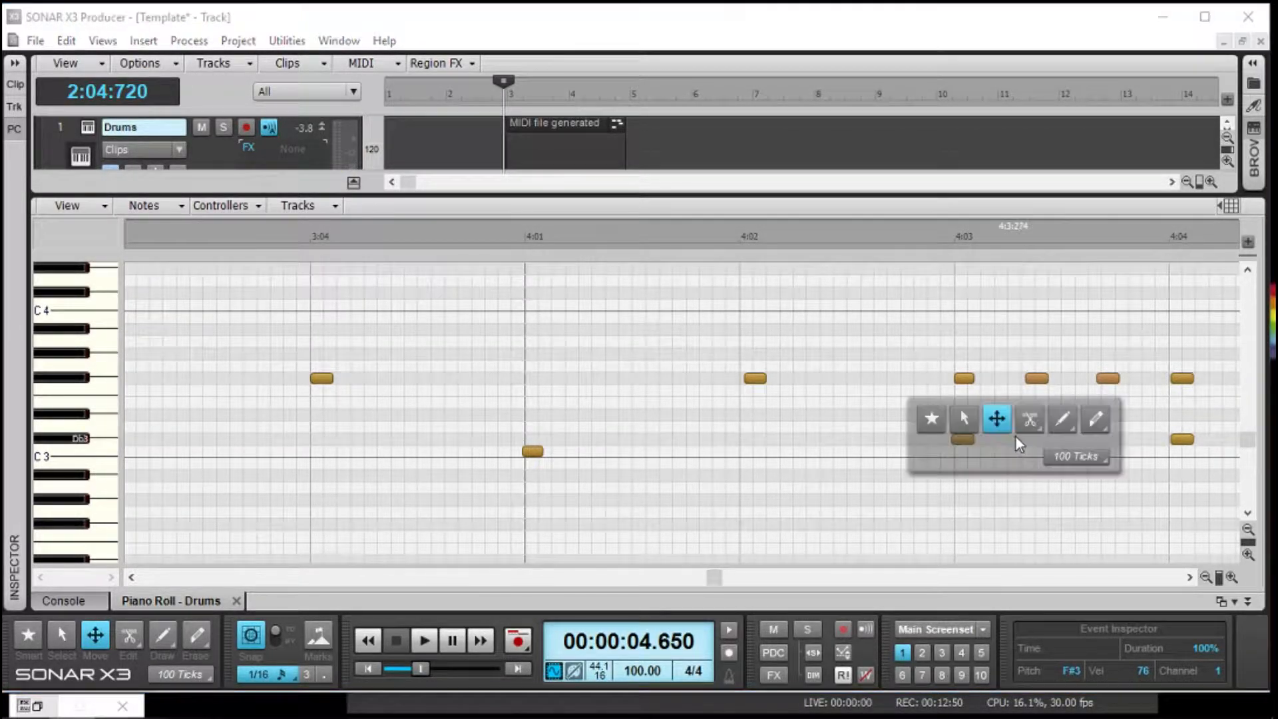
{"action": "left_click", "coordinate": [1097, 420]}
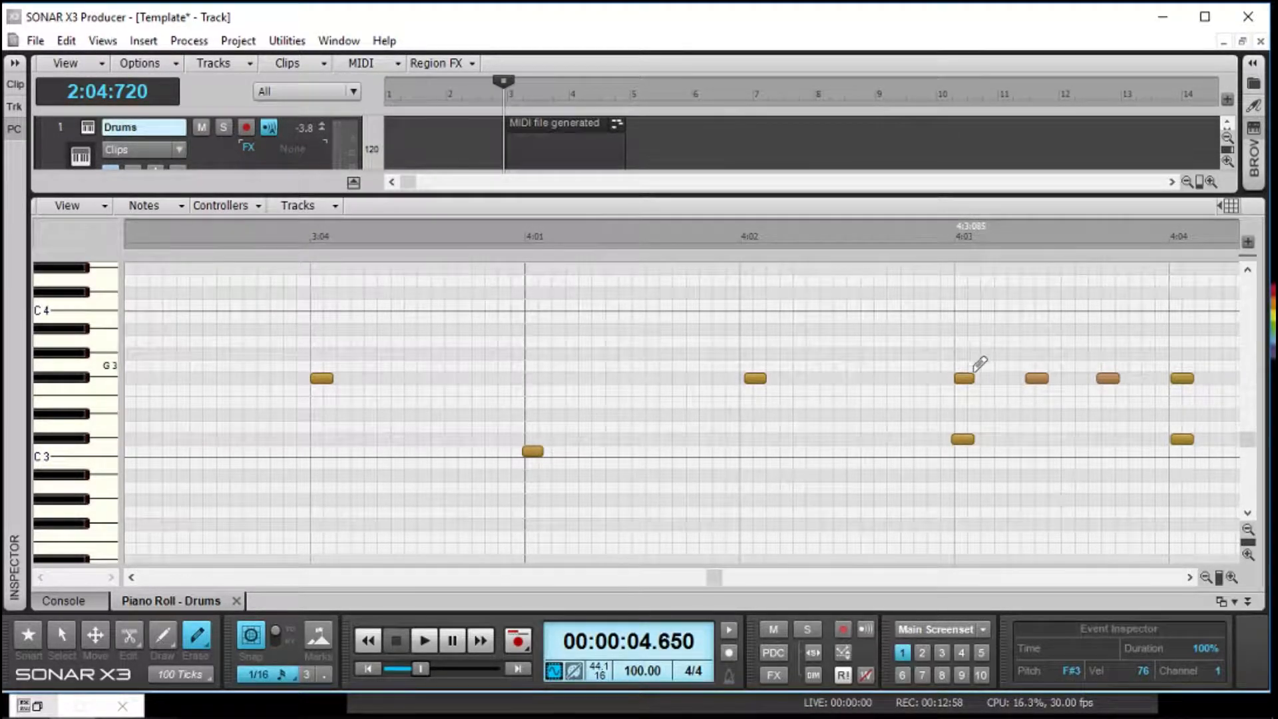
{"action": "left_click", "coordinate": [966, 377]}
{"action": "left_click", "coordinate": [1036, 378]}
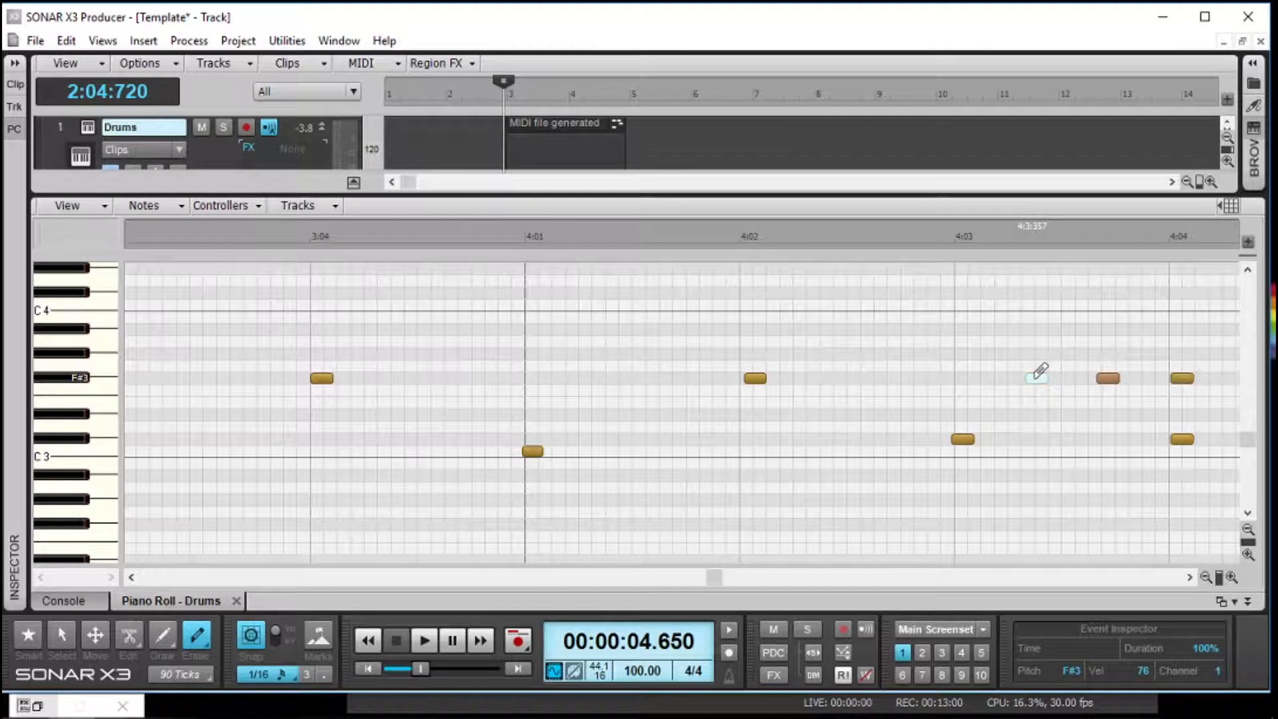
{"action": "left_click", "coordinate": [1109, 378]}
{"action": "left_click", "coordinate": [1194, 577]}
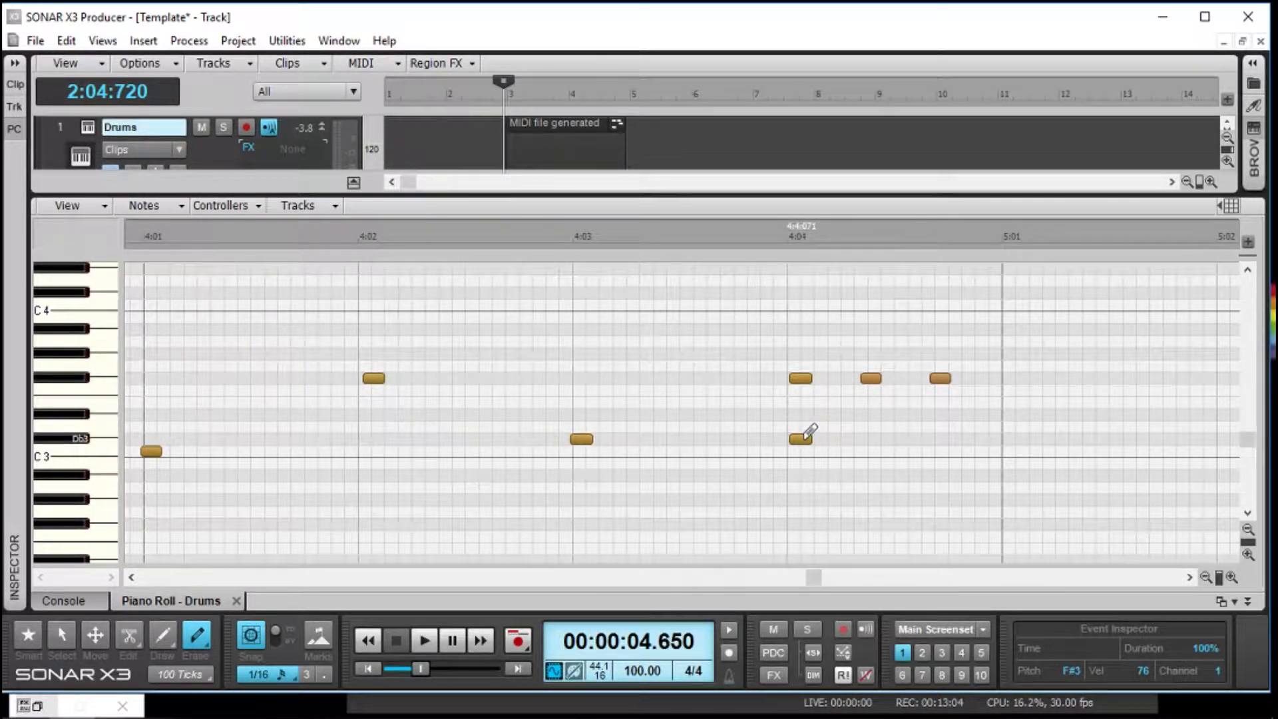
{"action": "left_click", "coordinate": [803, 439]}
{"action": "left_click", "coordinate": [871, 378]}
{"action": "left_click", "coordinate": [940, 378]}
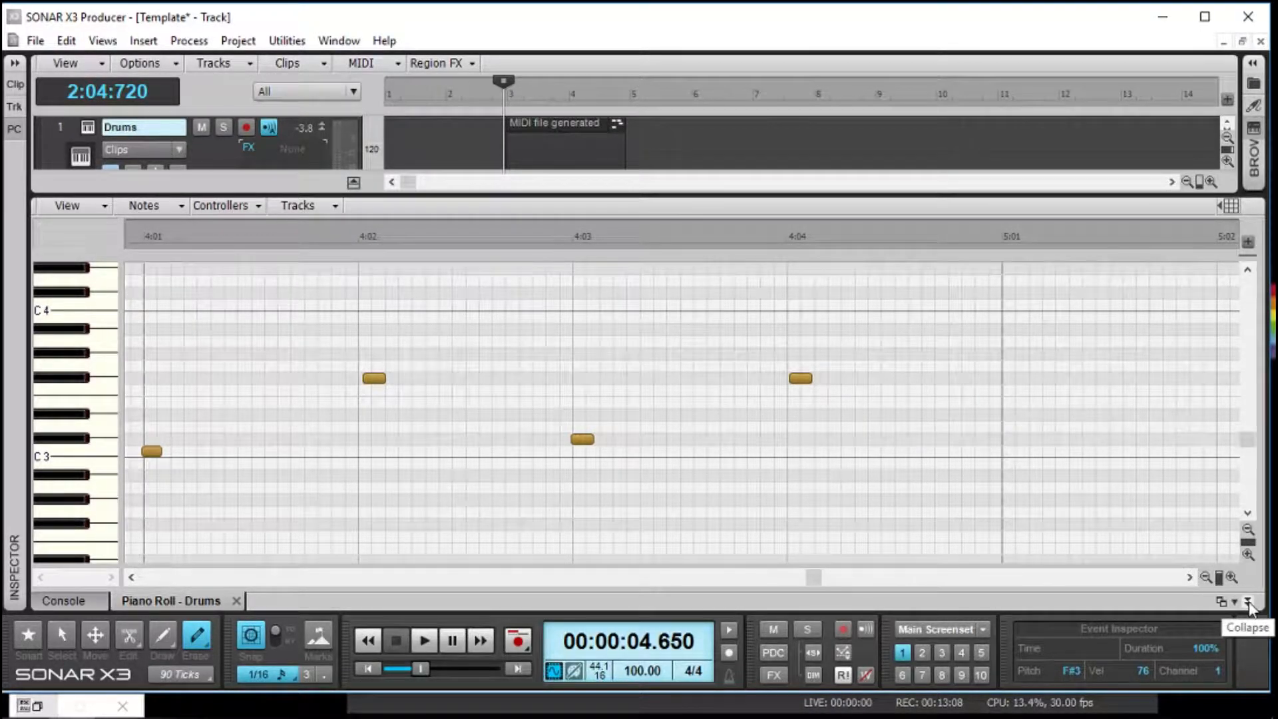
Step: Play the edited drum clip from 2:04:720 through its end to check the simplified pattern
{"action": "left_click_drag", "start_coordinate": [813, 577], "coordinate": [504, 581]}
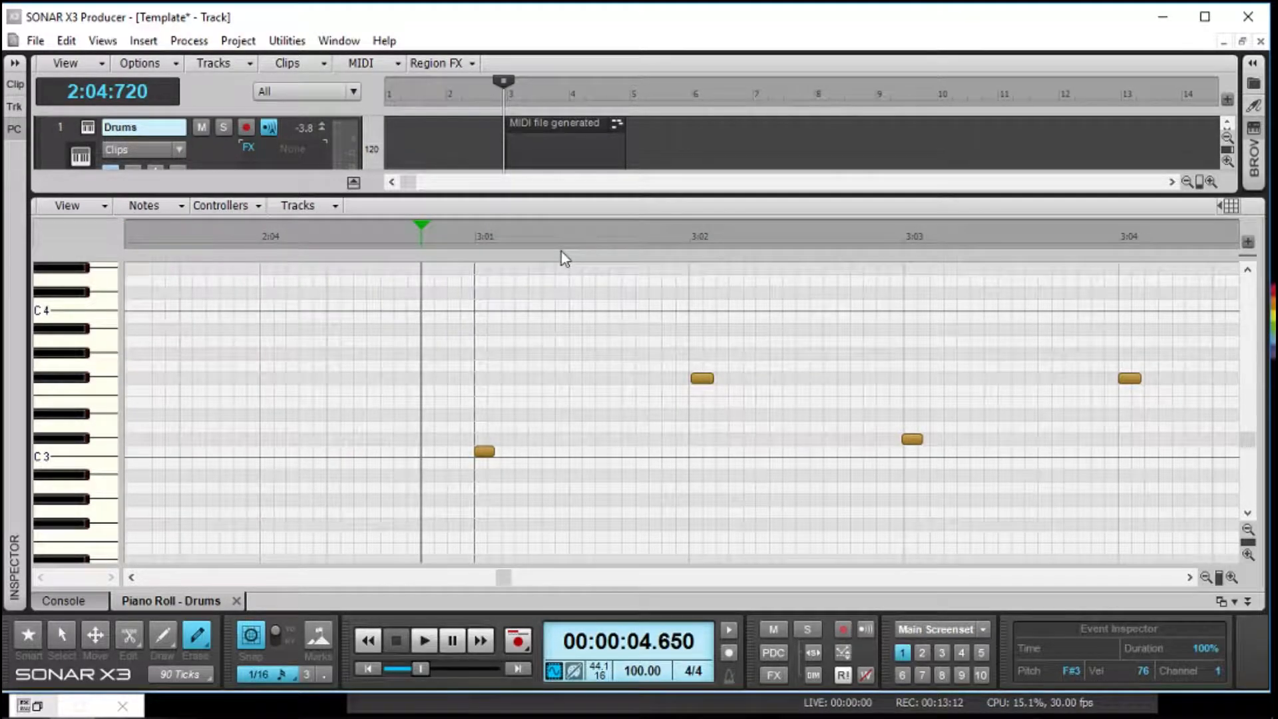
{"action": "key", "text": "space"}
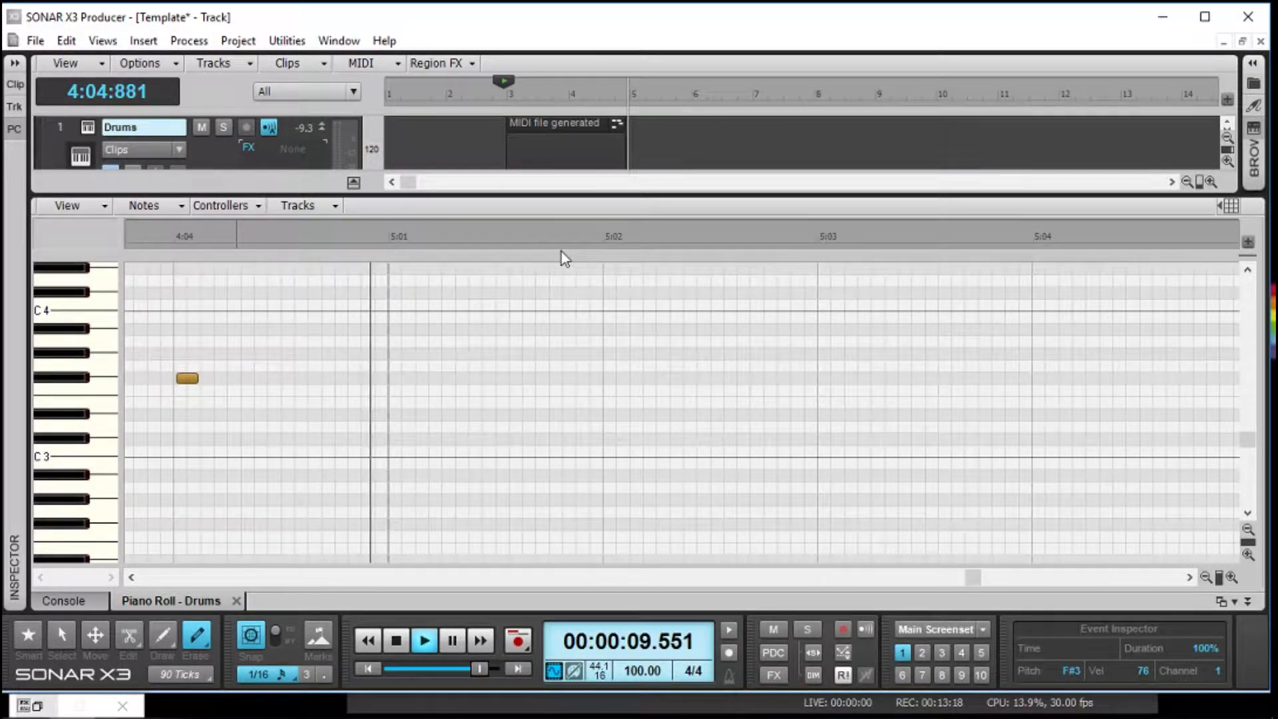
{"action": "key", "text": "space"}
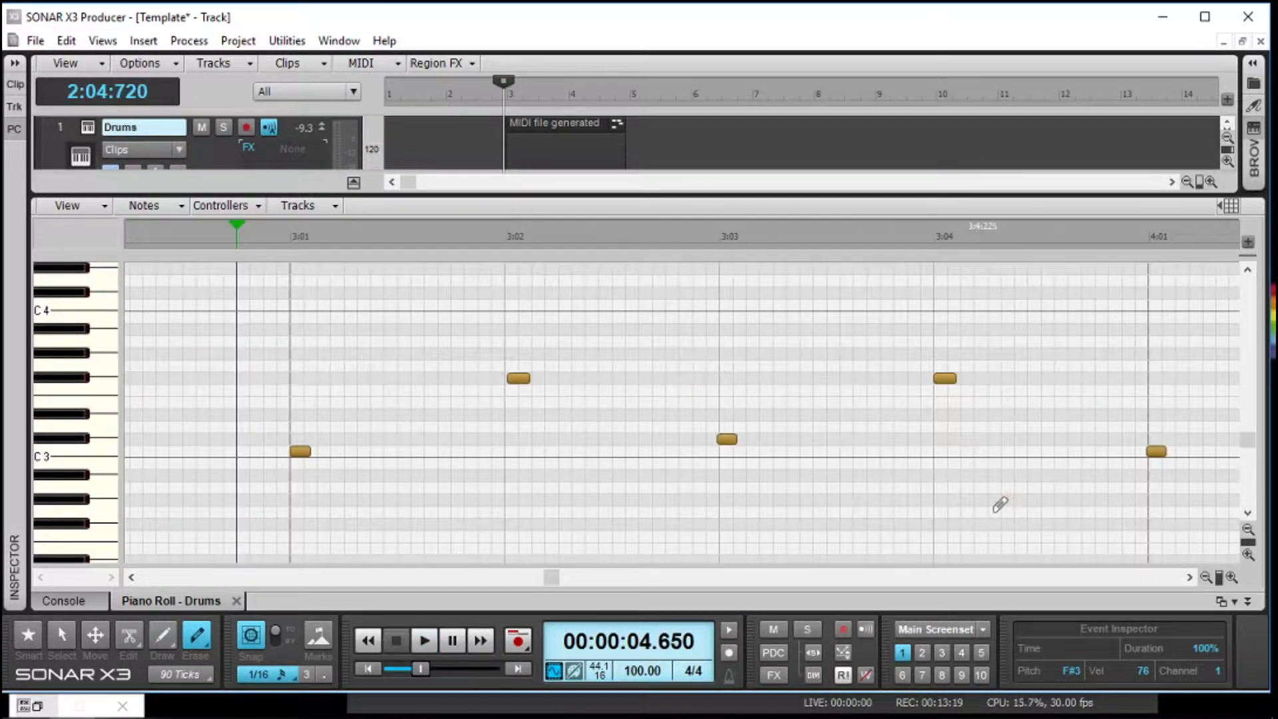
Step: Collapse the Piano Roll and, with the Smart tool active, place the playhead at 2:02:000 in the Drums track
{"action": "left_click", "coordinate": [1247, 602]}
{"action": "key", "text": "t"}
{"action": "left_click", "coordinate": [677, 297]}
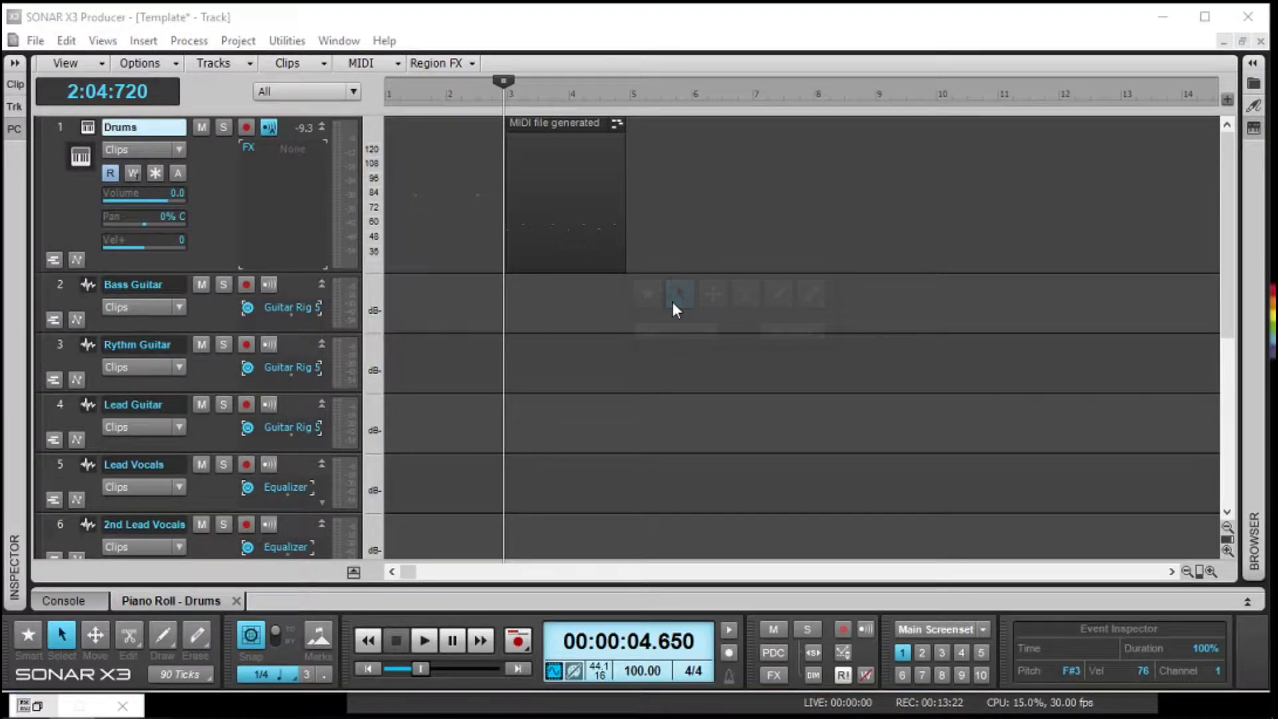
{"action": "key", "text": "t"}
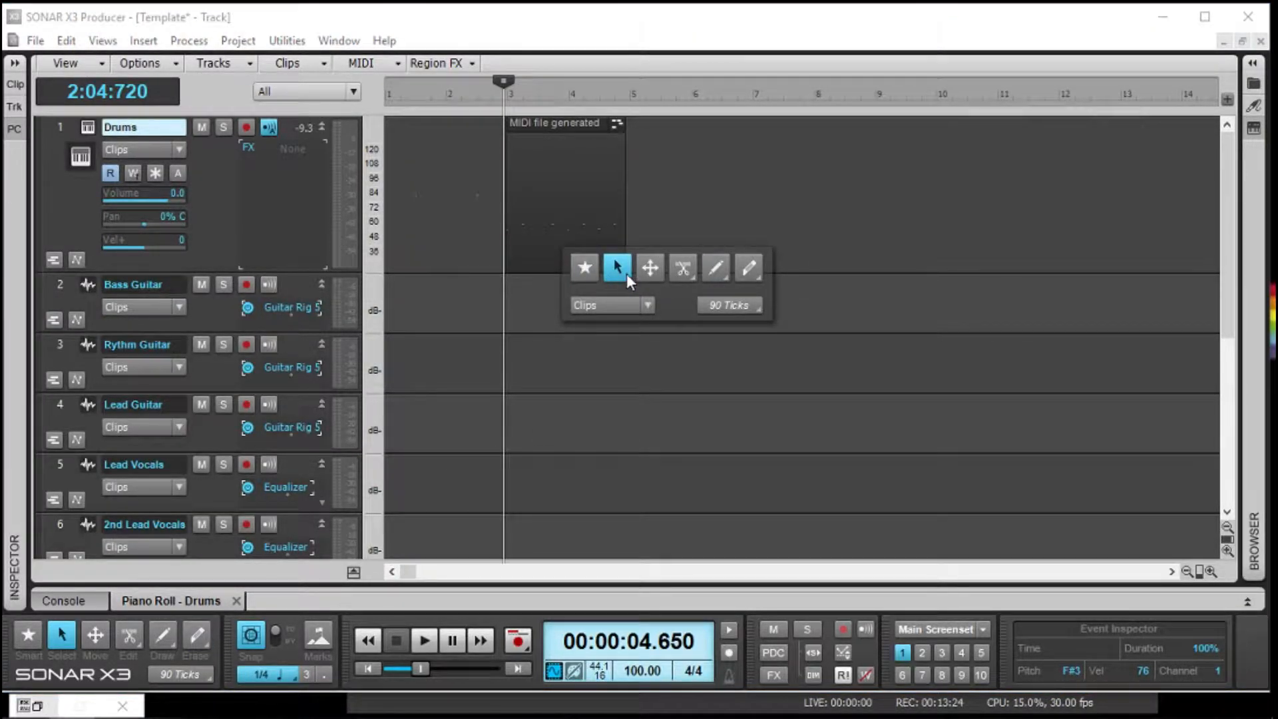
{"action": "left_click", "coordinate": [590, 278]}
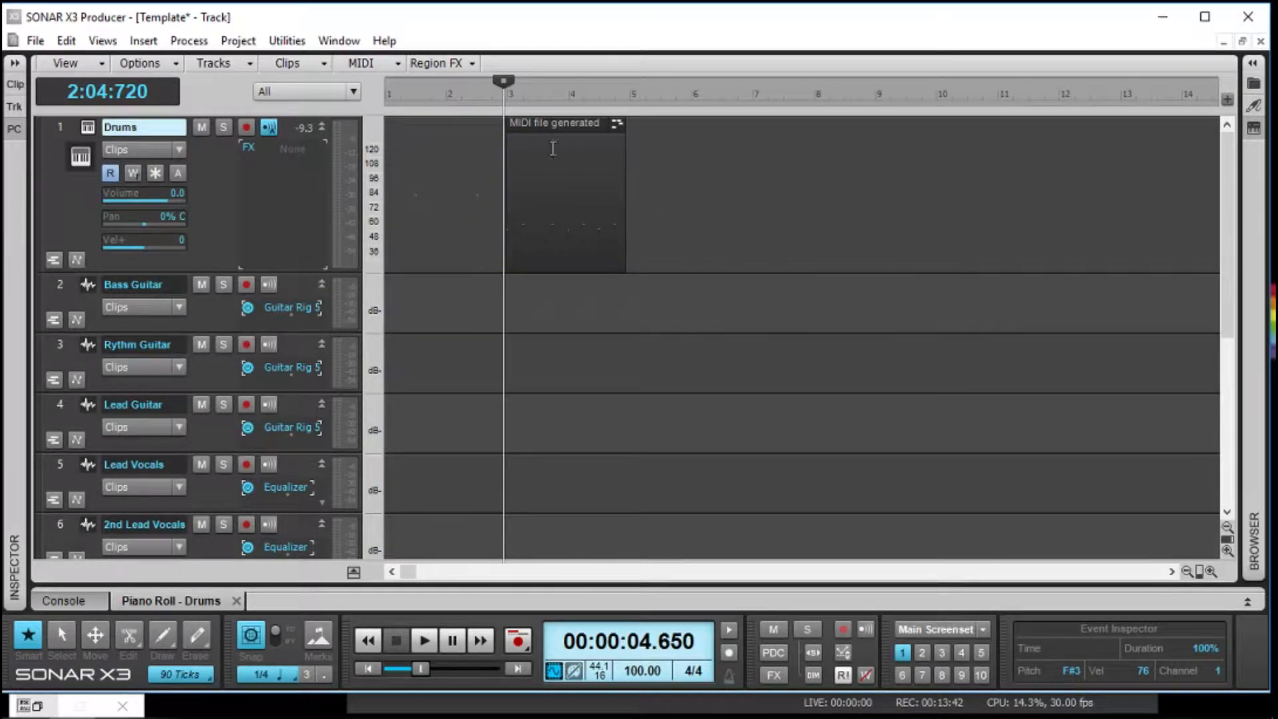
{"action": "left_click", "coordinate": [459, 171]}
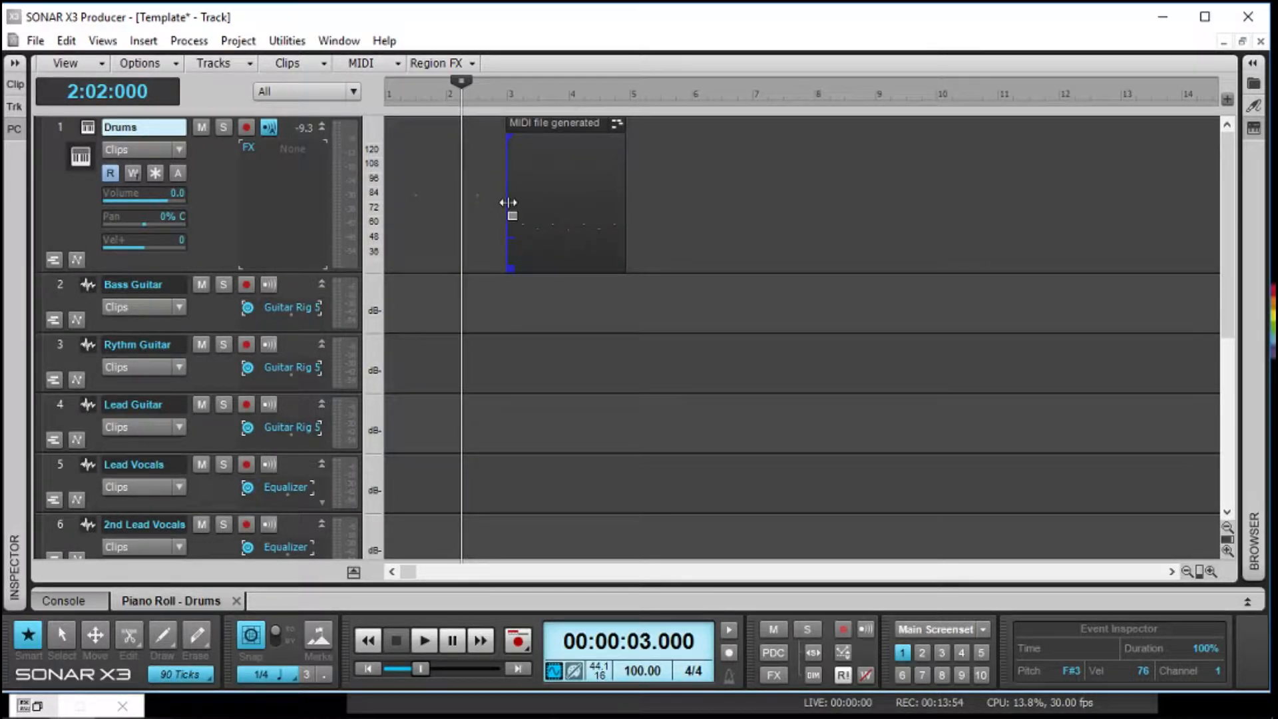
Step: Try extending the Drums clip's start back to about 1:02 and its end past measure 9, undoing each extension
{"action": "left_click_drag", "start_coordinate": [508, 202], "coordinate": [399, 216]}
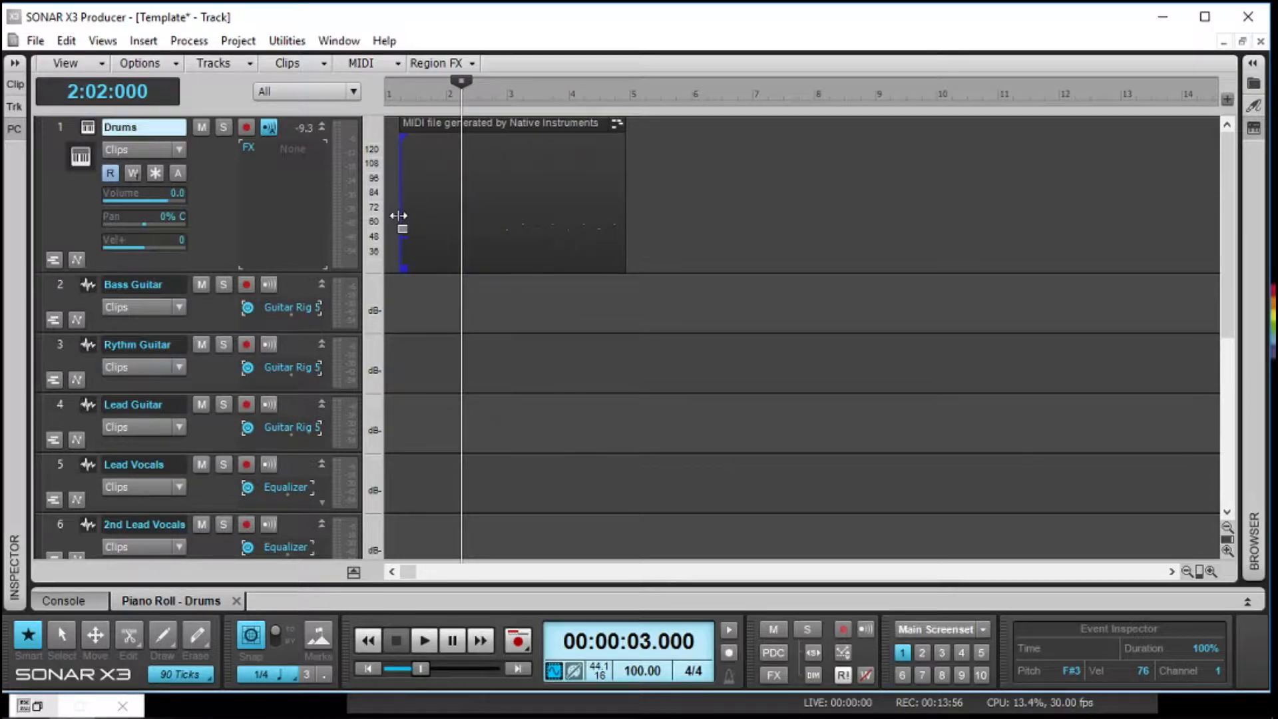
{"action": "key", "text": "ctrl+z"}
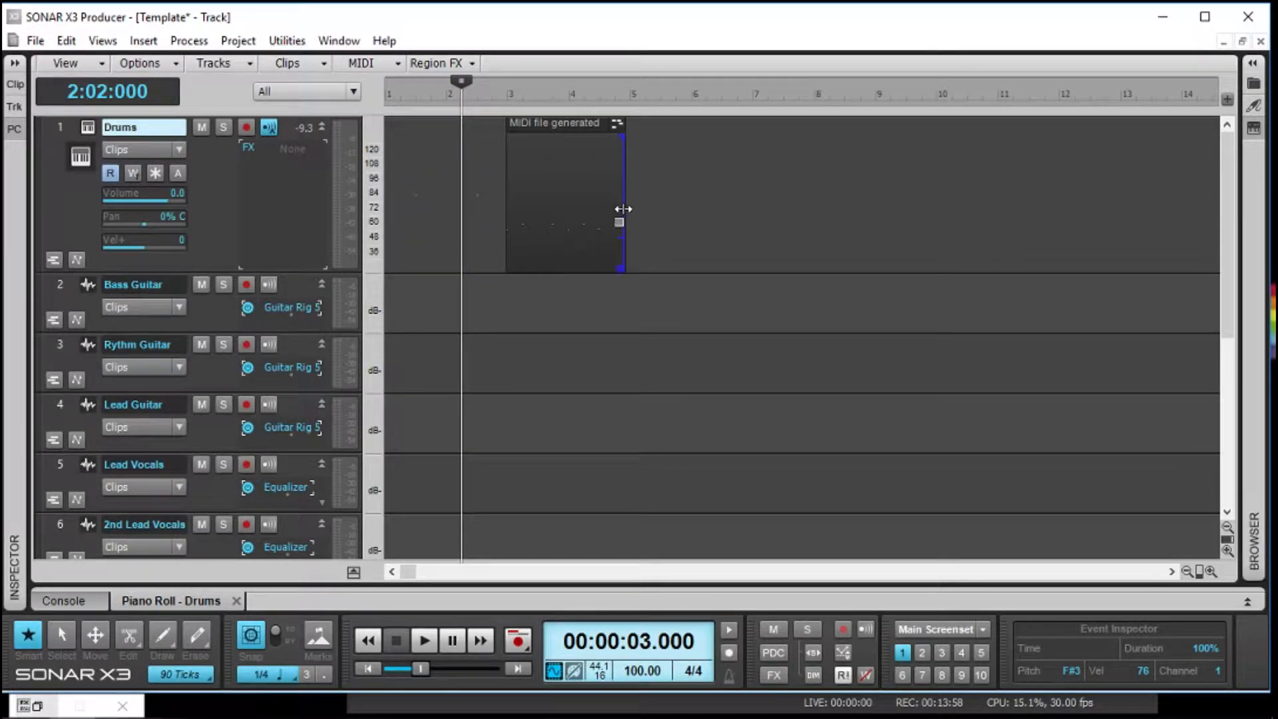
{"action": "left_click_drag", "start_coordinate": [623, 208], "coordinate": [694, 205]}
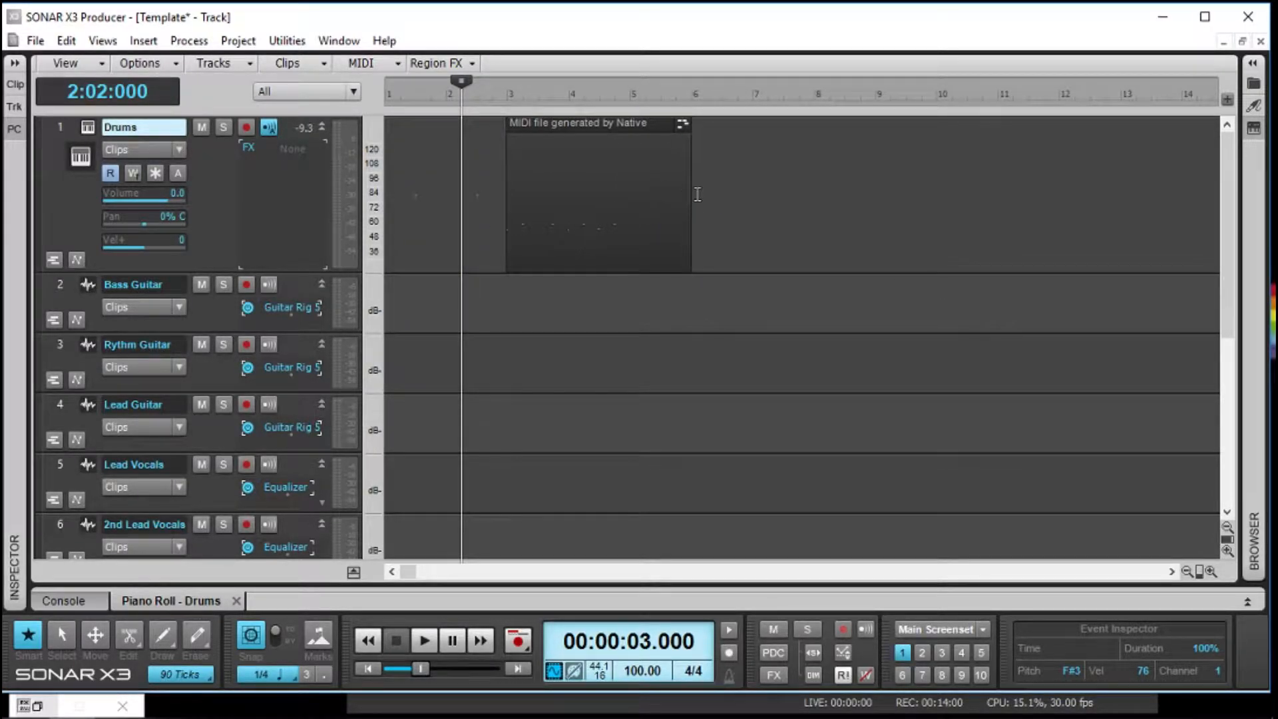
{"action": "left_click_drag", "start_coordinate": [691, 197], "coordinate": [739, 199]}
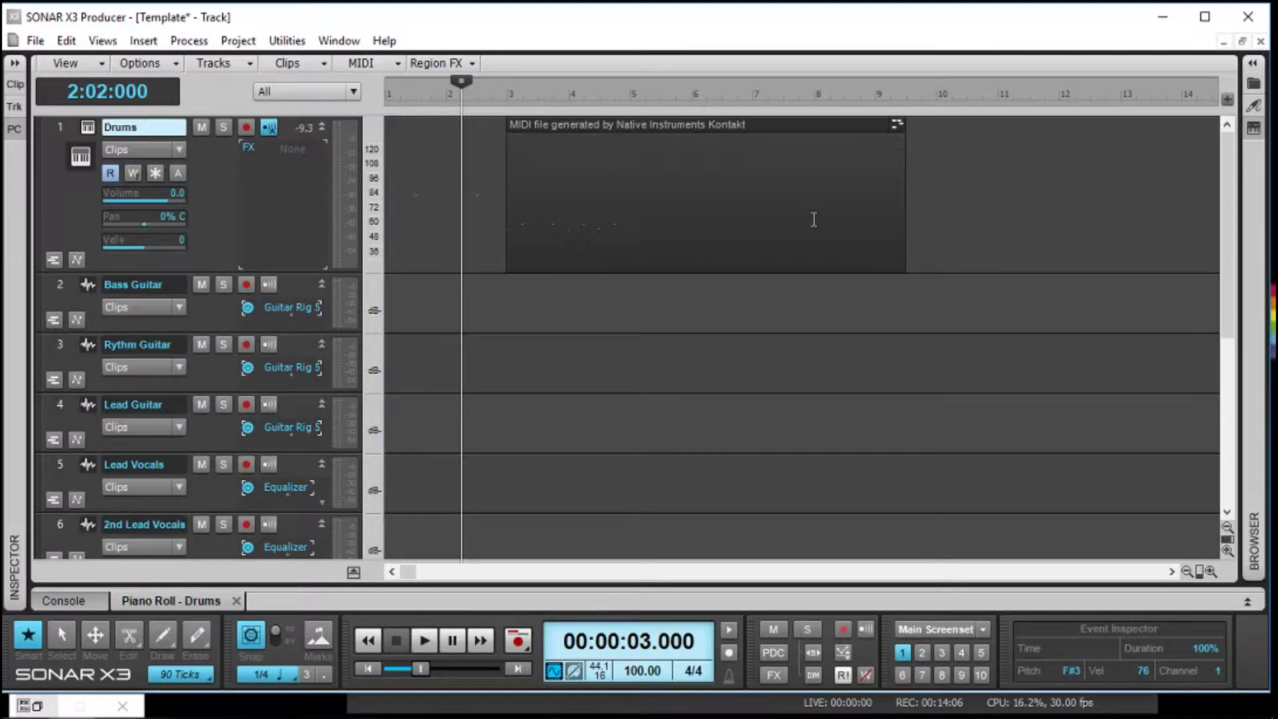
{"action": "key", "text": "ctrl+z"}
{"action": "key", "text": "ctrl+z"}
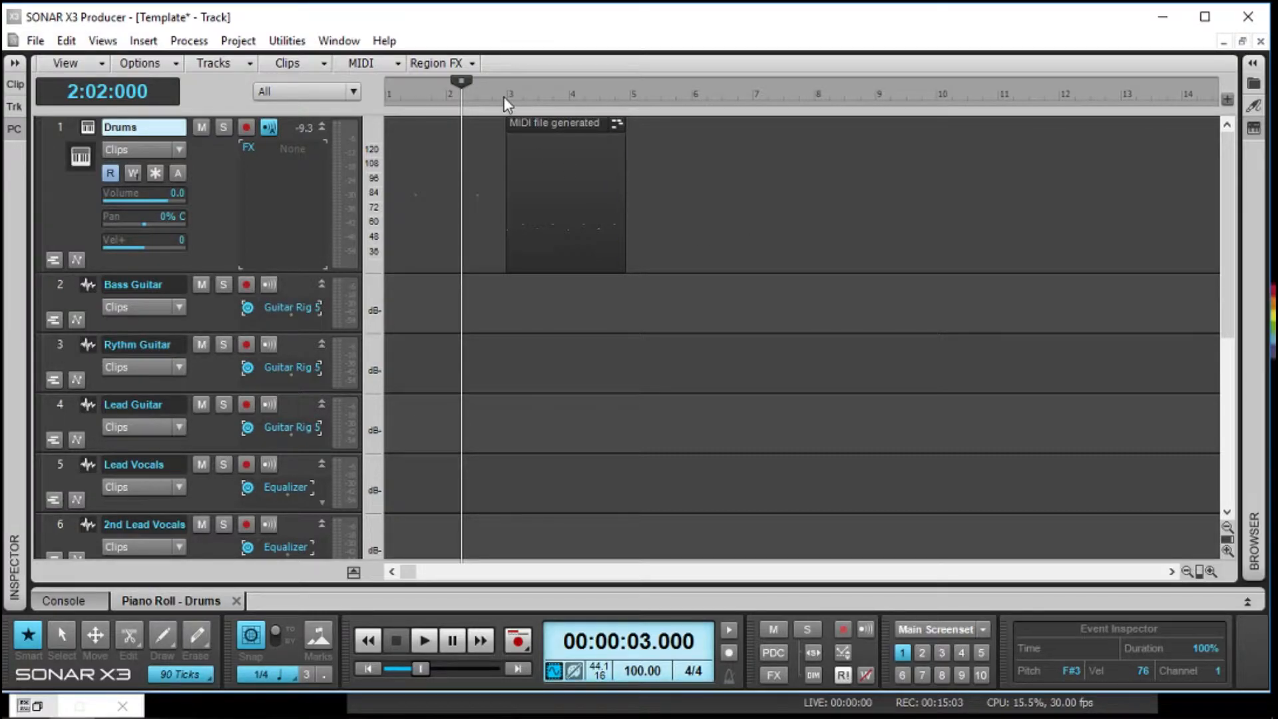
Step: Play the Drums clip from 3:01:000 past its end at measure 5 to check the pattern
{"action": "left_click", "coordinate": [512, 100]}
{"action": "key", "text": "space"}
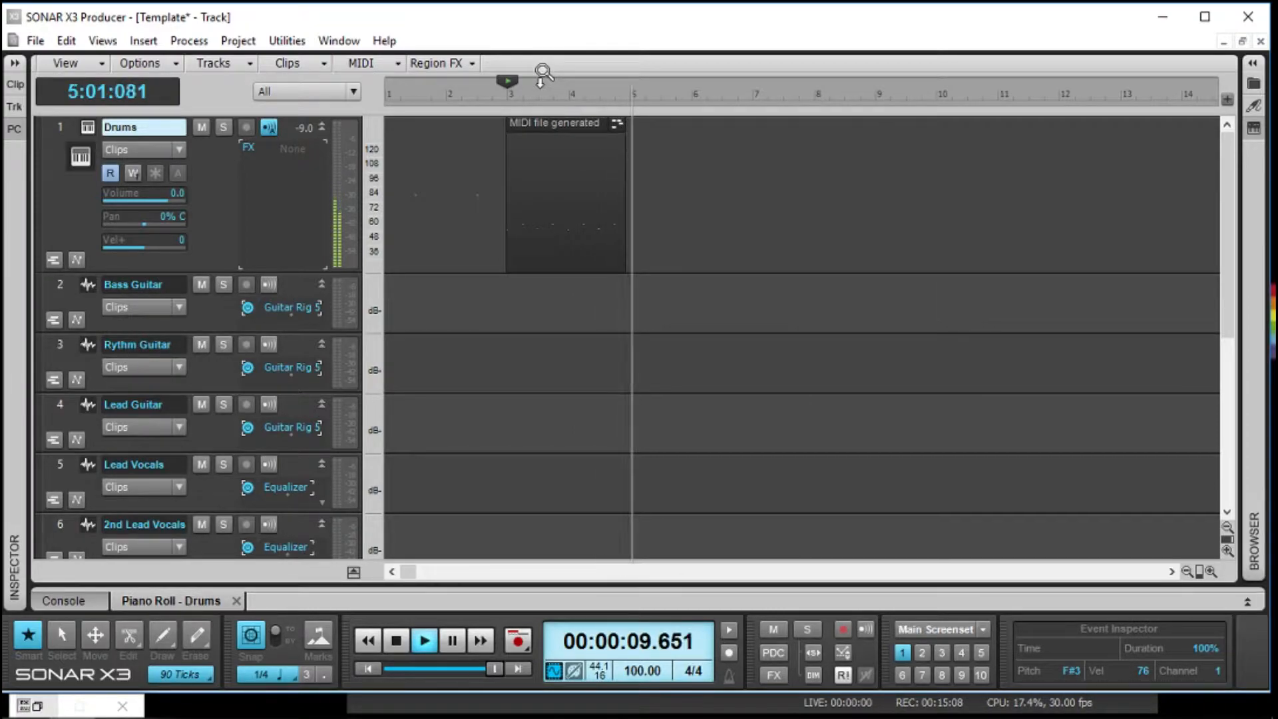
{"action": "key", "text": "space"}
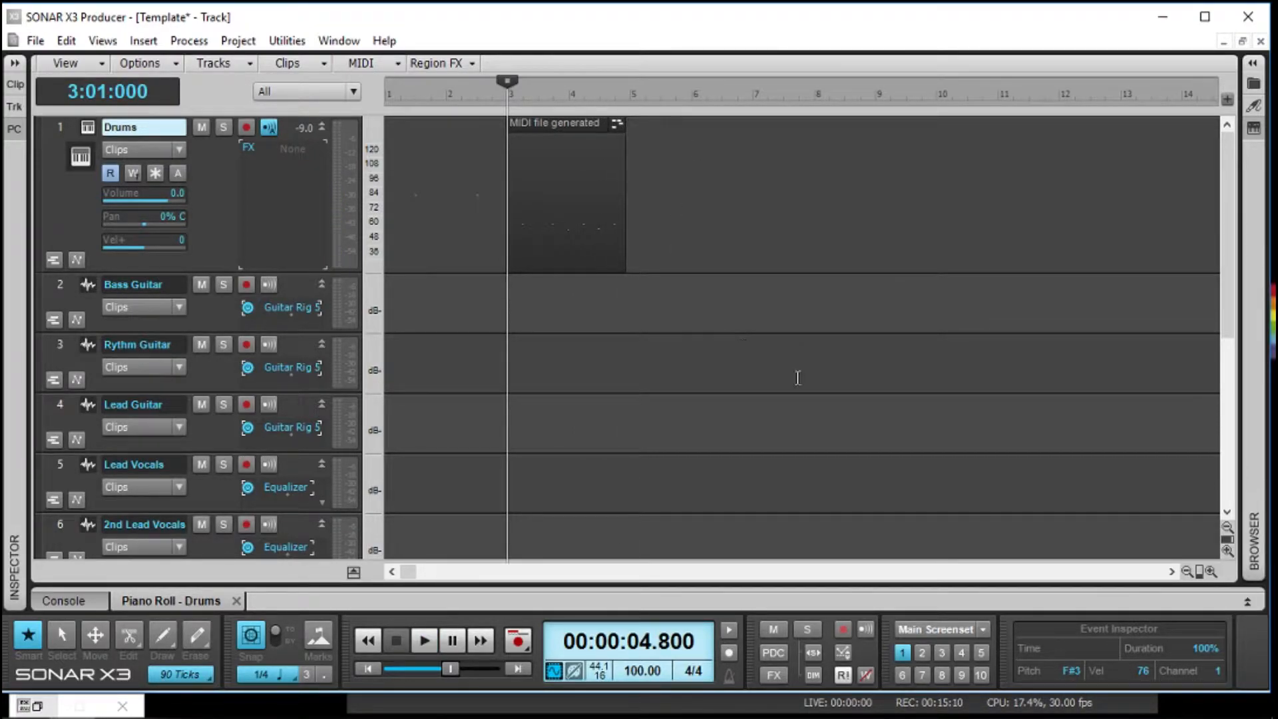
Step: Place the playhead at 20:01:000 and try enabling Groove-Clip Looping on the Drums clip that starts at measure 3
{"action": "left_click", "coordinate": [1187, 571]}
{"action": "left_click", "coordinate": [1187, 571]}
{"action": "left_click", "coordinate": [1187, 571]}
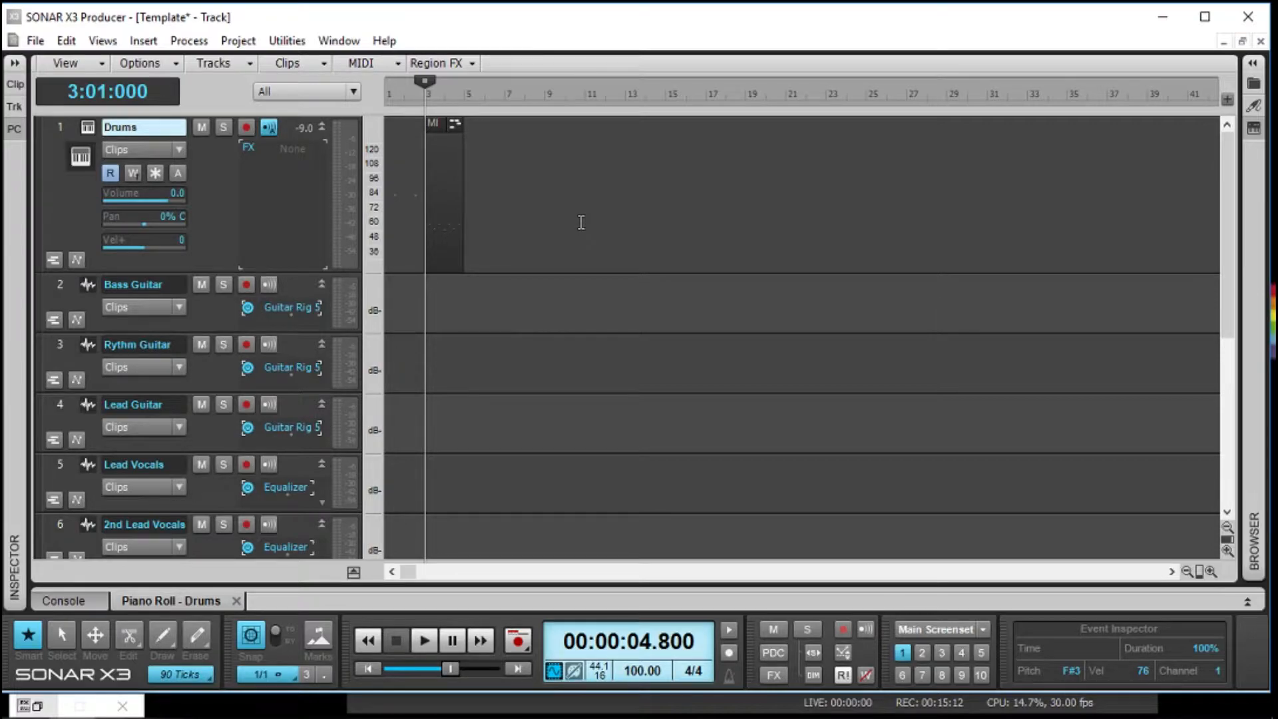
{"action": "left_click", "coordinate": [1187, 571]}
{"action": "left_click", "coordinate": [1187, 572]}
{"action": "left_click", "coordinate": [1187, 571]}
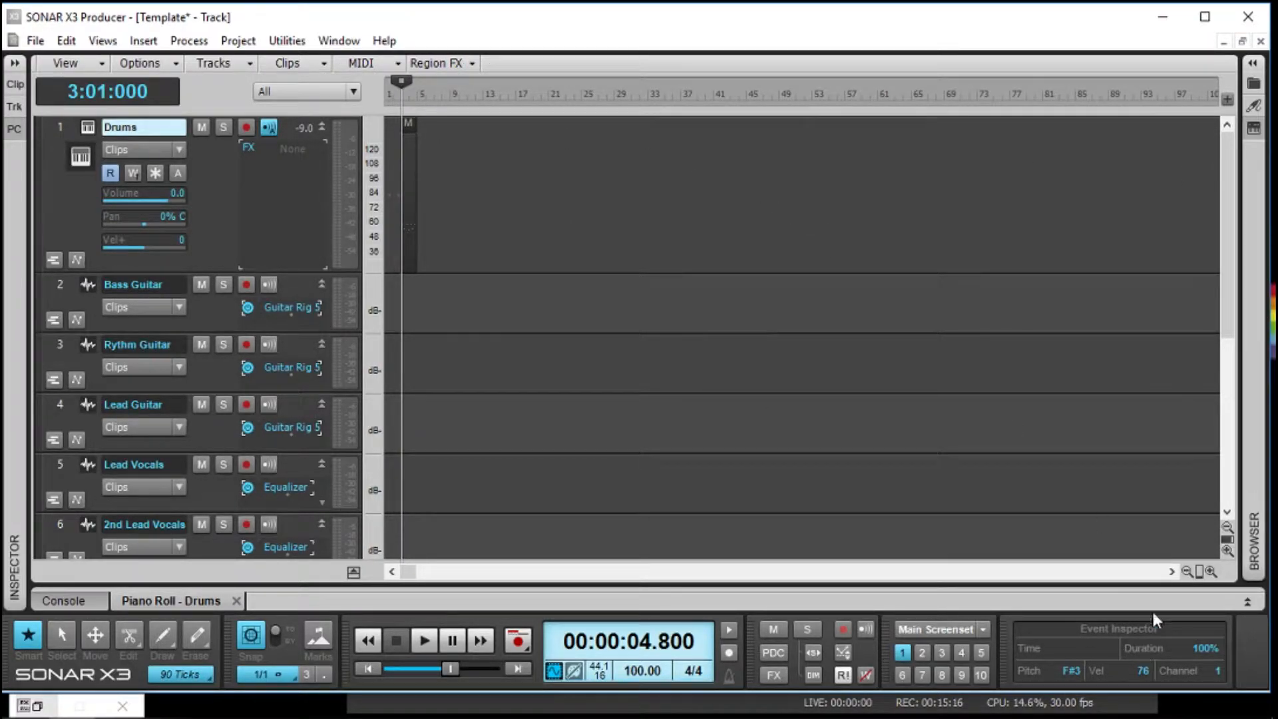
{"action": "left_click", "coordinate": [1189, 573]}
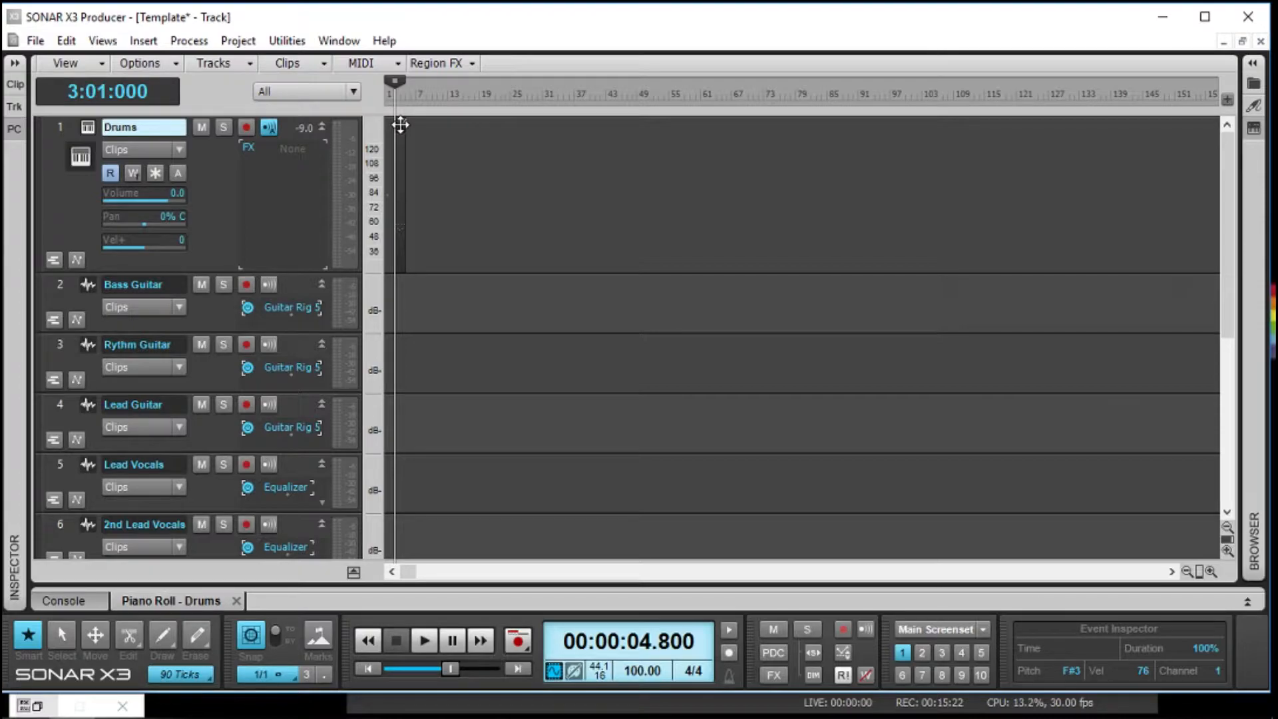
{"action": "left_click", "coordinate": [485, 196]}
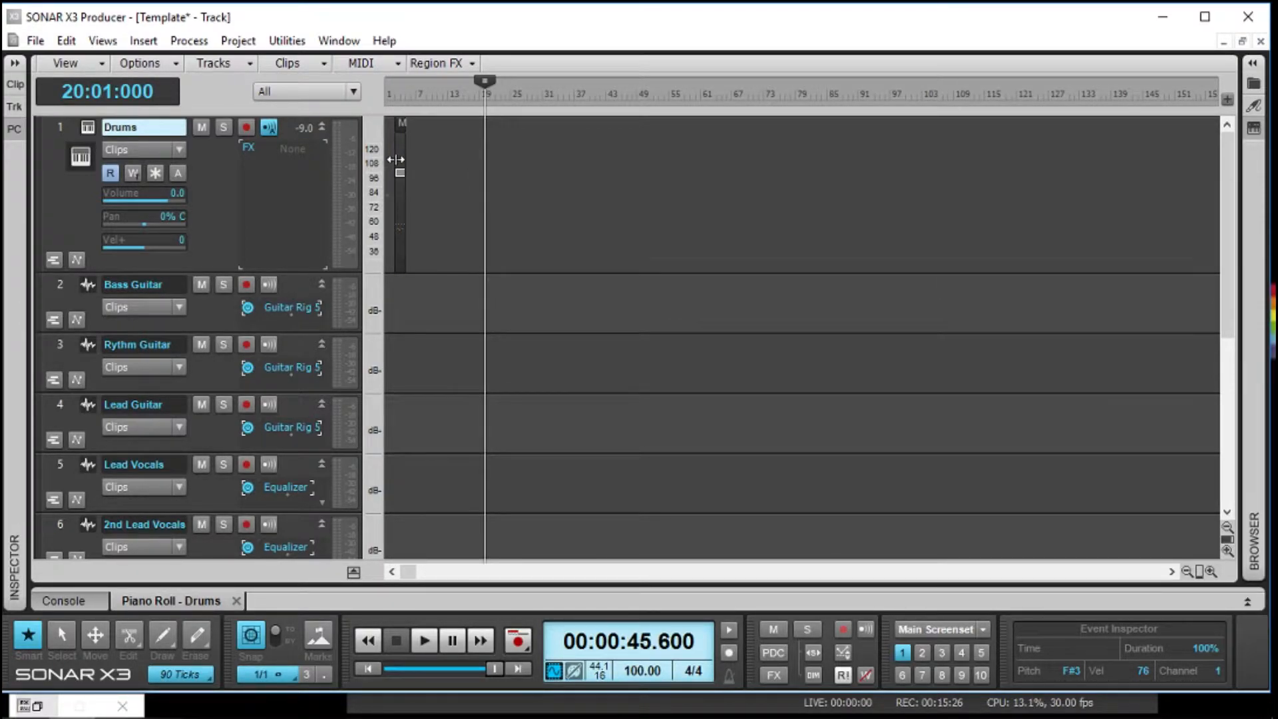
{"action": "left_click", "coordinate": [401, 127]}
{"action": "right_click", "coordinate": [400, 125]}
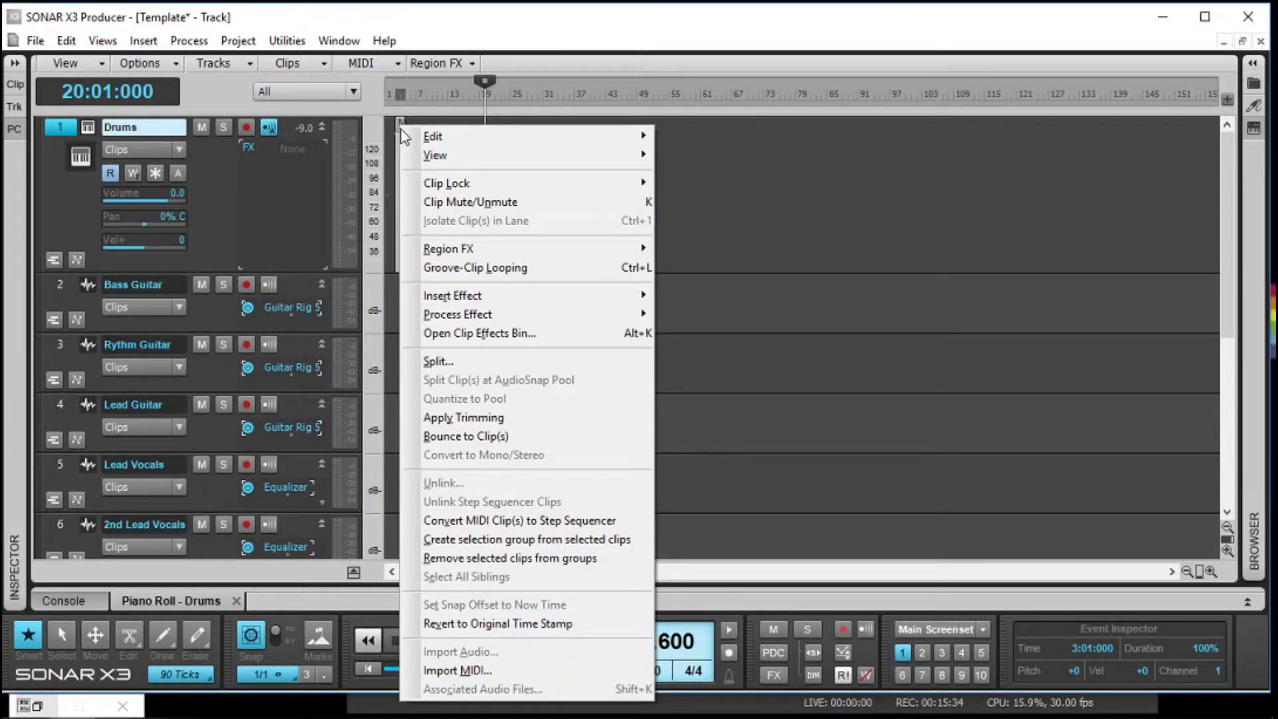
{"action": "left_click", "coordinate": [444, 270]}
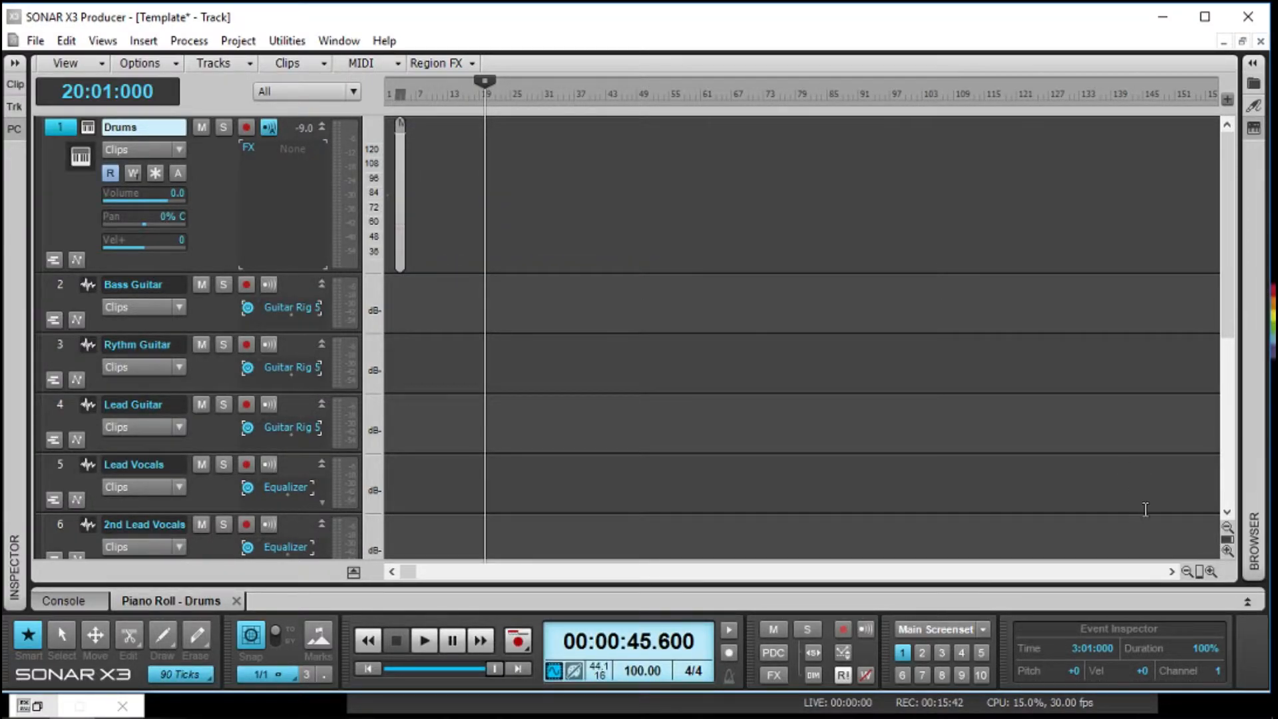
Step: Place the playhead at 3:04:000 and enable Groove-Clip Looping on the Drums clip that starts at measure 3
{"action": "left_click", "coordinate": [1211, 571]}
{"action": "left_click", "coordinate": [1211, 571]}
{"action": "left_click", "coordinate": [1211, 572]}
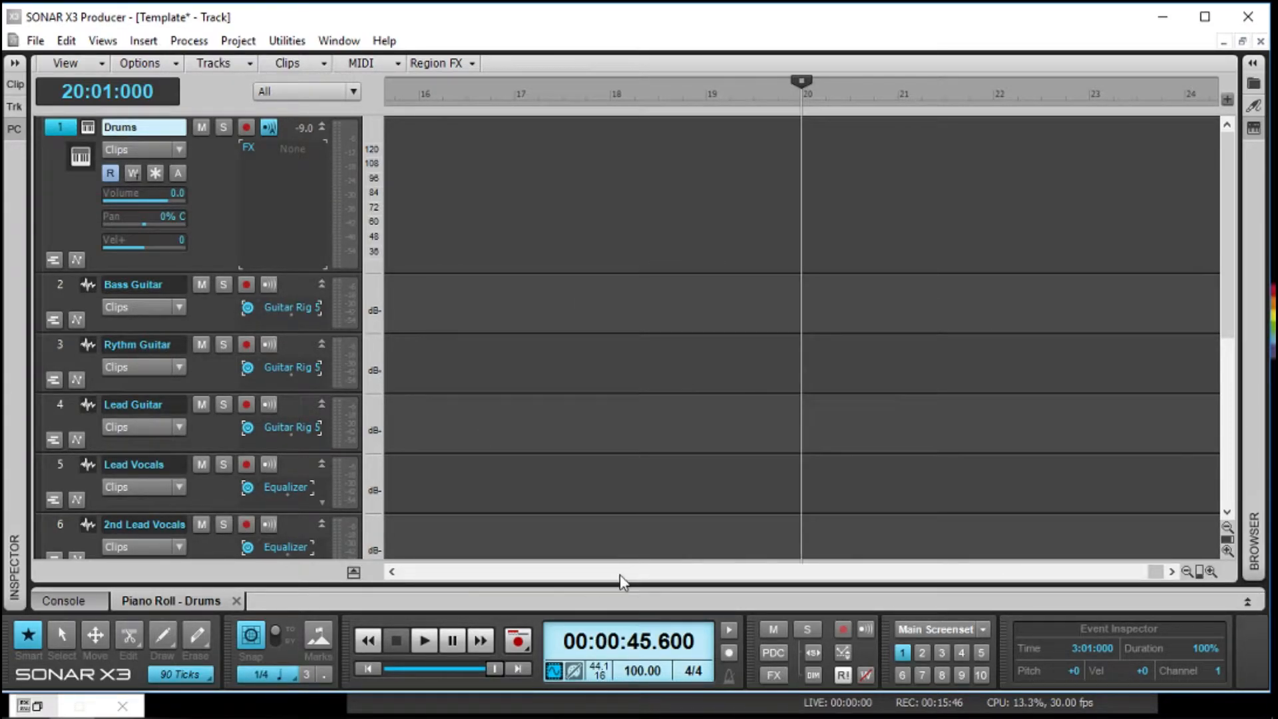
{"action": "left_click", "coordinate": [391, 571]}
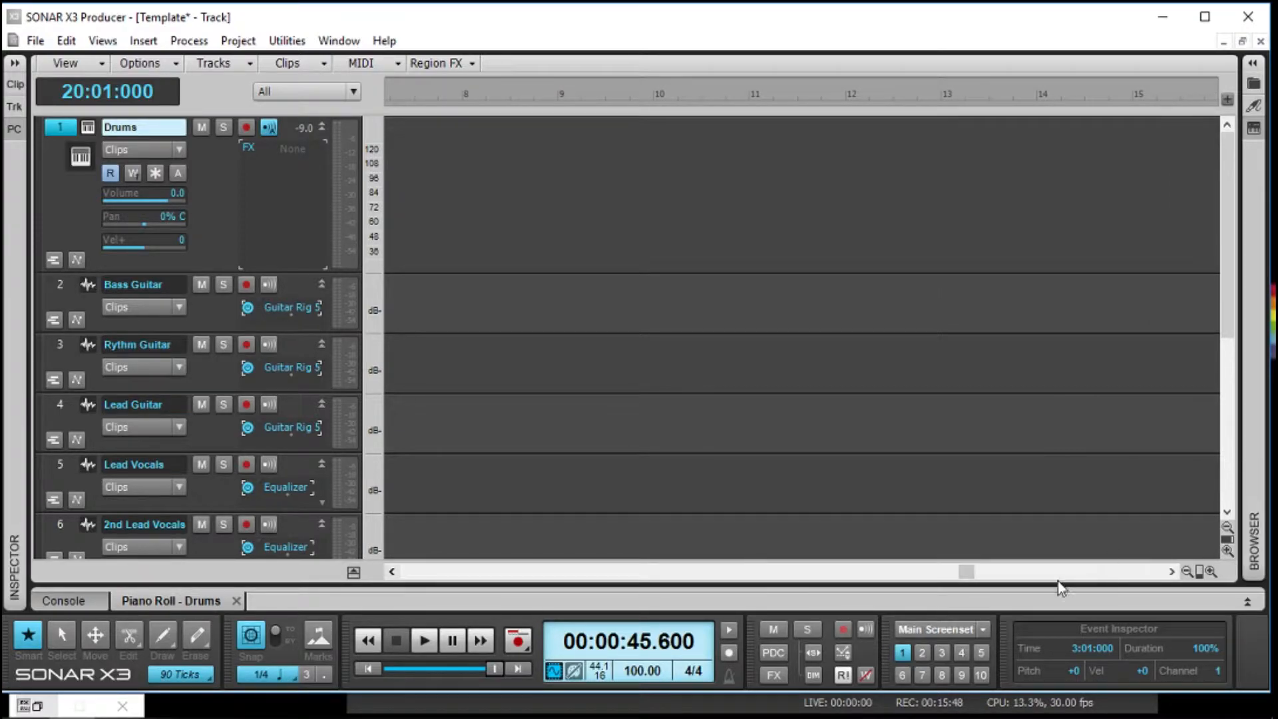
{"action": "left_click_drag", "start_coordinate": [966, 573], "coordinate": [474, 574]}
{"action": "left_click", "coordinate": [580, 98]}
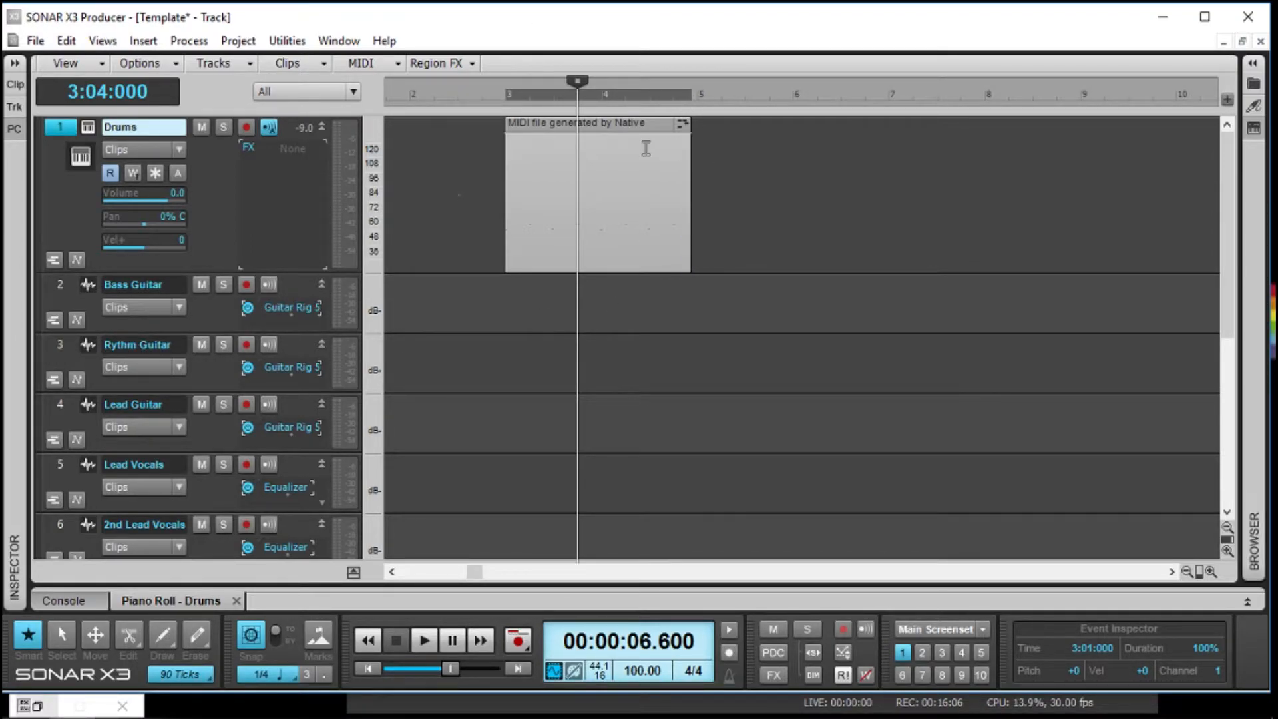
{"action": "right_click", "coordinate": [632, 127]}
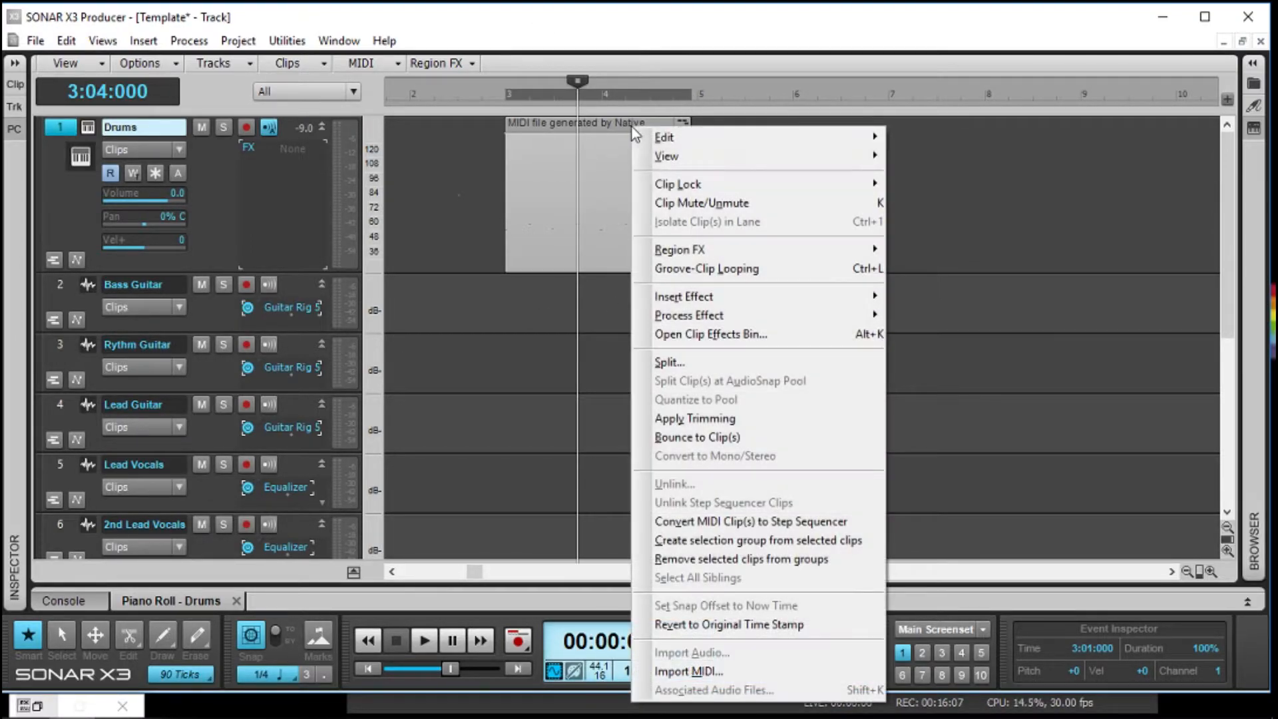
{"action": "left_click", "coordinate": [703, 273]}
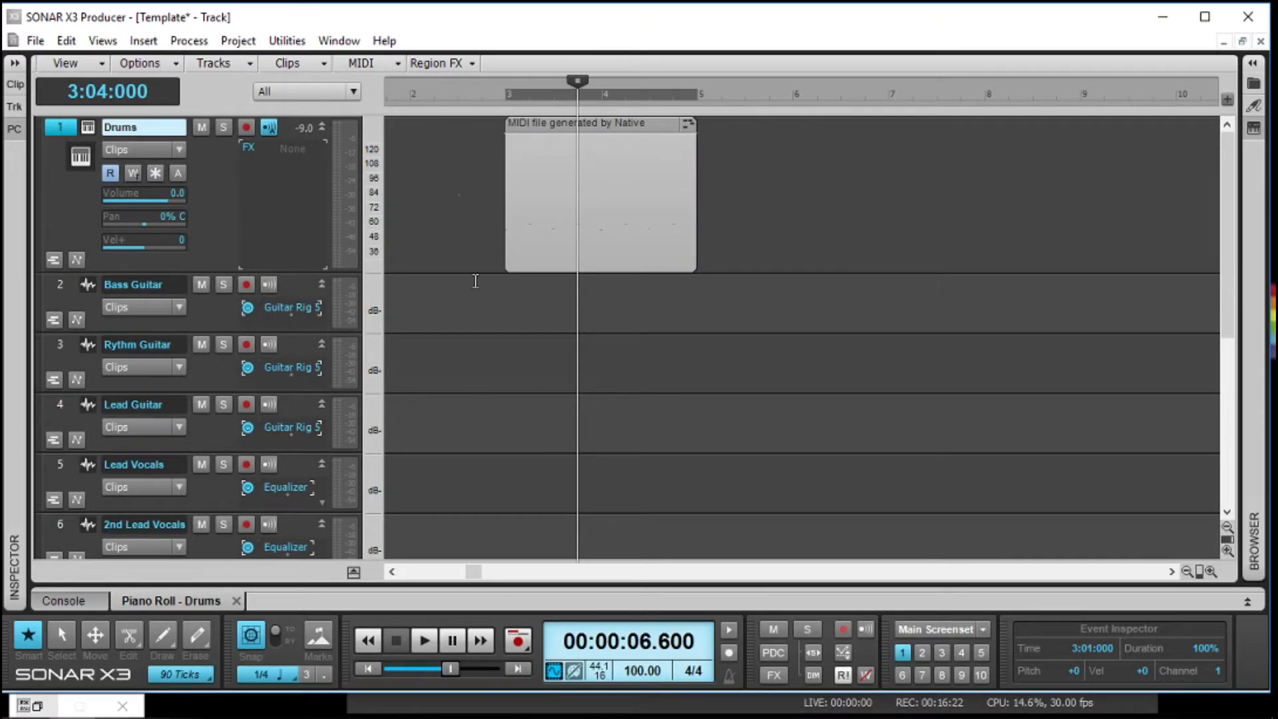
Step: Extend the looped Drums clip's end to about measure 185 and place the playhead at 181:01:000
{"action": "left_click", "coordinate": [1189, 575]}
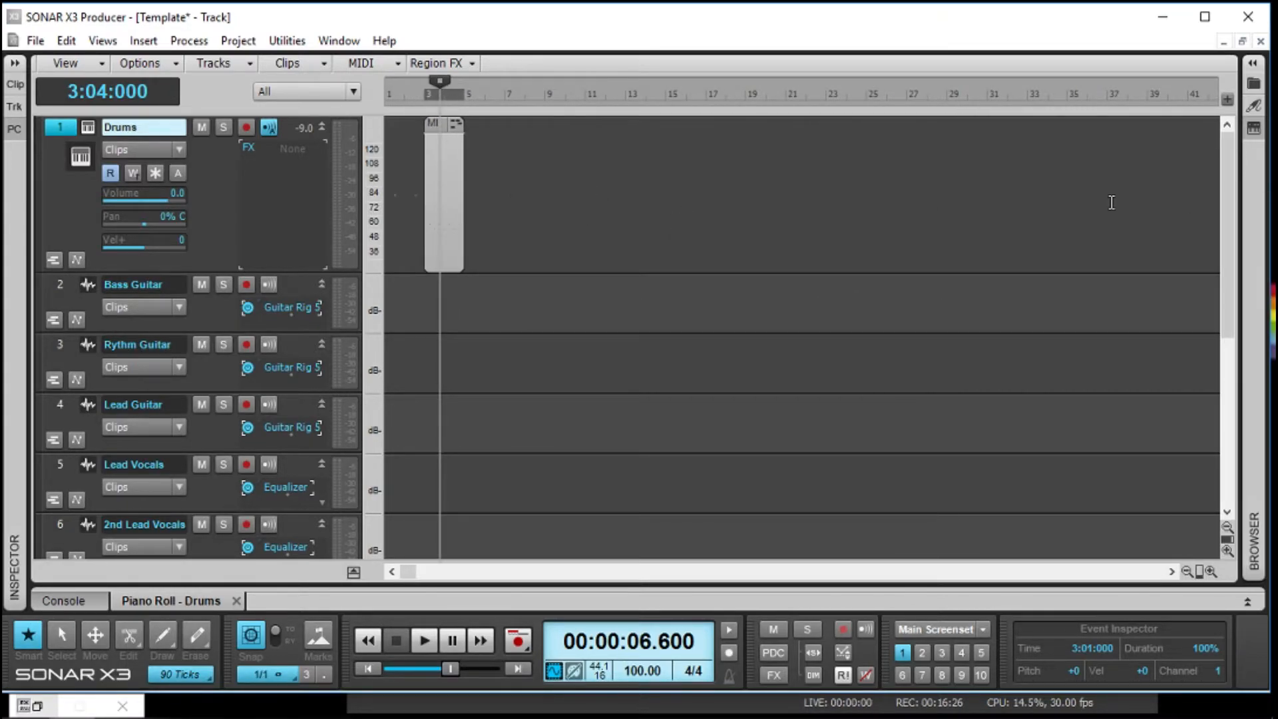
{"action": "left_click", "coordinate": [1186, 572]}
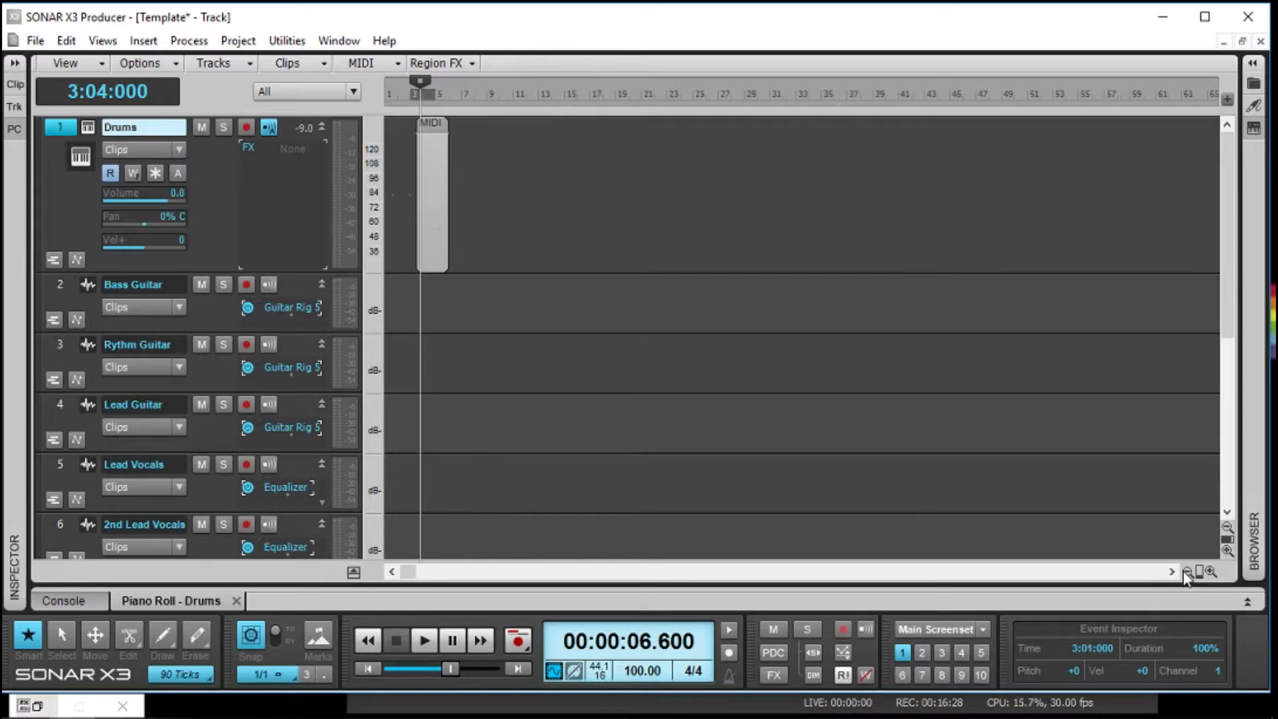
{"action": "left_click", "coordinate": [1186, 572]}
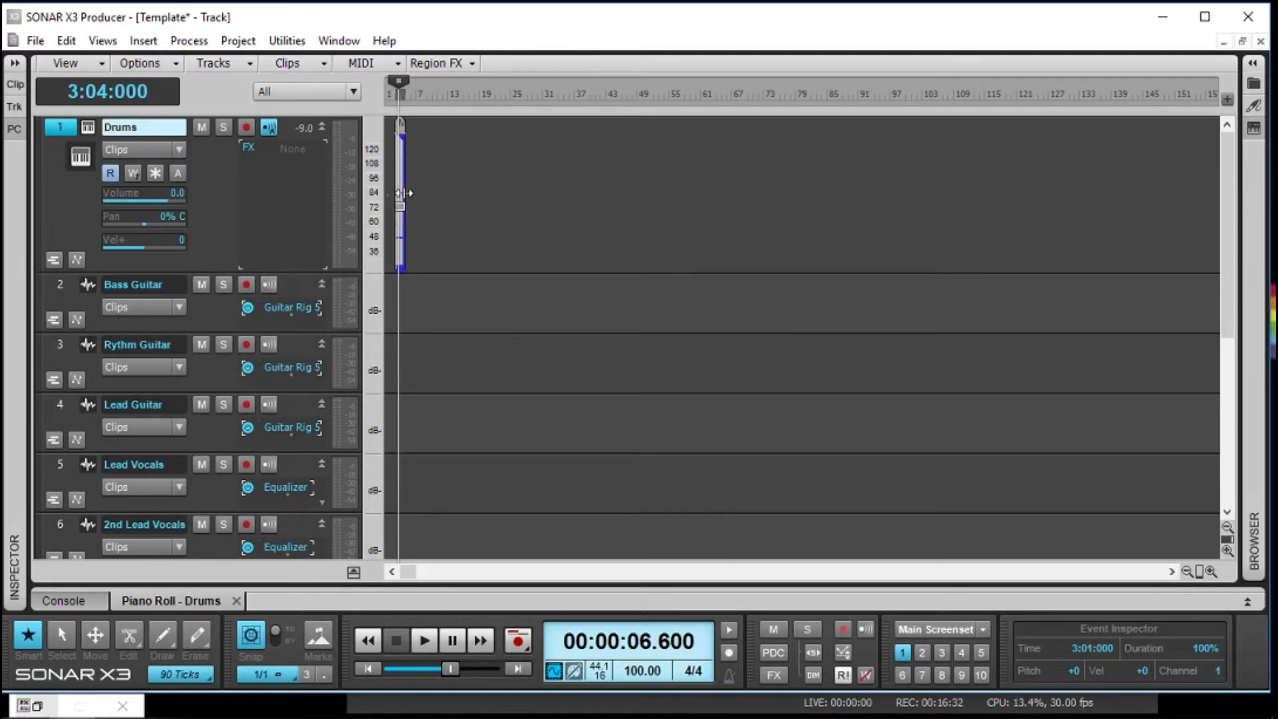
{"action": "left_click_drag", "start_coordinate": [404, 193], "coordinate": [1135, 200]}
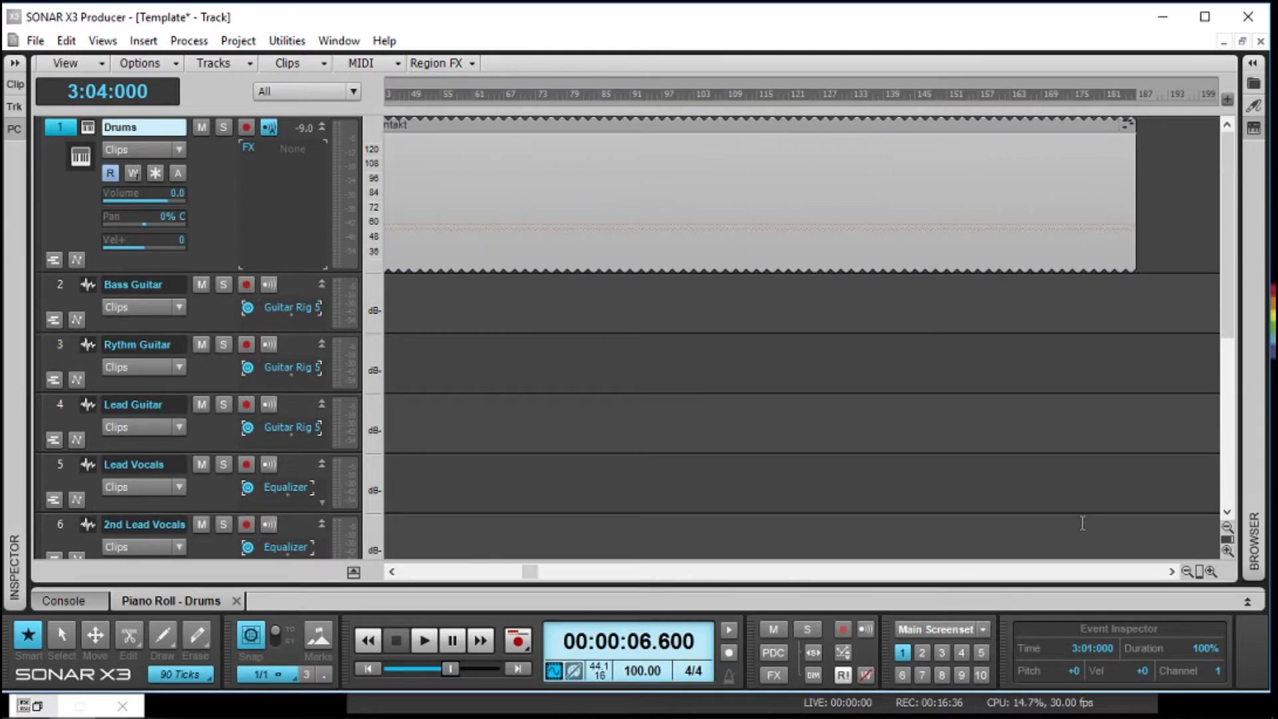
{"action": "left_click", "coordinate": [1108, 99]}
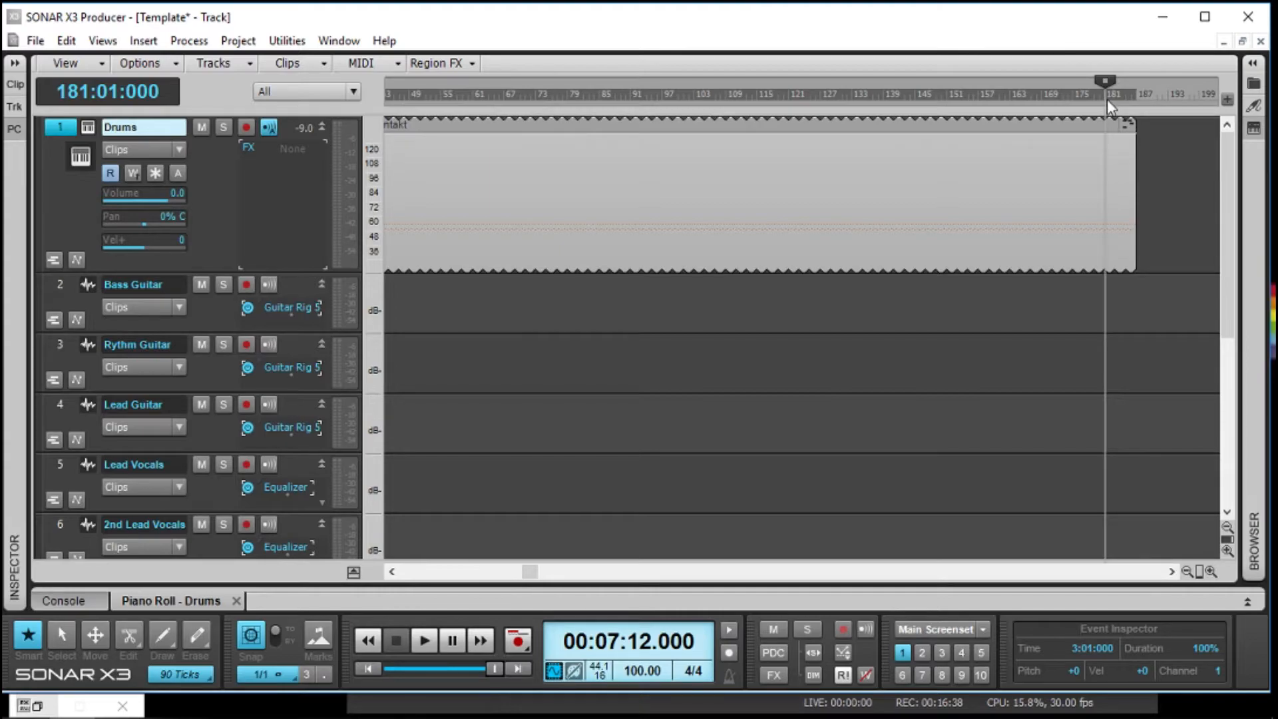
Step: Return to the start of the looped Drums clip and play it from 3:01:000 to check the repetitions
{"action": "left_click_drag", "start_coordinate": [535, 573], "coordinate": [402, 571]}
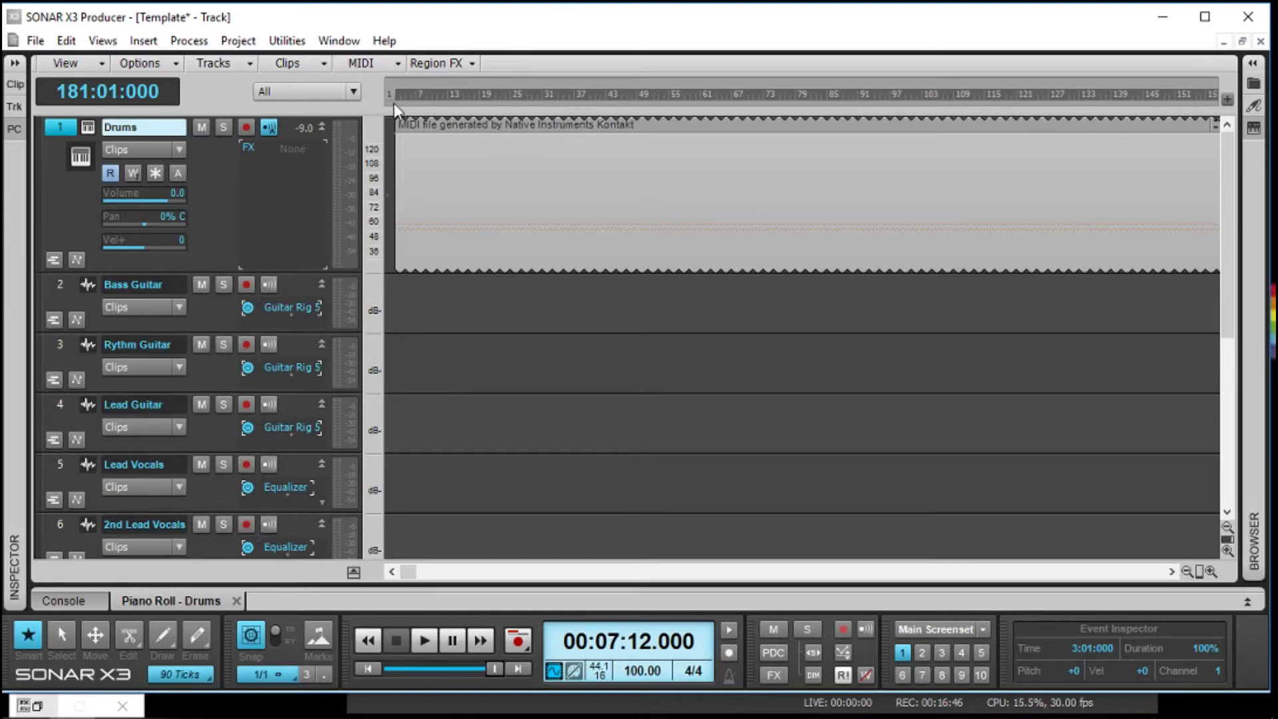
{"action": "left_click", "coordinate": [394, 102]}
{"action": "left_click", "coordinate": [1211, 572]}
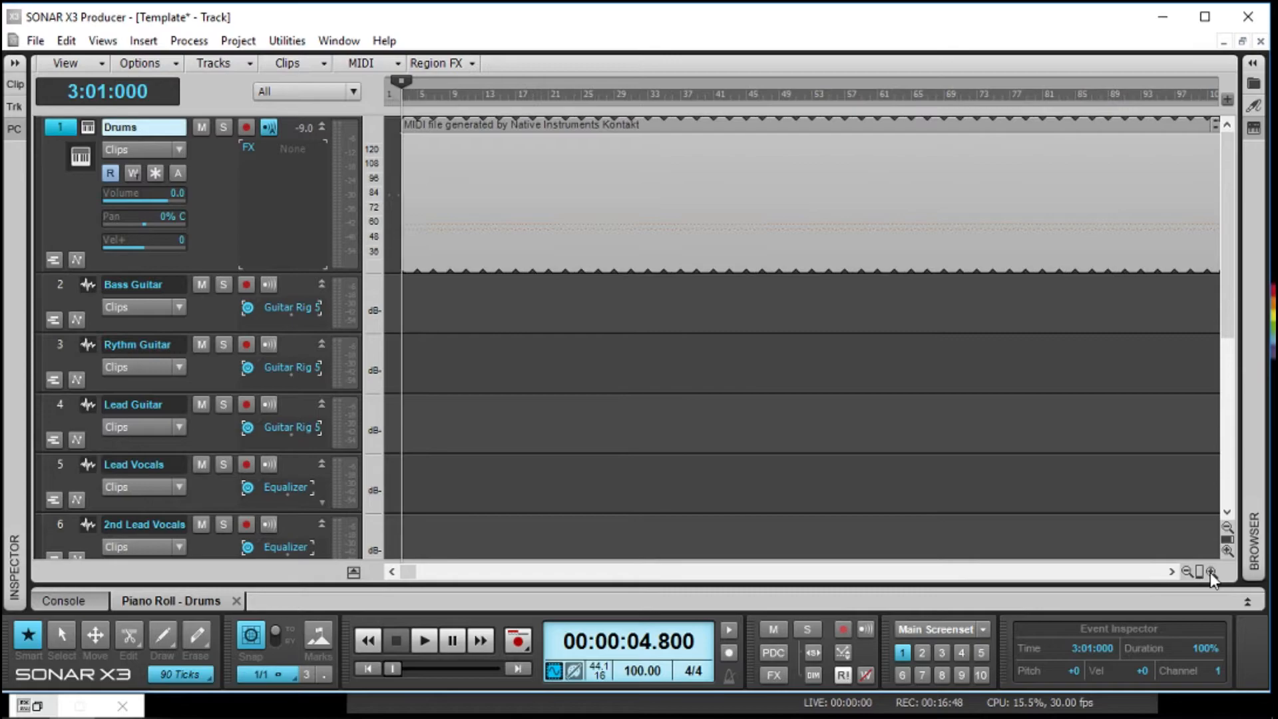
{"action": "left_click", "coordinate": [1210, 572]}
{"action": "key", "text": "space"}
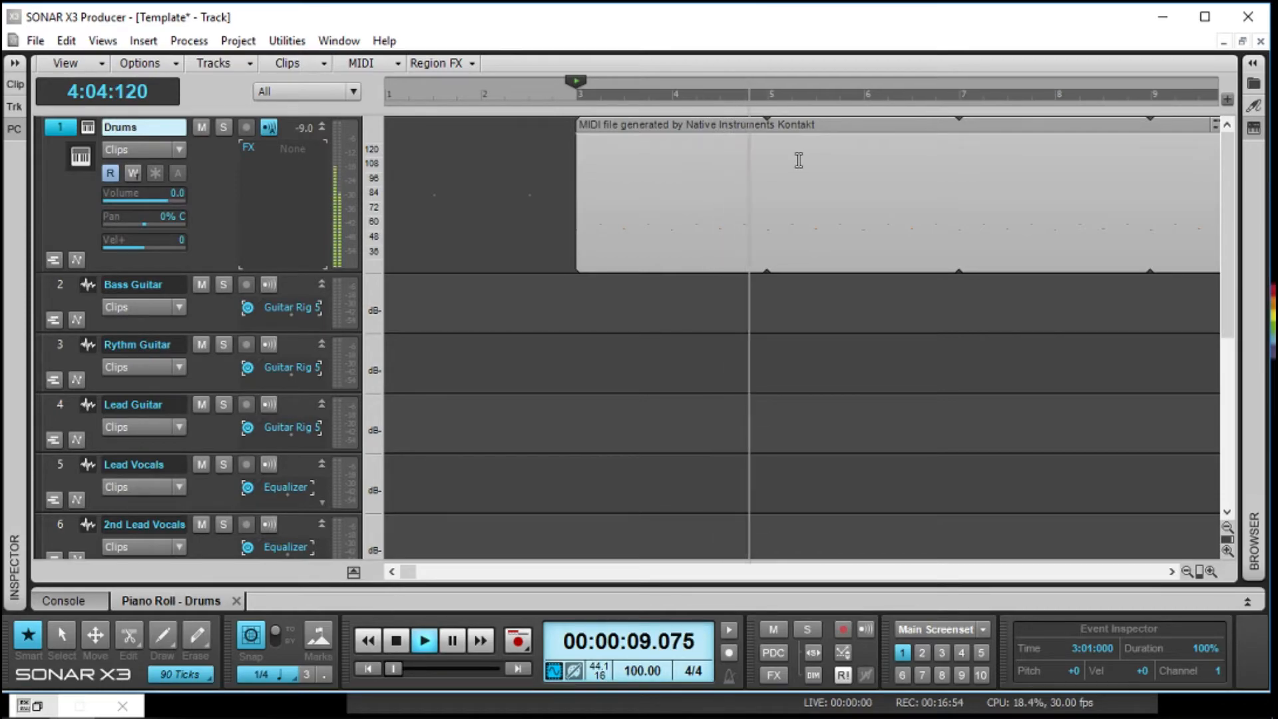
{"action": "key", "text": "space"}
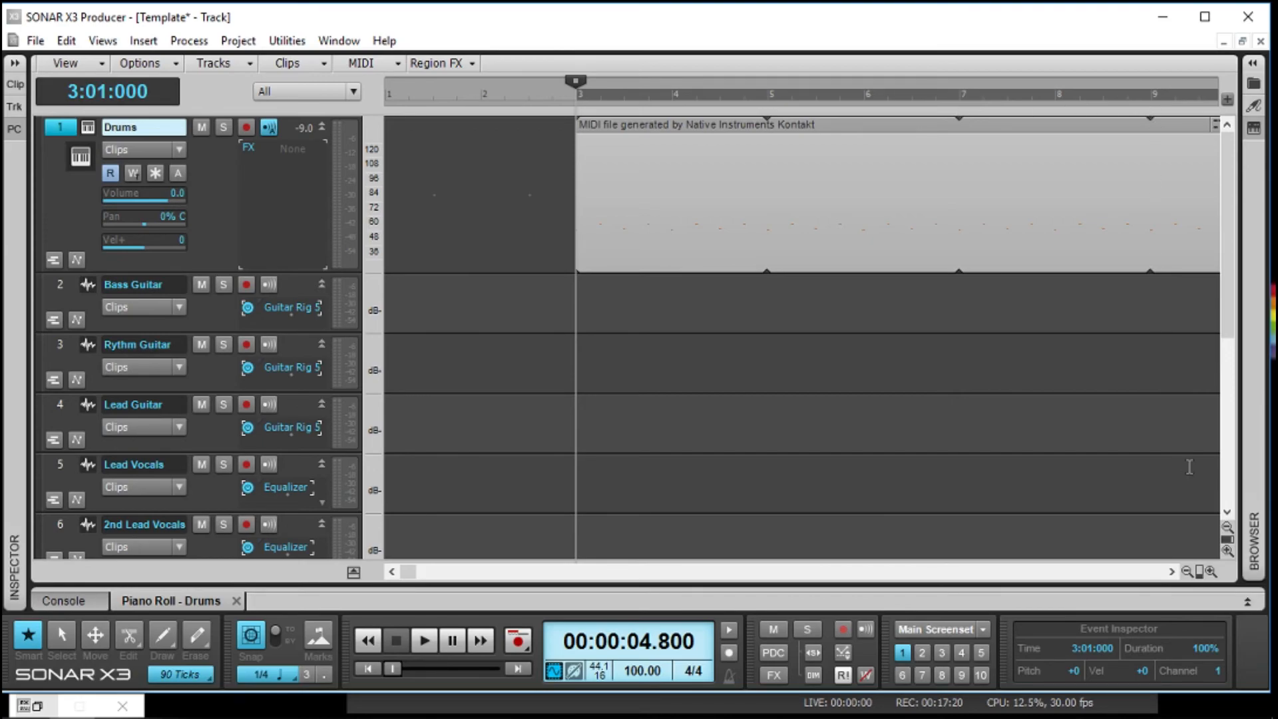
Step: Examine the repeated sections of the looped Drums clip along the timeline, ending back at its start in measure 3
{"action": "left_click", "coordinate": [1172, 573]}
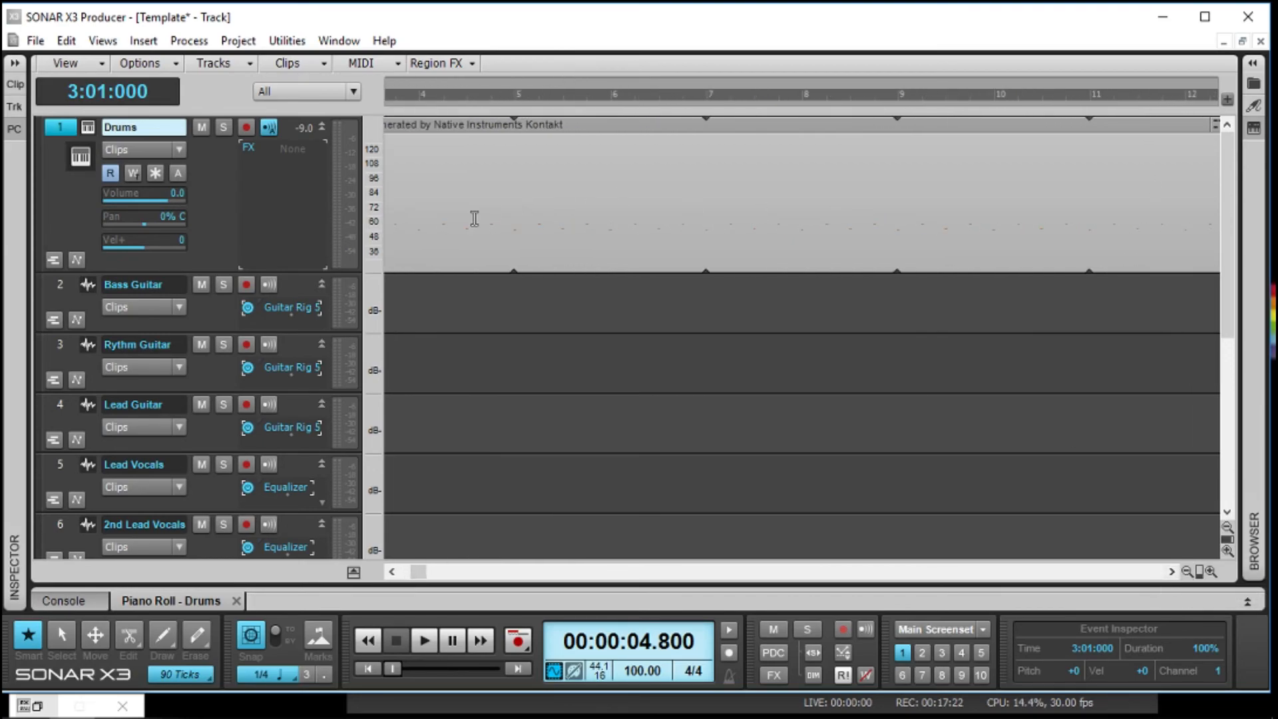
{"action": "left_click", "coordinate": [1171, 571]}
{"action": "left_click", "coordinate": [1189, 572]}
{"action": "left_click", "coordinate": [1190, 572]}
{"action": "left_click", "coordinate": [1189, 572]}
{"action": "left_click", "coordinate": [1189, 573]}
{"action": "left_click", "coordinate": [1189, 573]}
{"action": "left_click", "coordinate": [1189, 573]}
{"action": "left_click", "coordinate": [1190, 573]}
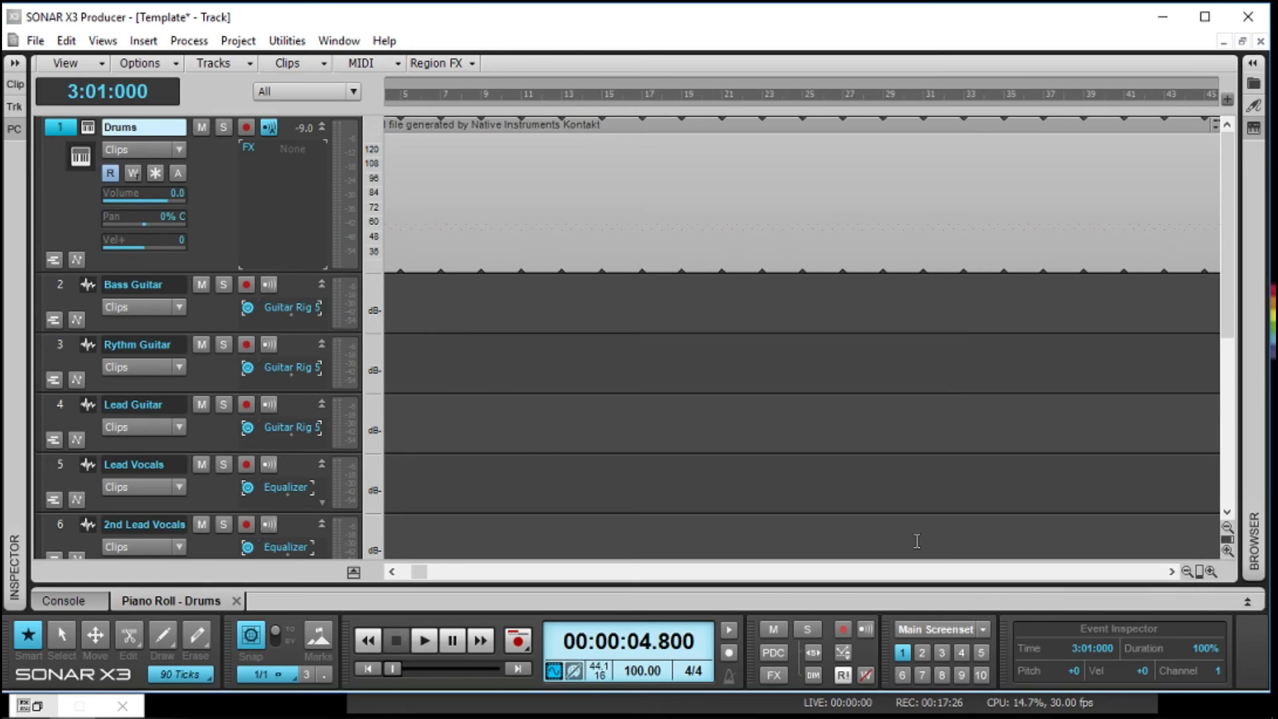
{"action": "left_click_drag", "start_coordinate": [420, 571], "coordinate": [406, 572]}
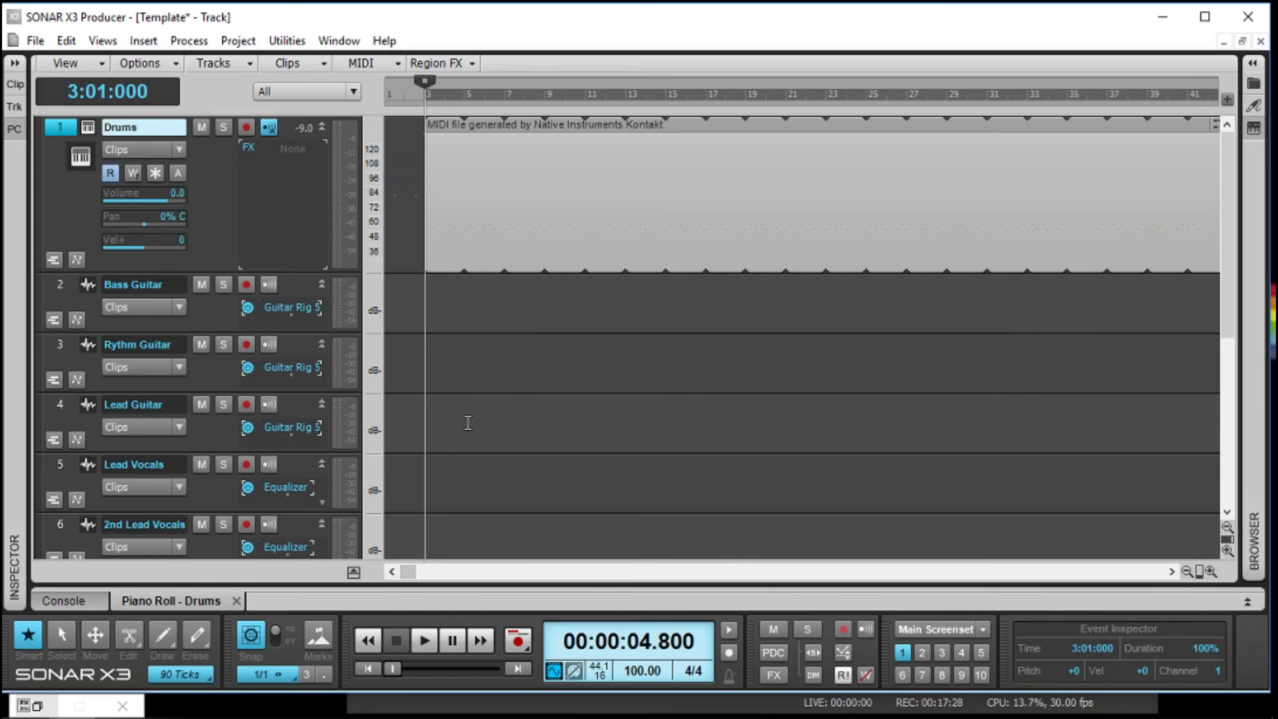